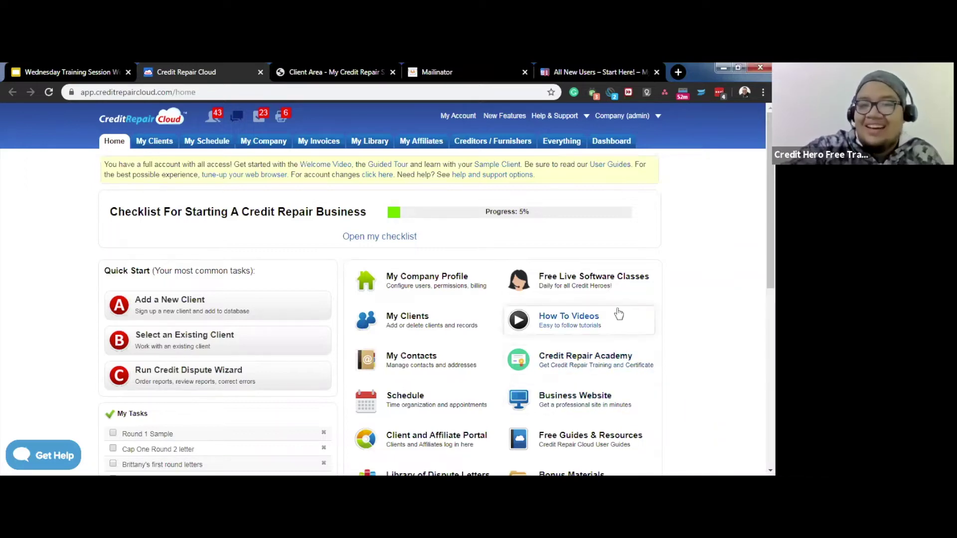
Step: Open the Business Website offer from the home dashboard and go to its web hosting sign-up page
scroll(662, 295, "down", 1)
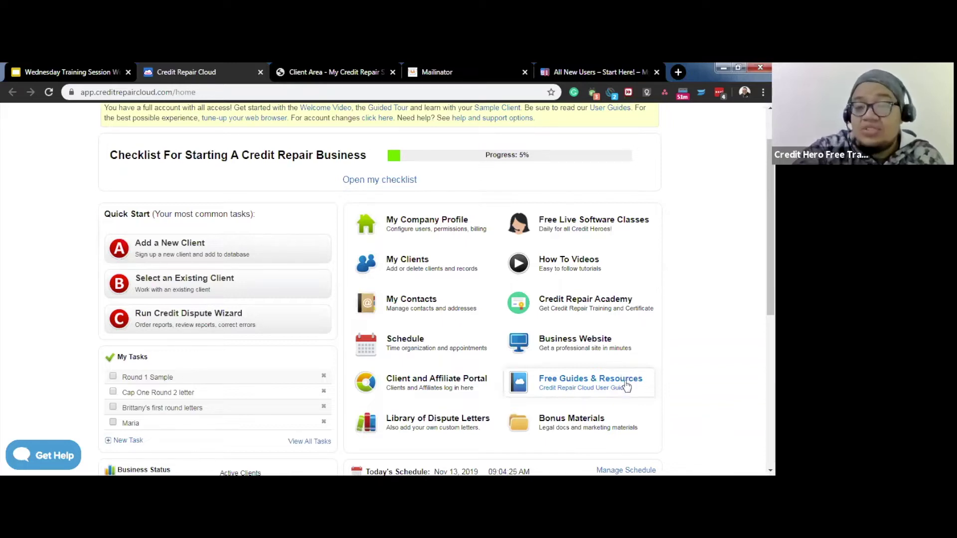
scroll(682, 379, "down", 1)
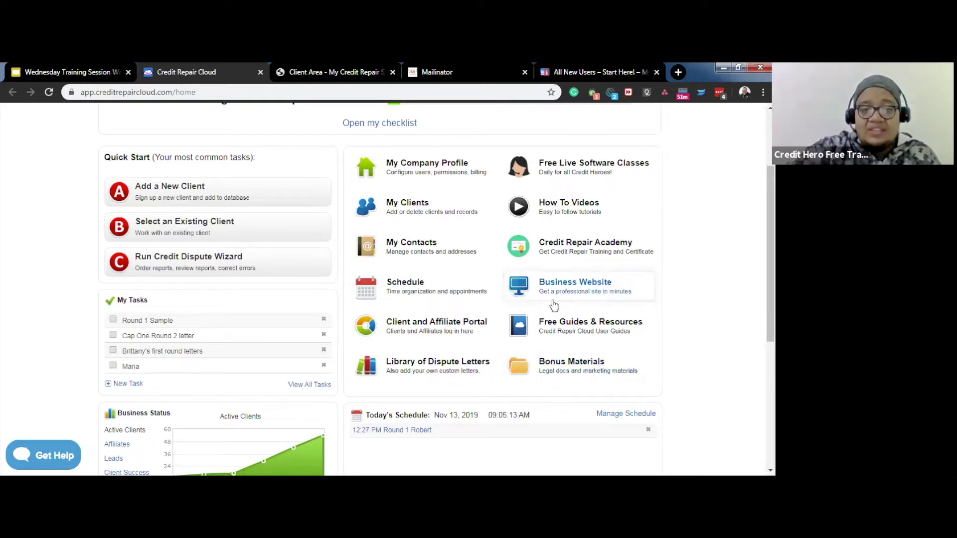
left_click(608, 292)
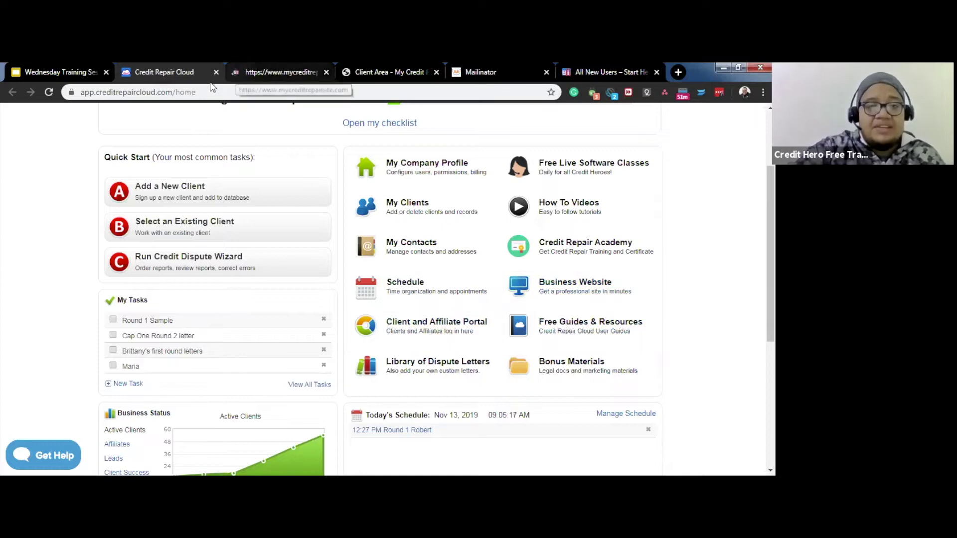
key("ctrl+Tab")
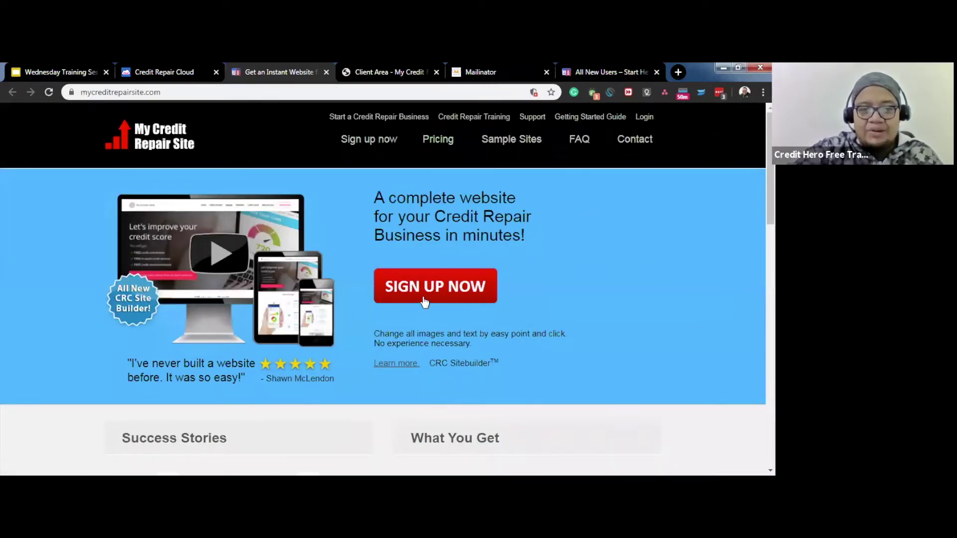
left_click(428, 294)
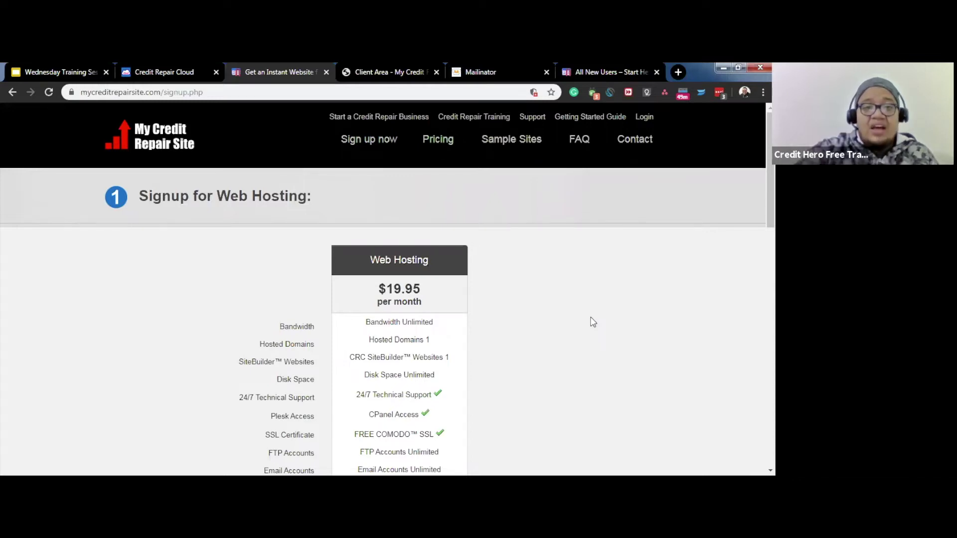
Step: Review the Web Hosting plan's features and sign up with the $19.95 for 1 Month option
scroll(590, 327, "down", 1)
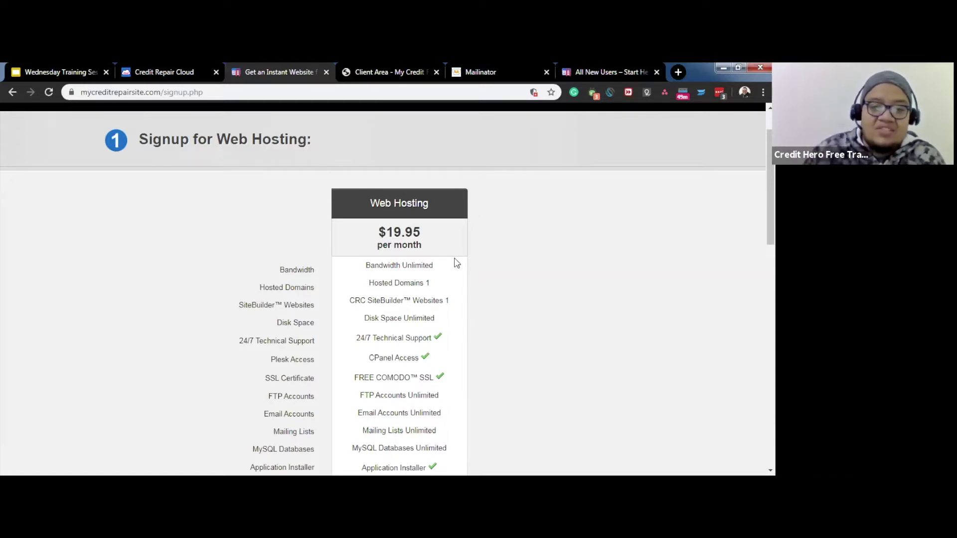
scroll(490, 269, "down", 2)
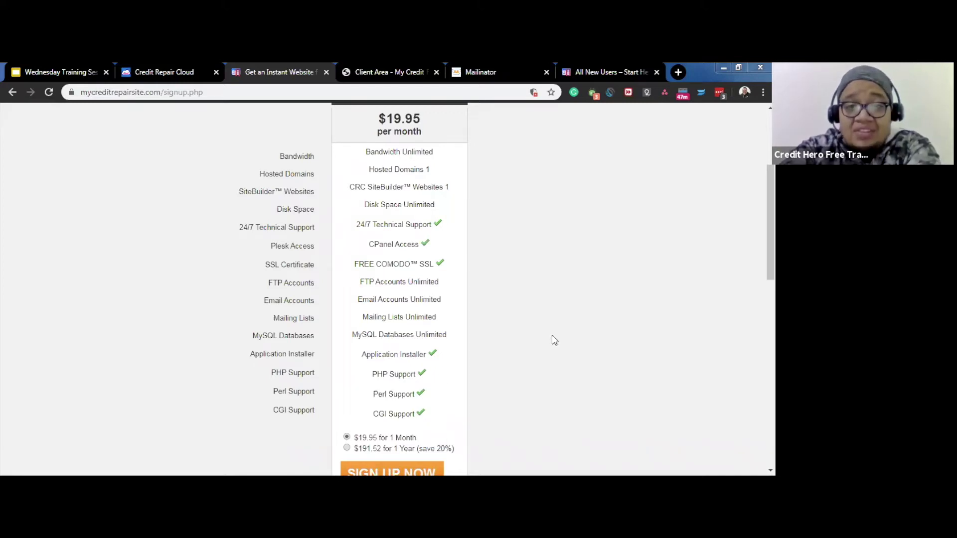
scroll(554, 339, "down", 2)
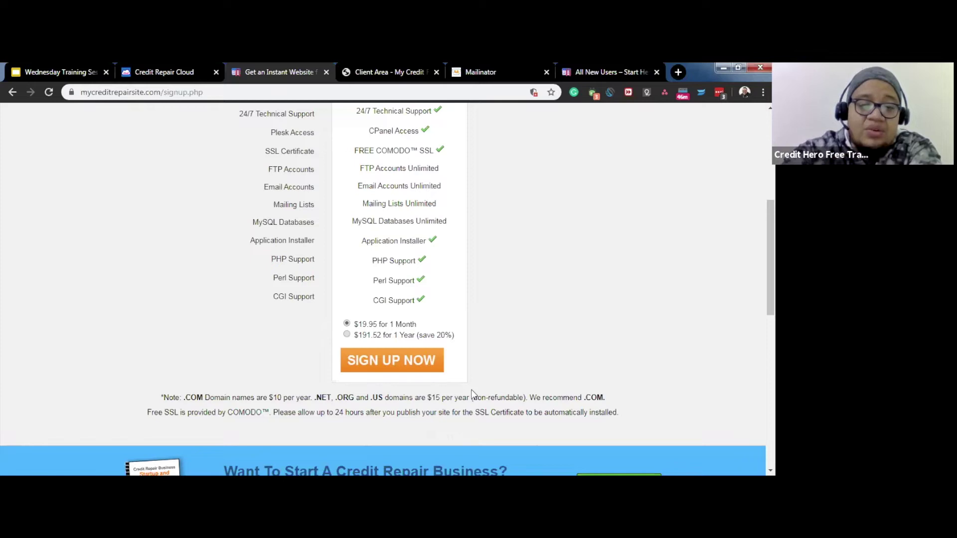
left_click(426, 367)
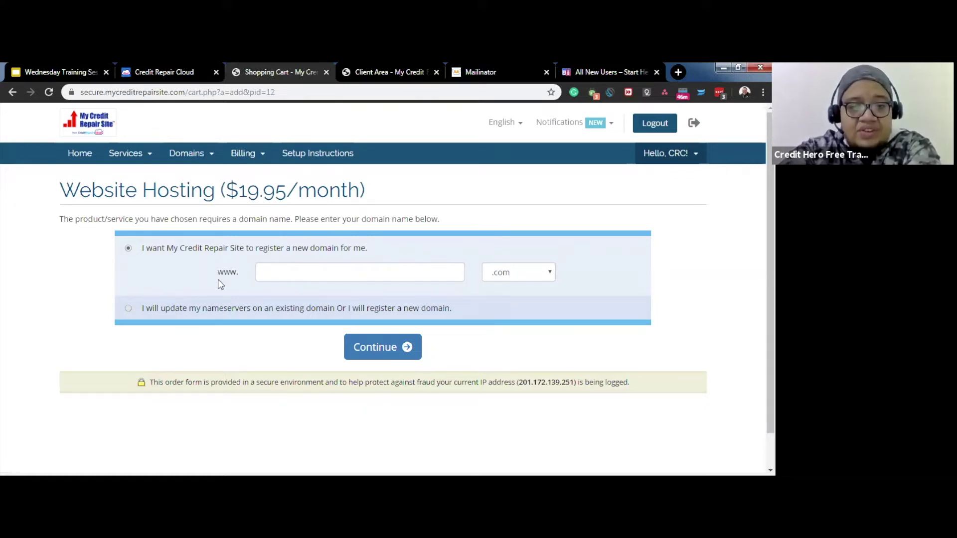
Step: Enter creditheroesforyou in all lowercase as the new .com domain name to register
left_click(425, 276)
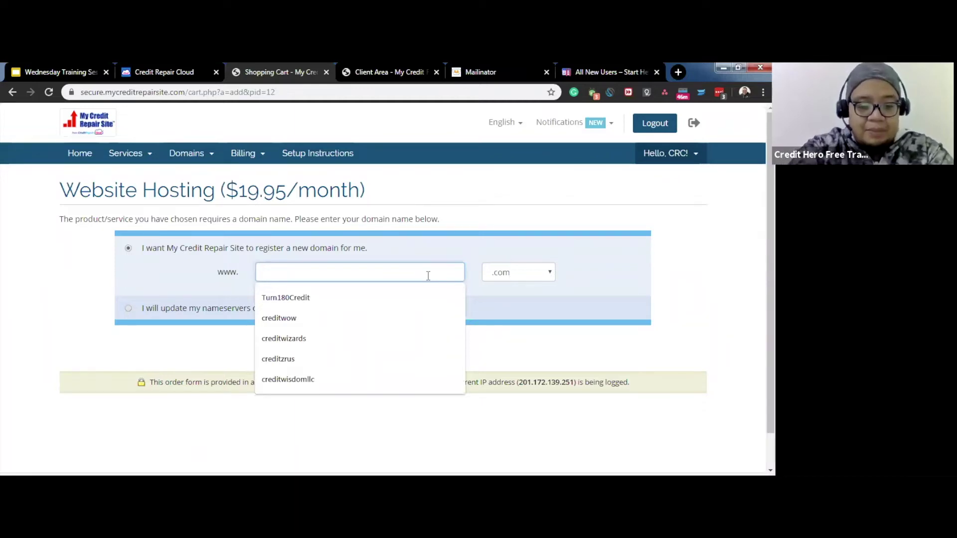
type("Credit")
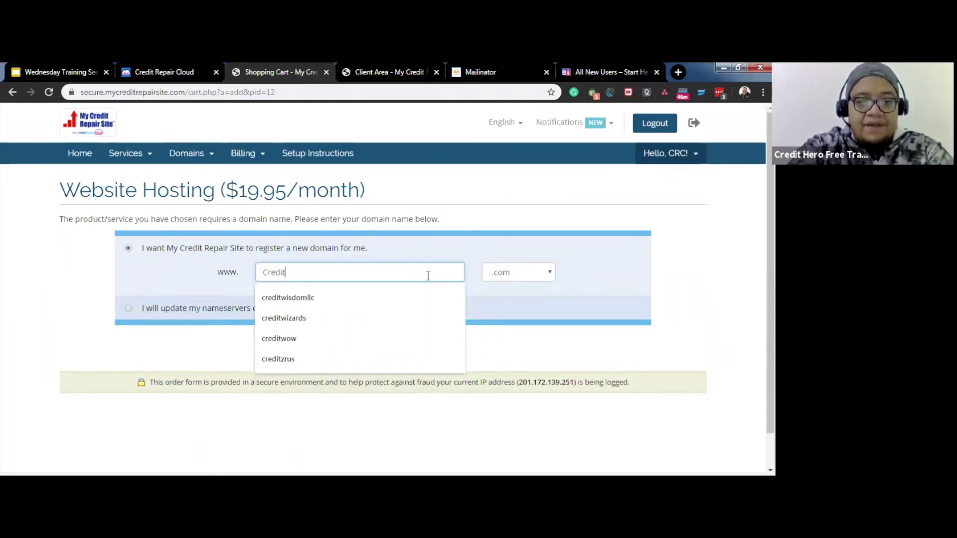
type("Heroesforyou")
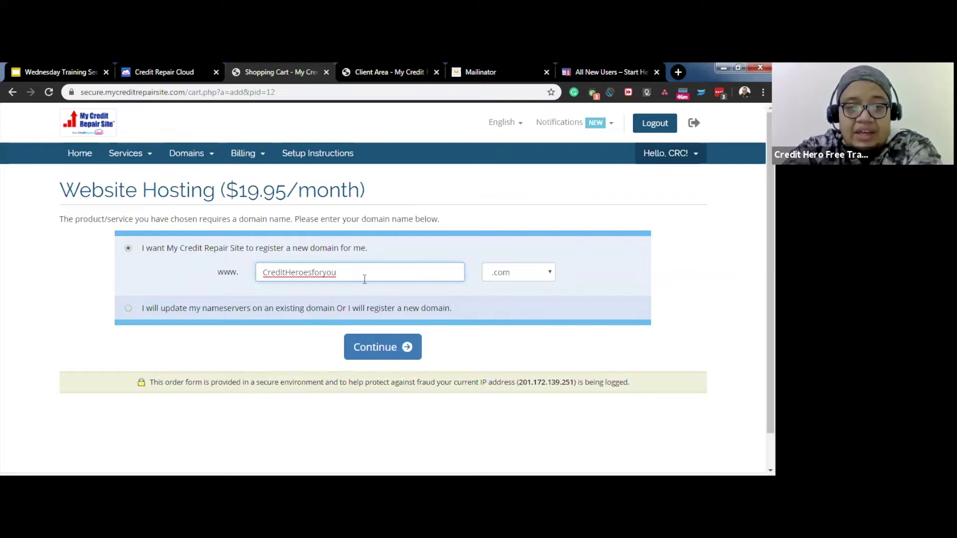
left_click(264, 273)
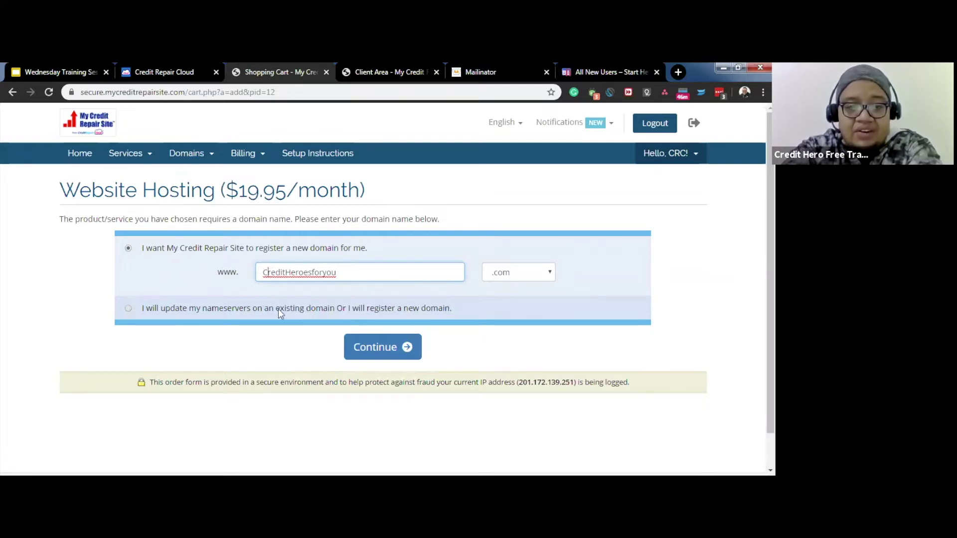
key("BackSpace")
type("c")
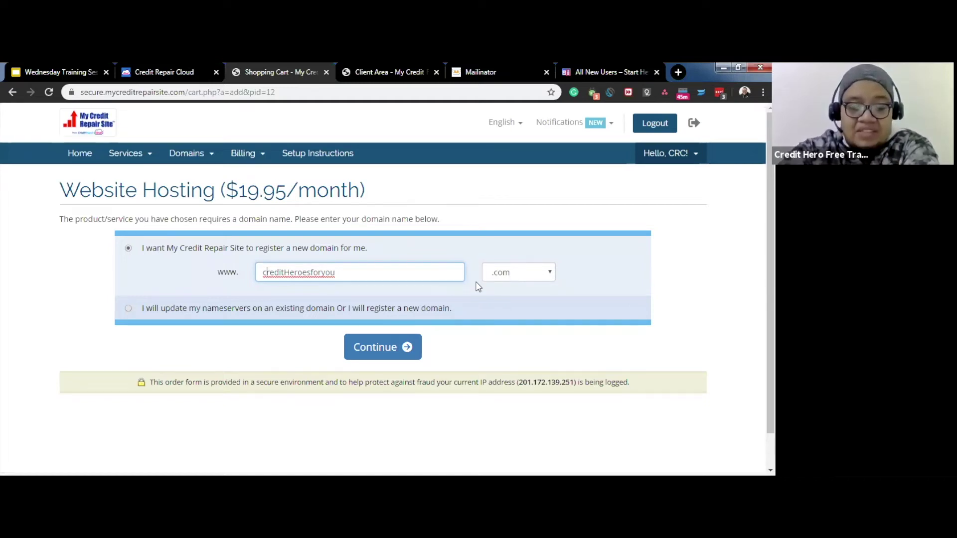
key("Right")
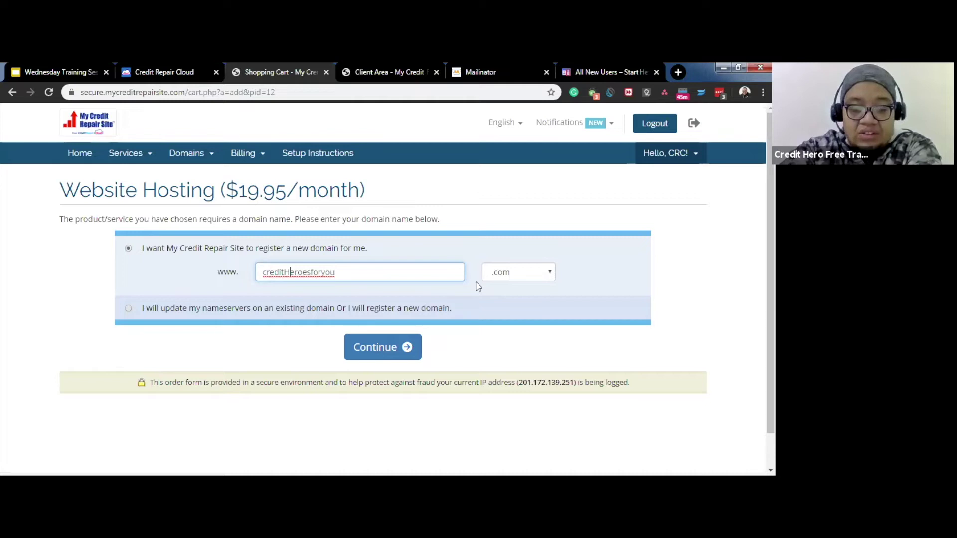
key("BackSpace")
type("h")
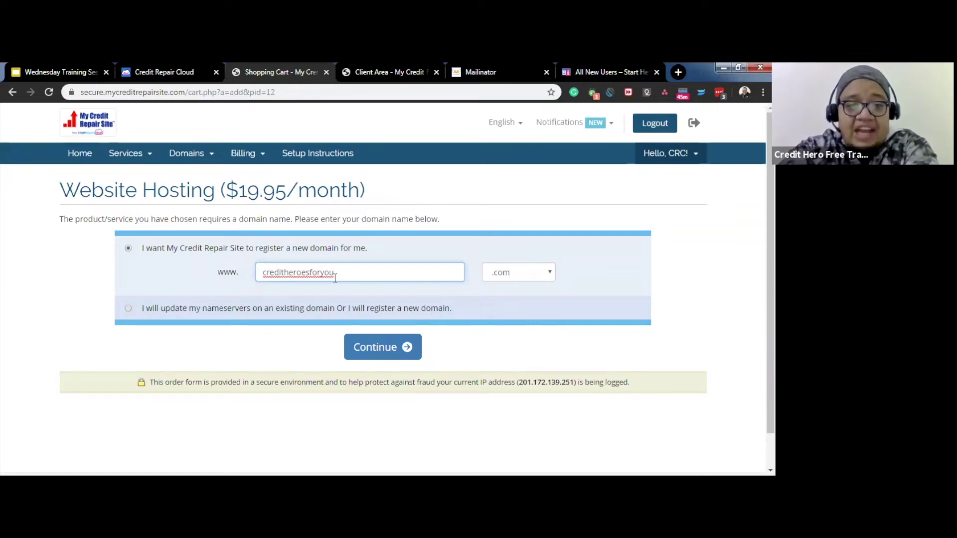
Step: Switch to the option for updating nameservers on an existing domain, enter creditheroesforyou with .com, and continue to the product configuration
double_click(320, 272)
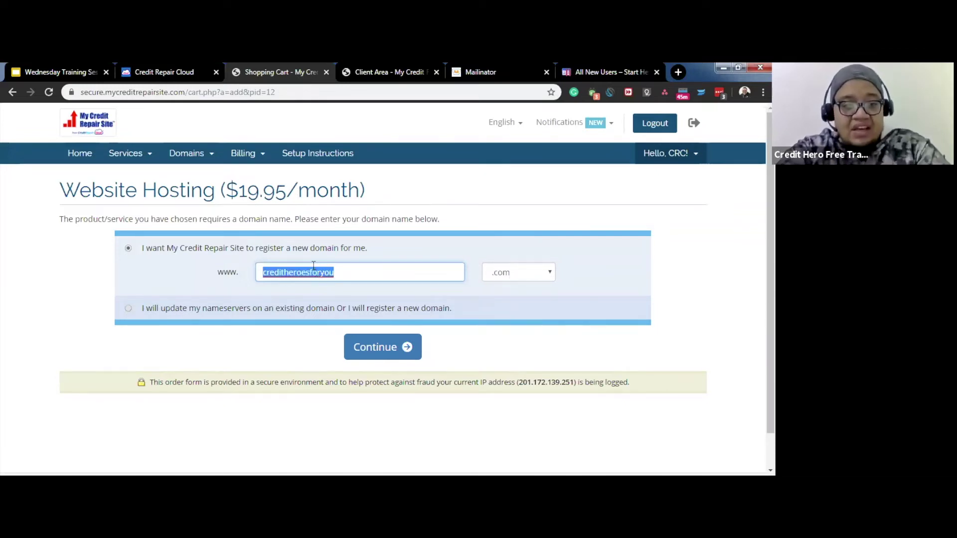
left_click(129, 308)
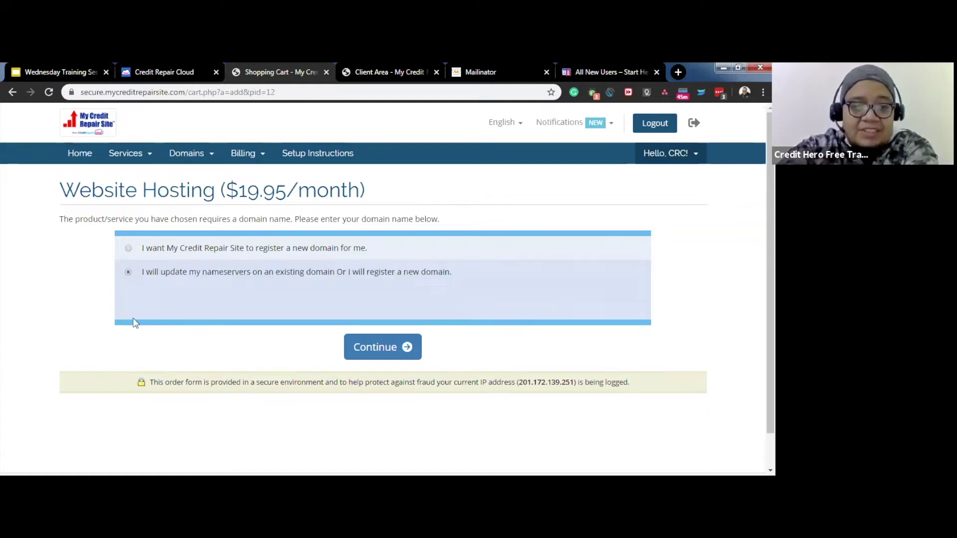
left_click(293, 298)
left_click(384, 325)
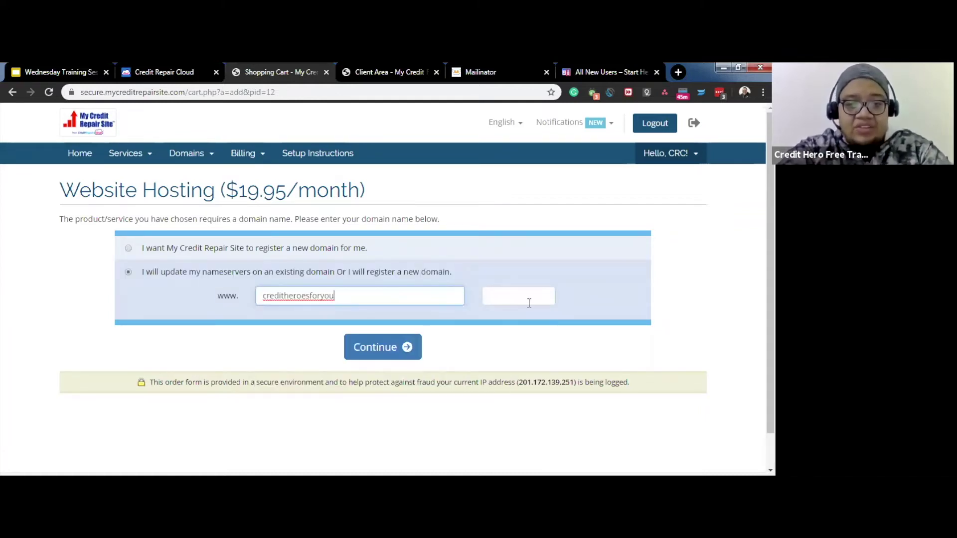
left_click(528, 301)
type(".com")
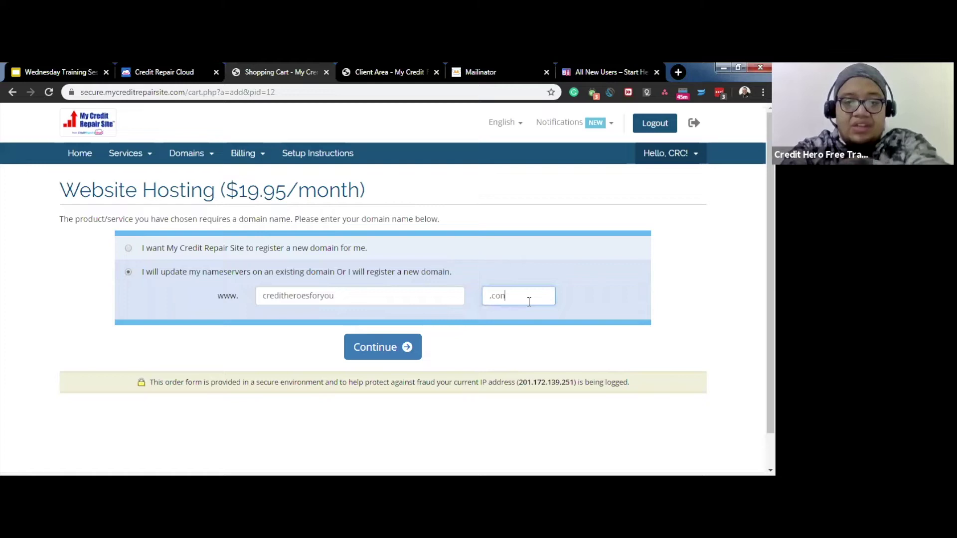
key("BackSpace")
type("m")
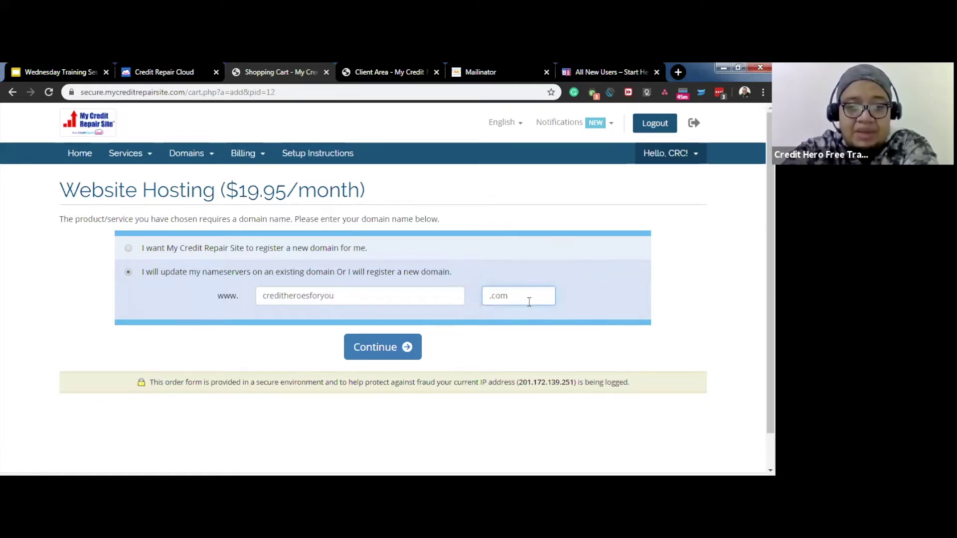
left_click(403, 351)
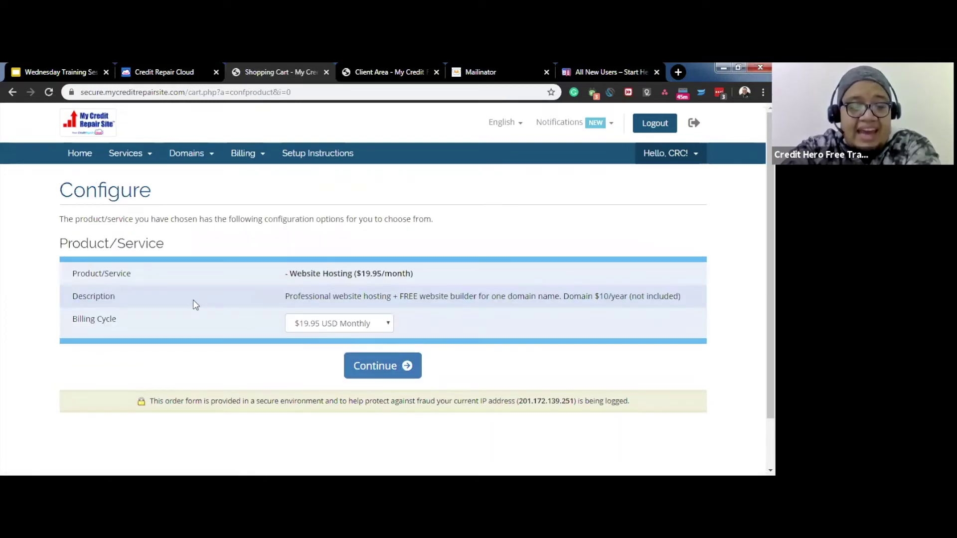
Step: Review the hosting product's configuration and billing cycle, and close the shopping cart page to return to the client area
scroll(299, 289, "down", 1)
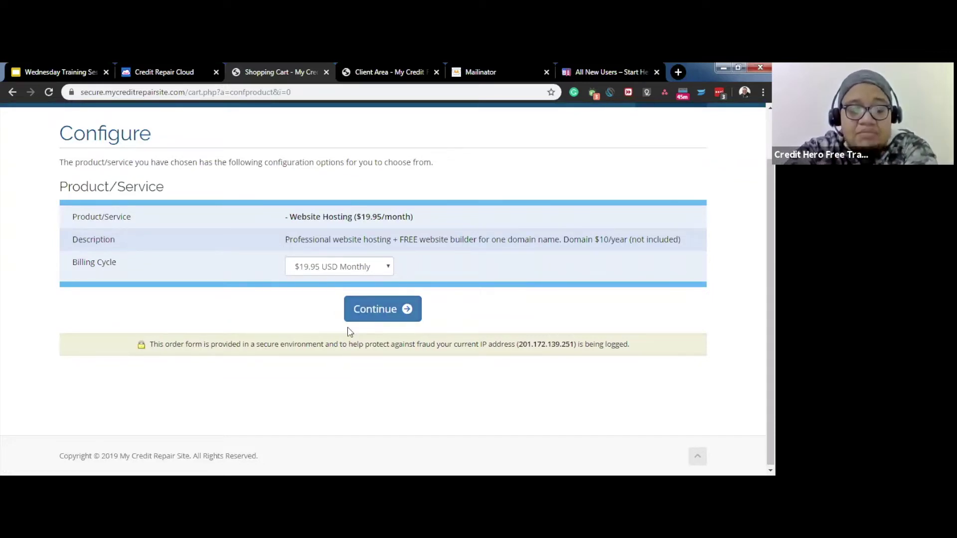
scroll(382, 366, "up", 1)
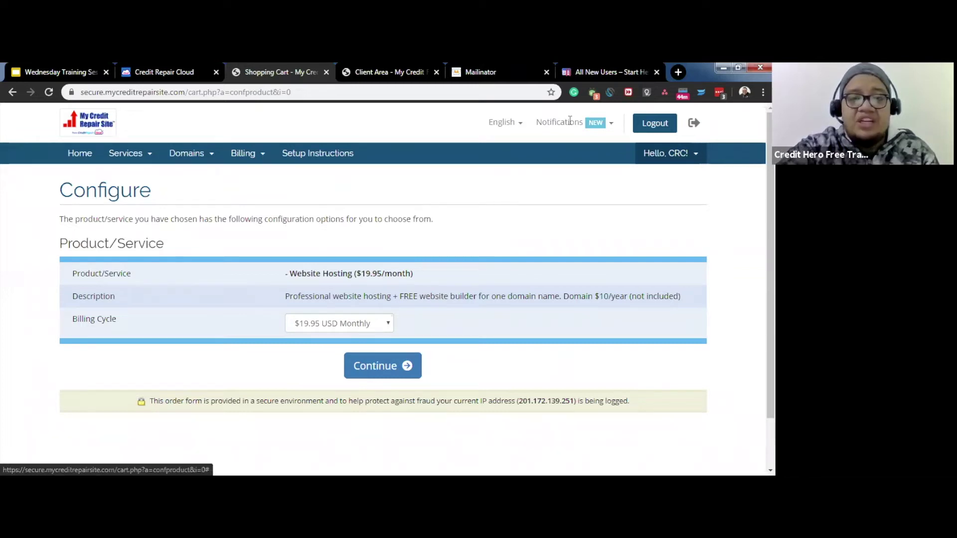
left_click(327, 72)
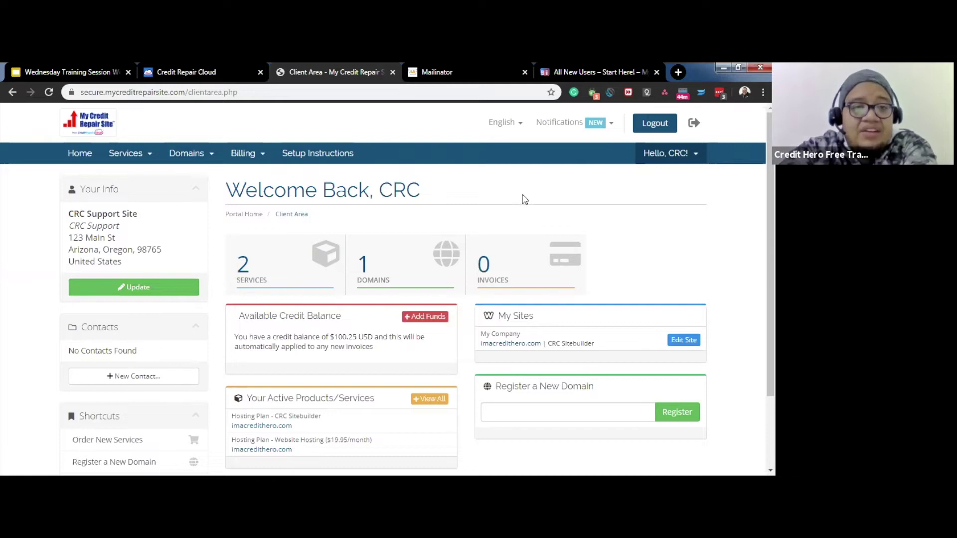
Step: Examine the client area's billing, domain and service options along with its account overview
left_click(252, 155)
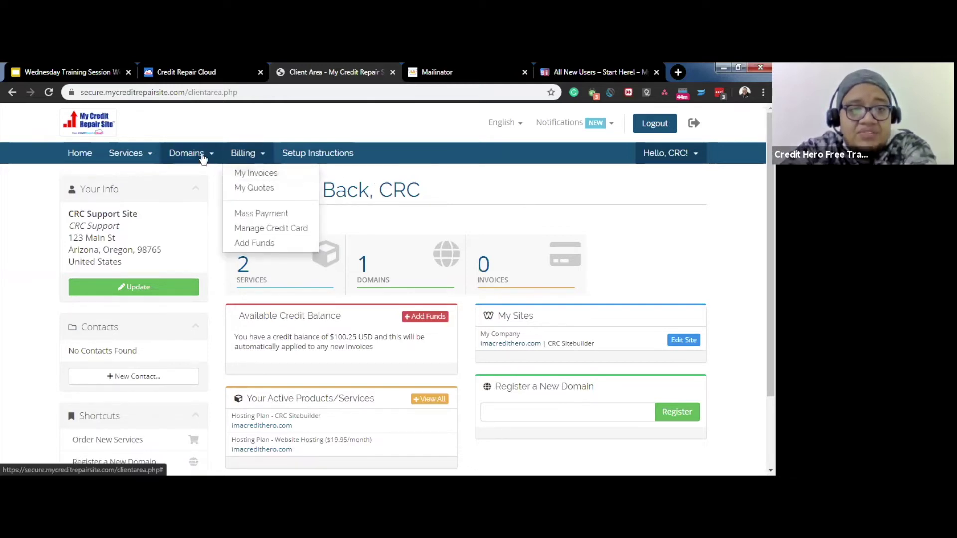
left_click(202, 156)
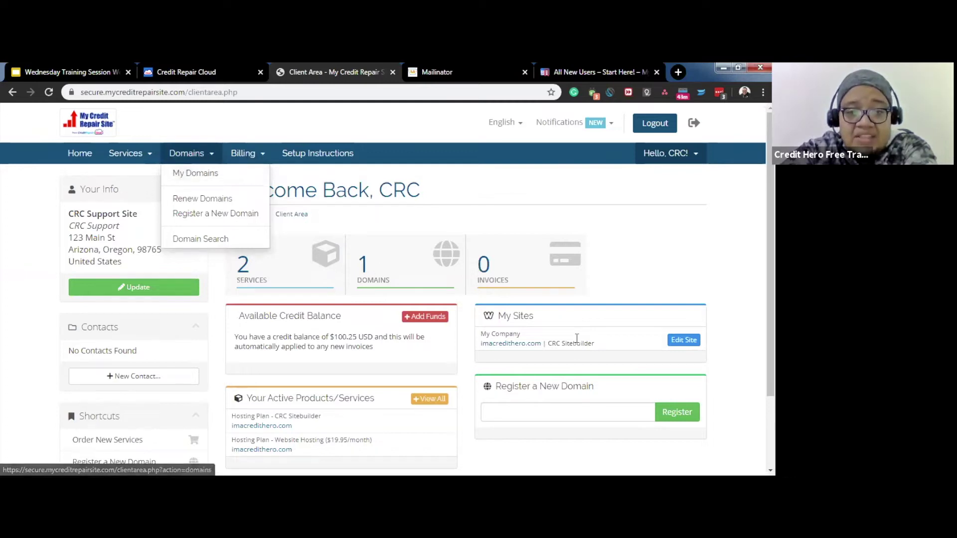
scroll(583, 344, "down", 1)
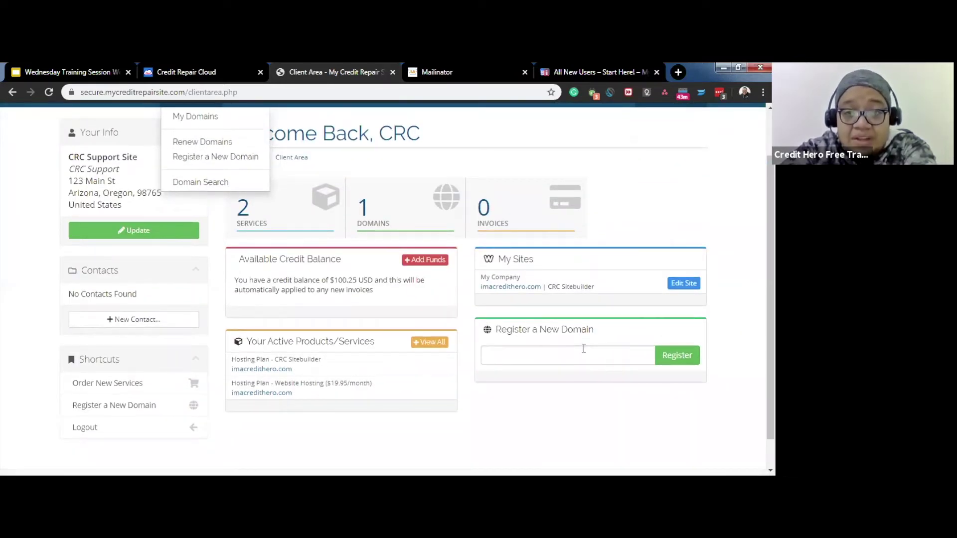
scroll(616, 227, "up", 1)
left_click(616, 228)
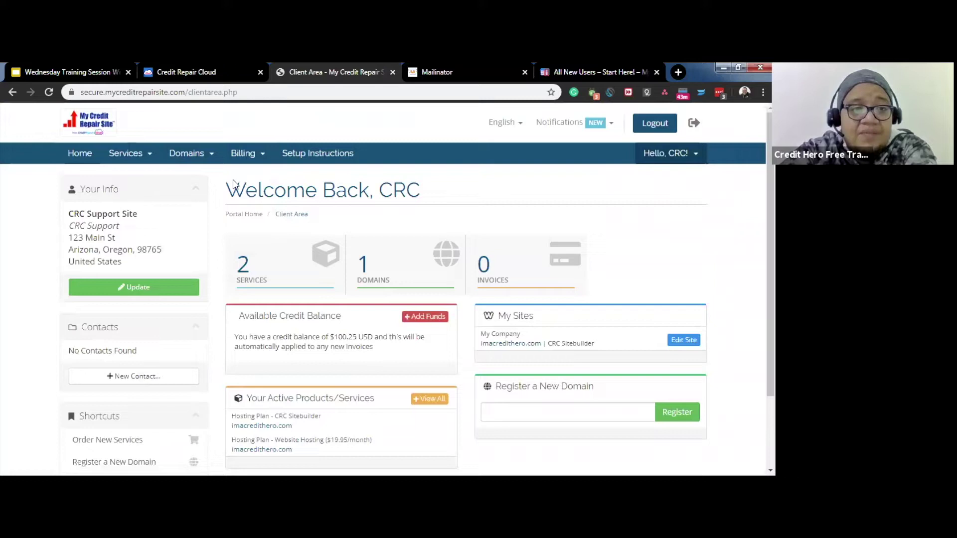
left_click(153, 161)
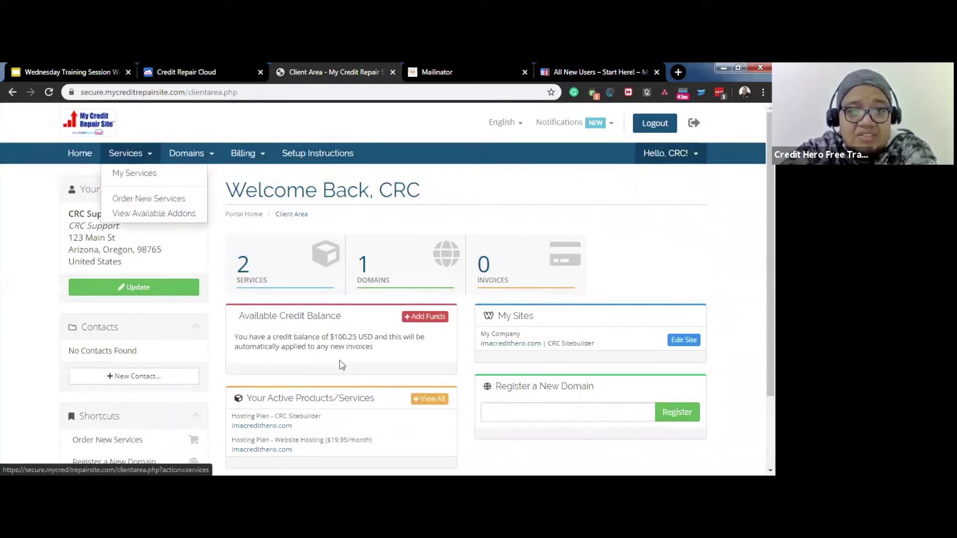
scroll(342, 365, "down", 1)
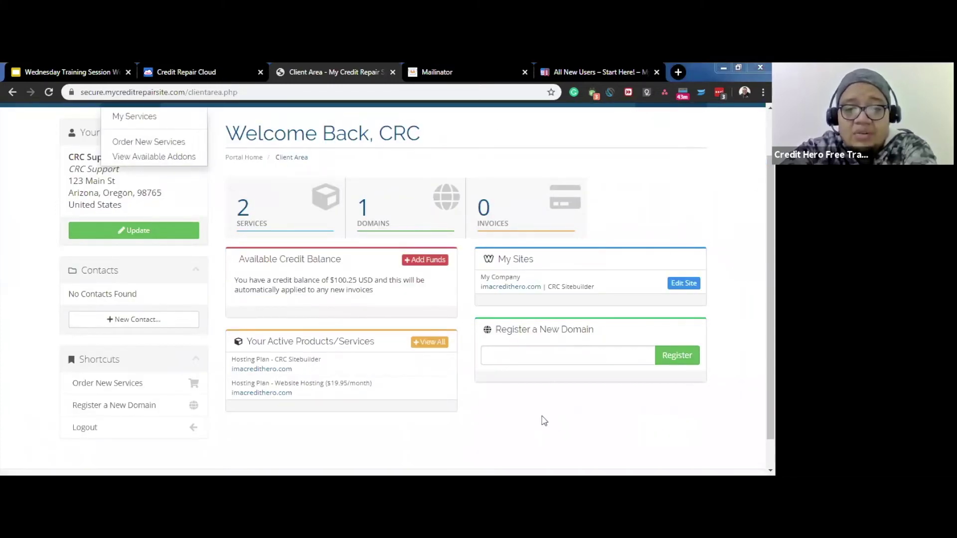
left_click(536, 426)
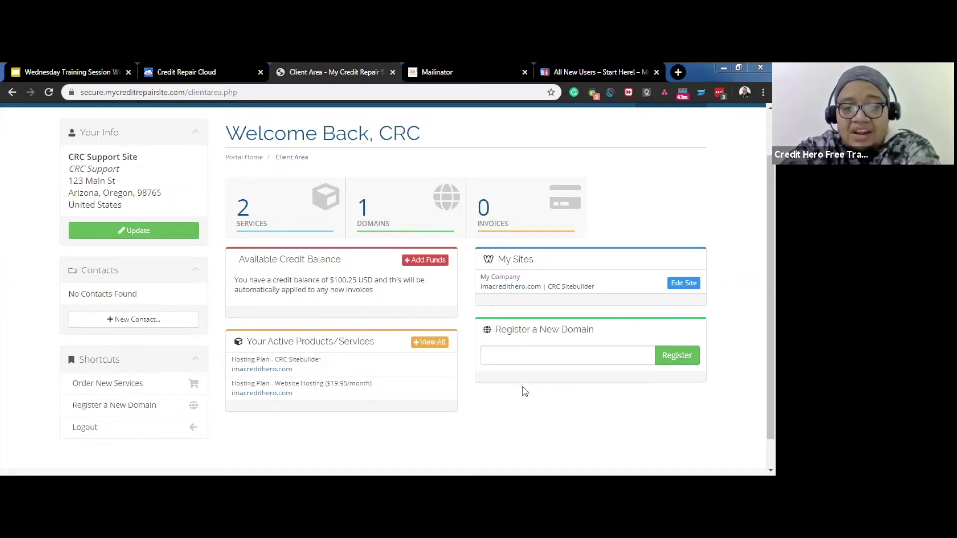
Step: Open the My Company site at imacredithero.com for editing in the site builder
scroll(524, 392, "up", 2)
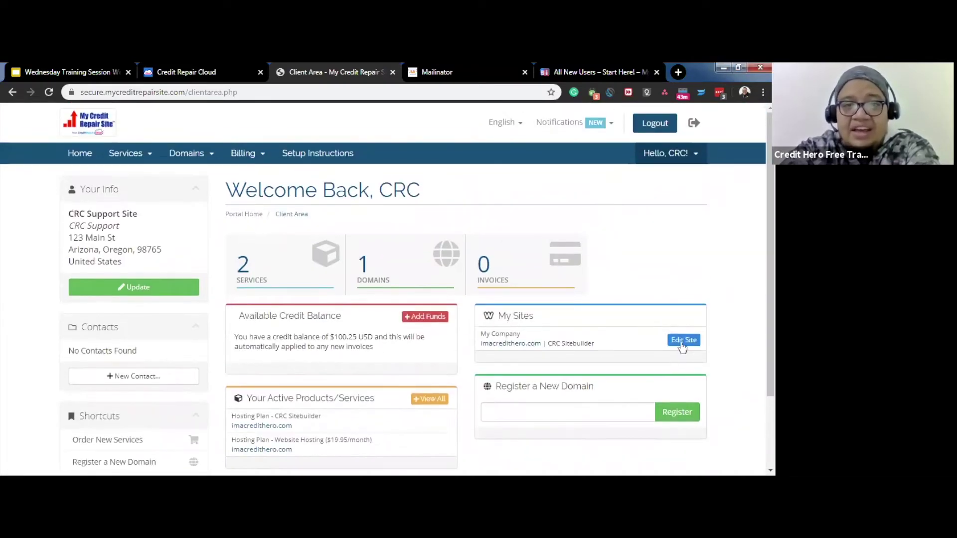
left_click(682, 343)
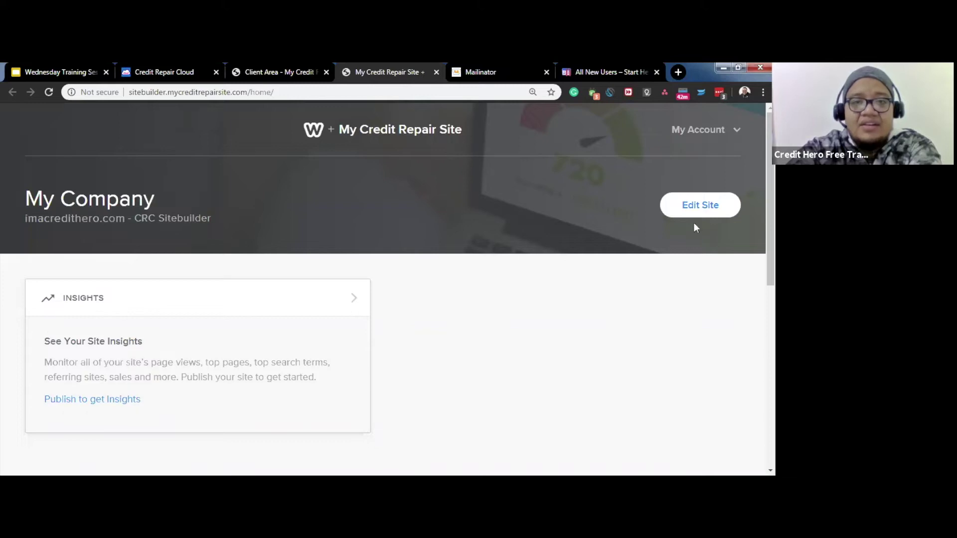
left_click(700, 205)
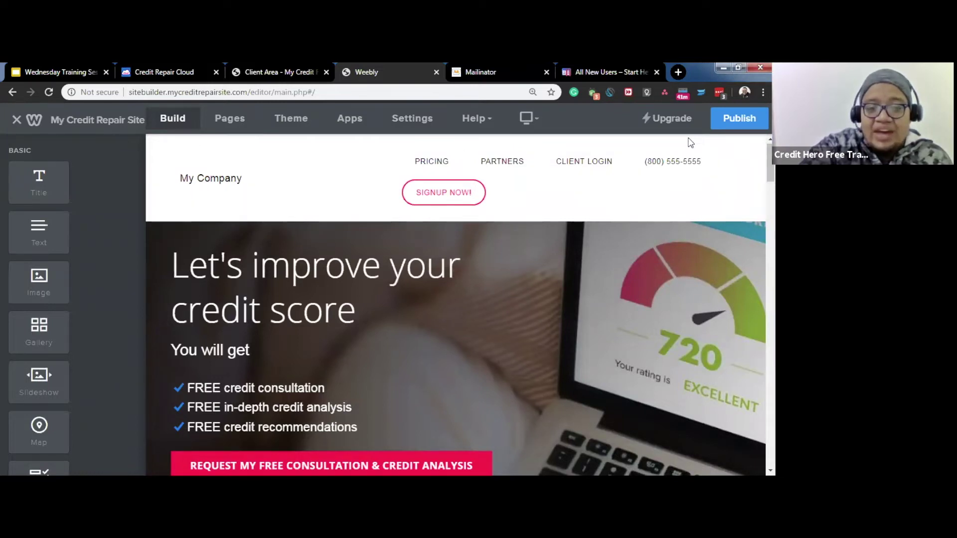
Step: Examine the home page template from the header and credit score banner through the videos and service sections down to the footer
scroll(690, 143, "down", 1)
scroll(468, 340, "up", 1)
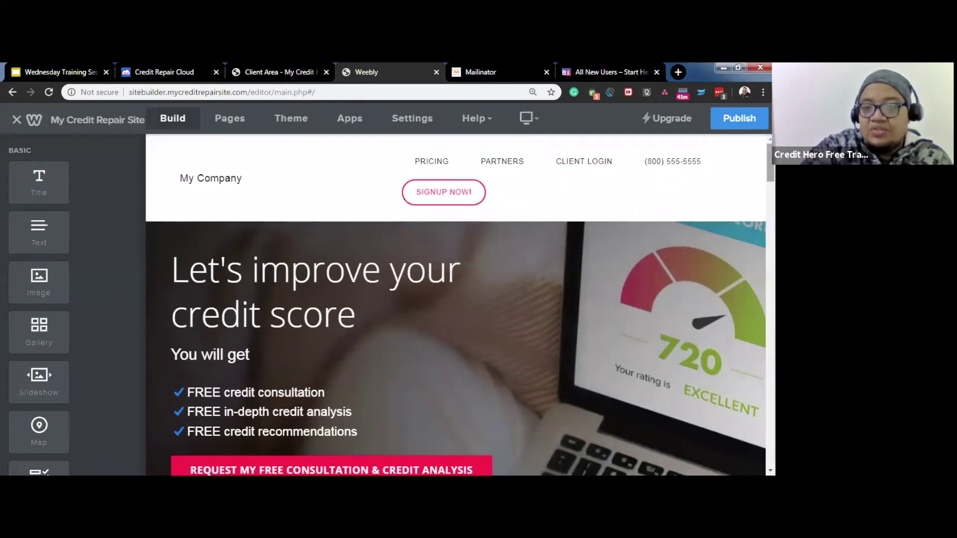
scroll(456, 324, "down", 6)
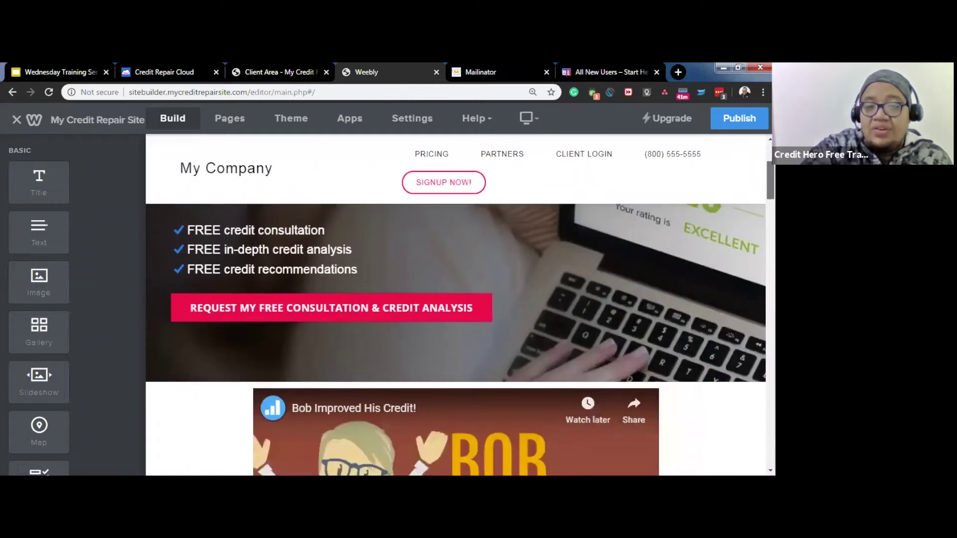
scroll(460, 340, "down", 1)
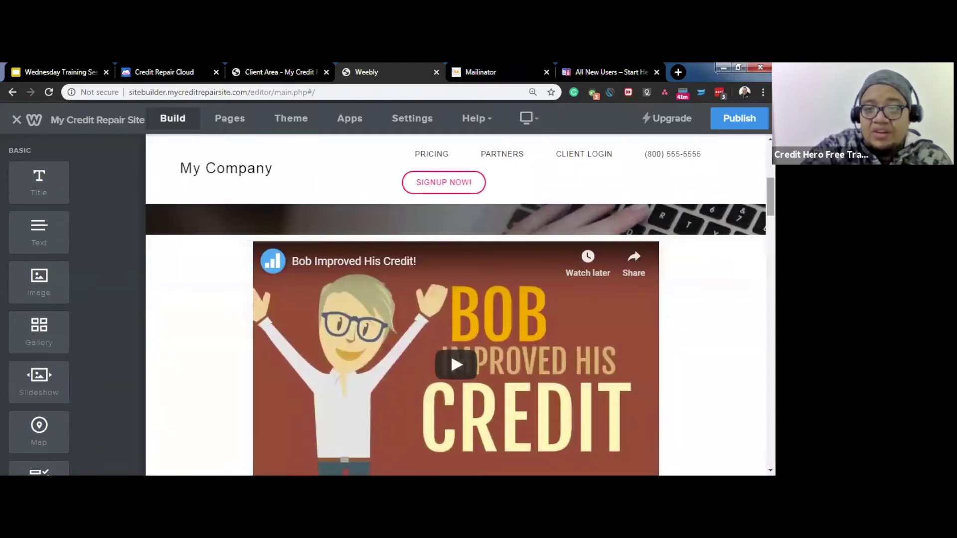
scroll(686, 269, "down", 3)
scroll(456, 339, "up", 3)
scroll(456, 339, "down", 3)
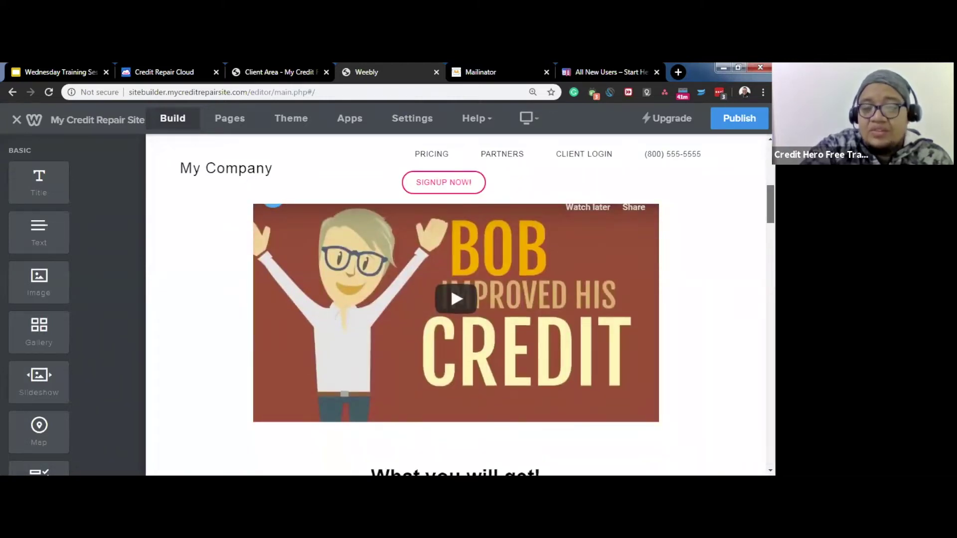
scroll(456, 338, "down", 10)
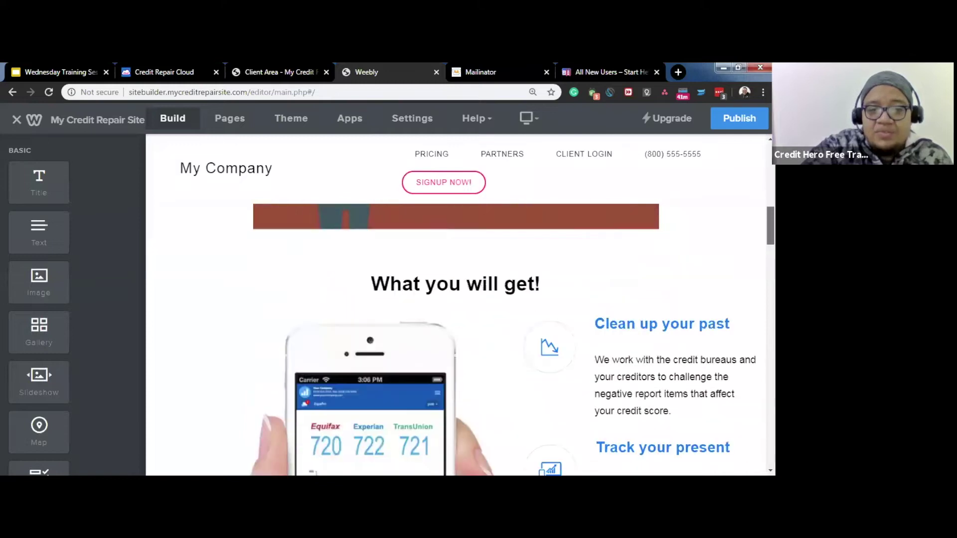
scroll(648, 293, "down", 3)
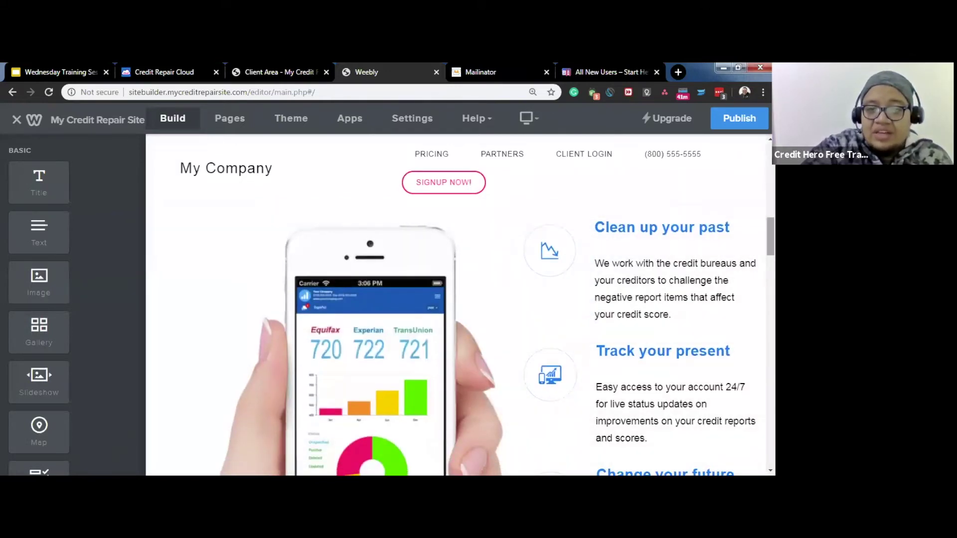
scroll(495, 340, "down", 1)
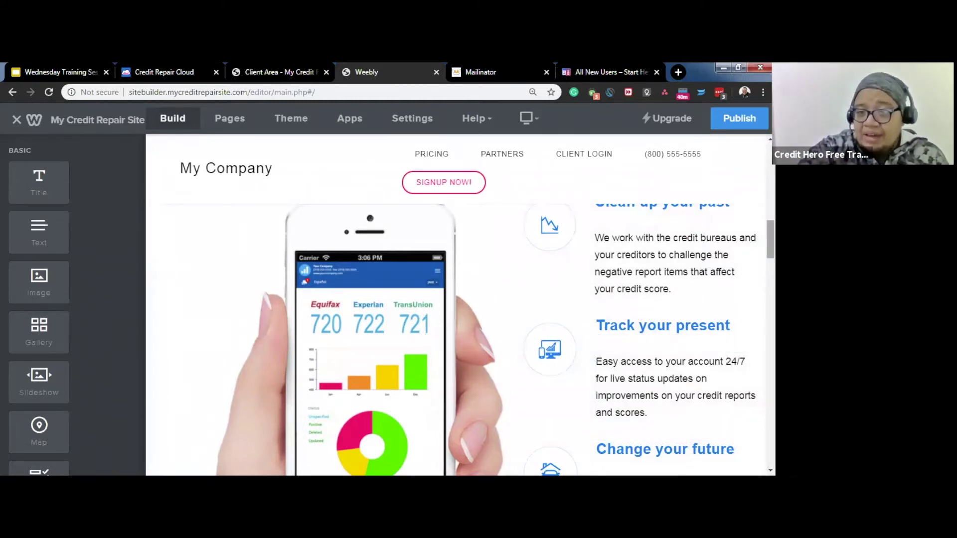
scroll(460, 339, "down", 8)
scroll(460, 339, "down", 10)
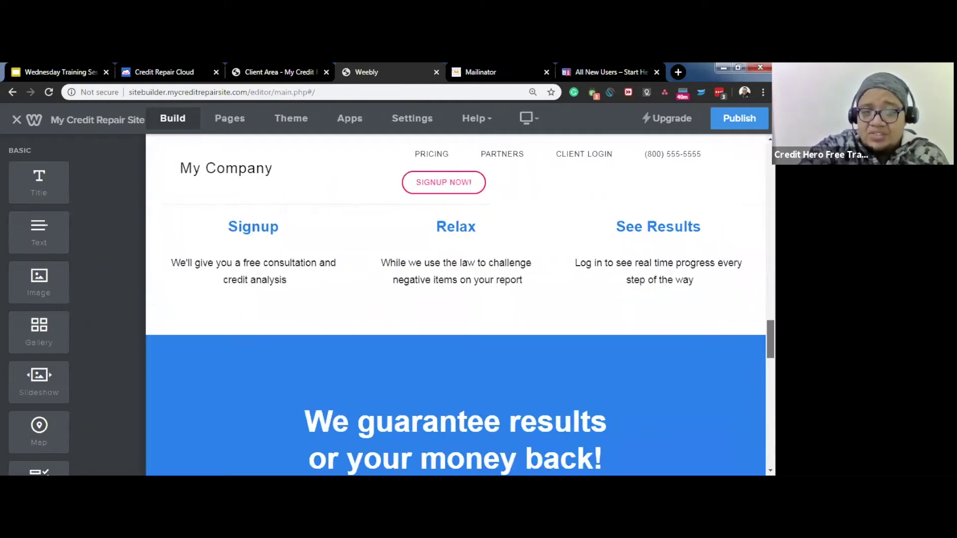
scroll(460, 339, "down", 8)
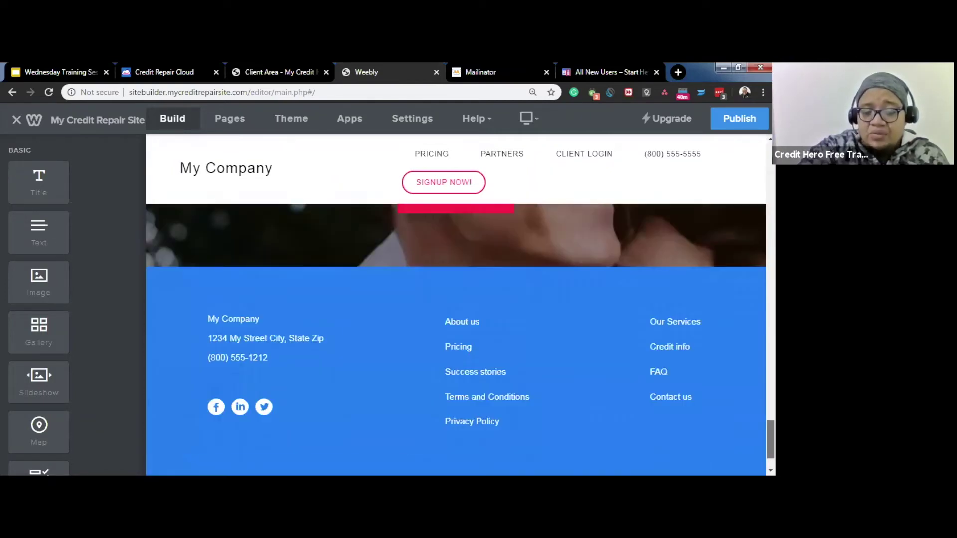
Step: Review the home page's consultation banner, testimonials, How it works section and What you will get section, and return to the header
scroll(460, 339, "up", 10)
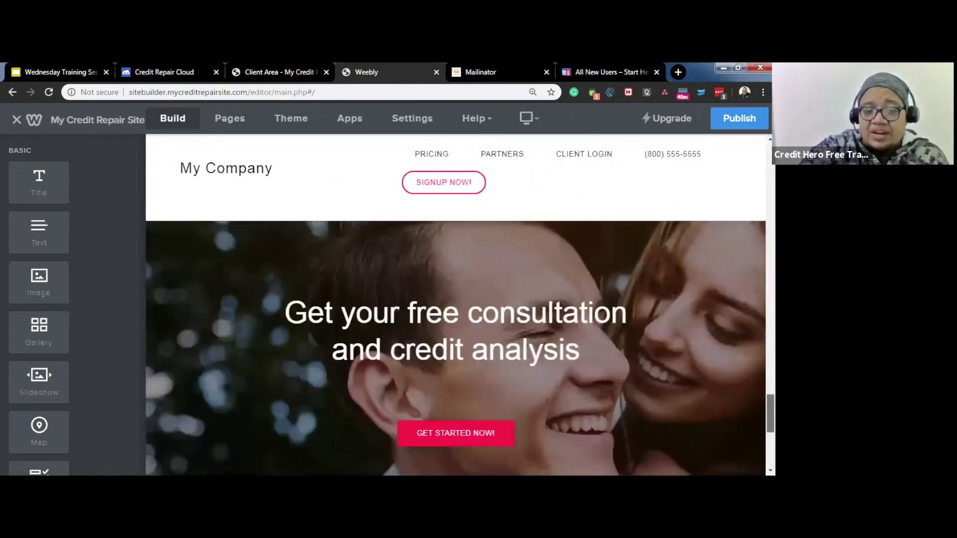
scroll(592, 419, "down", 1)
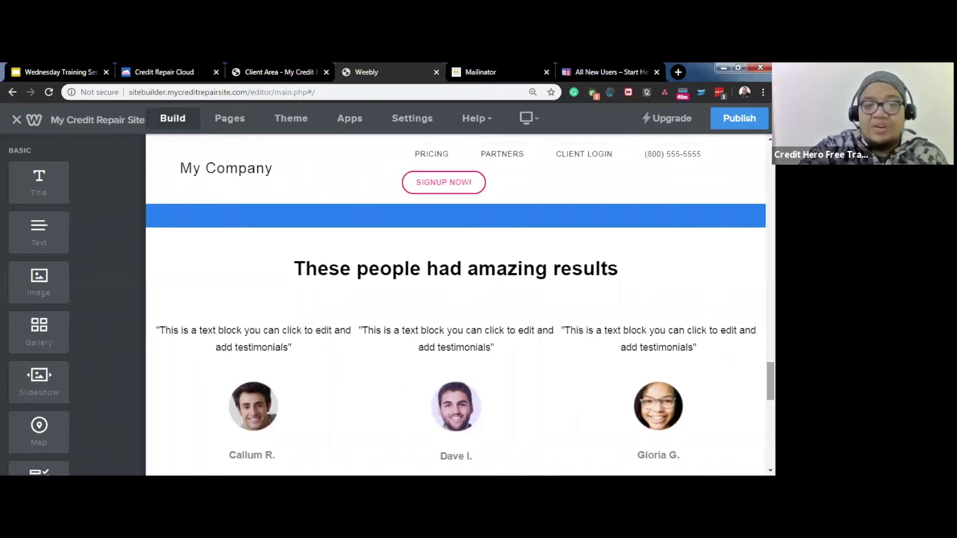
scroll(460, 339, "up", 9)
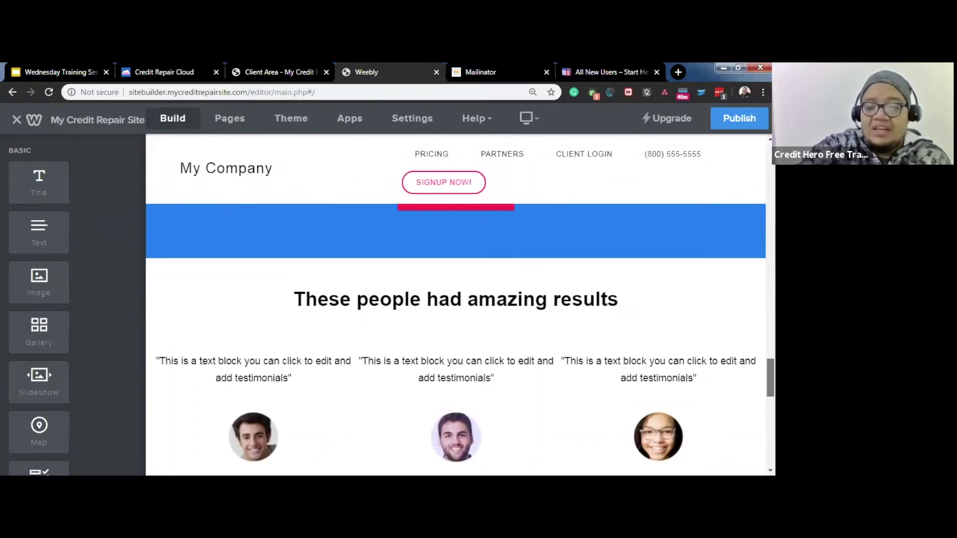
scroll(460, 339, "up", 10)
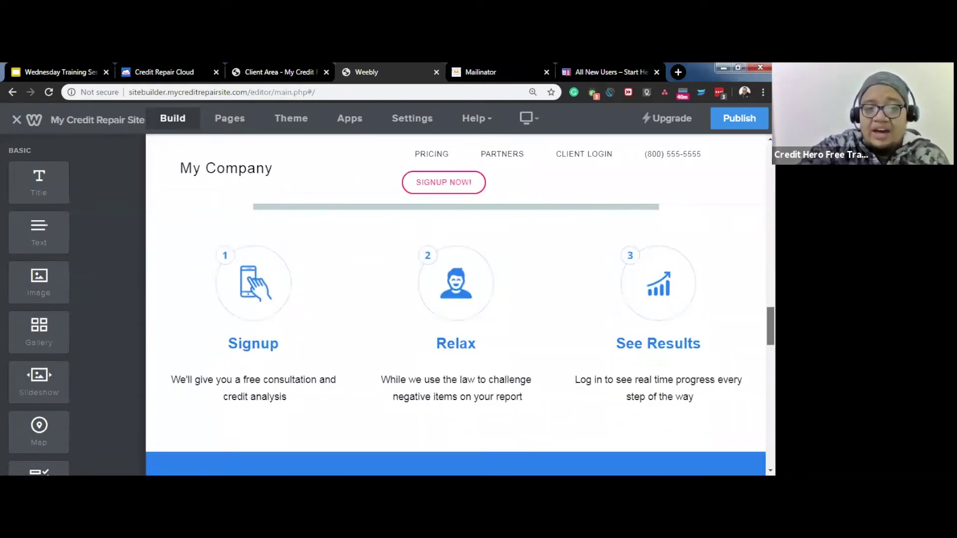
scroll(460, 339, "up", 5)
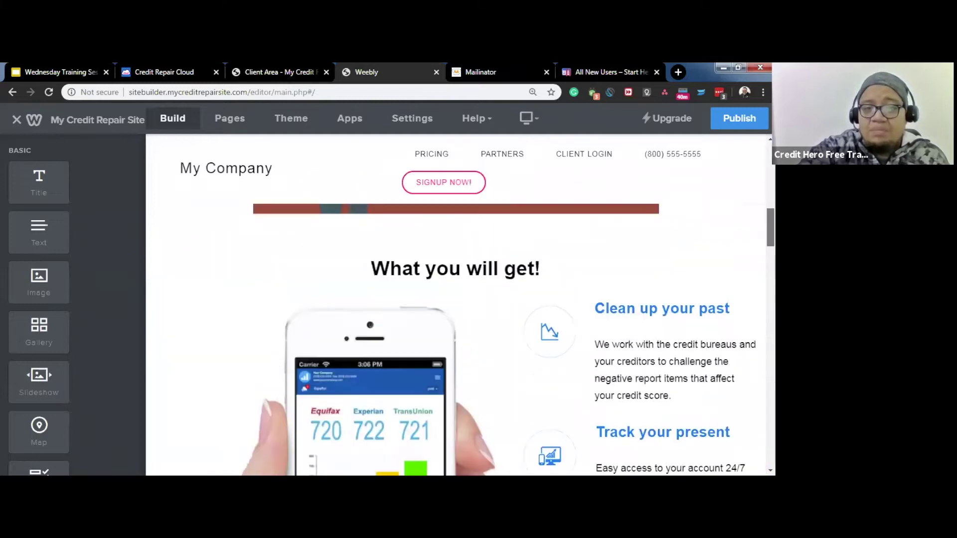
scroll(443, 188, "up", 3)
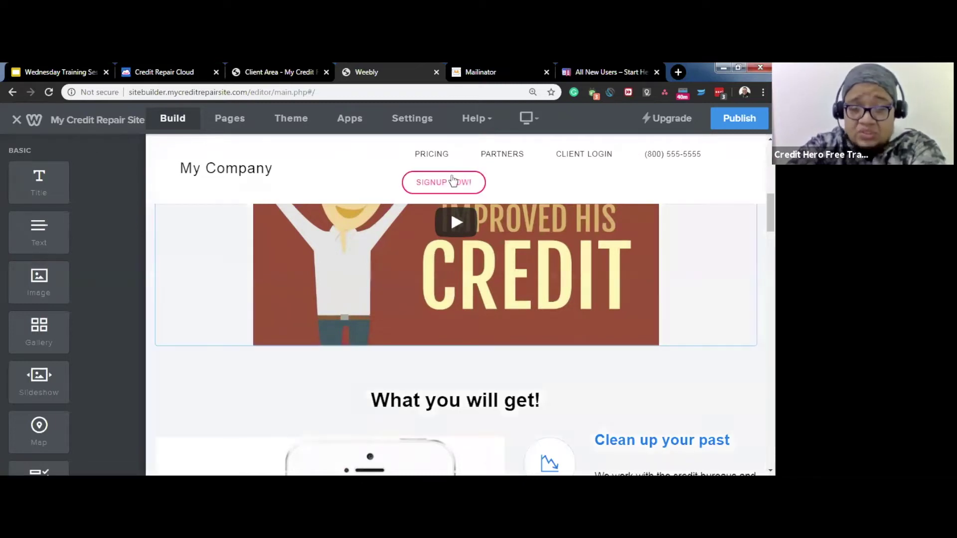
scroll(557, 321, "down", 5)
scroll(558, 322, "up", 5)
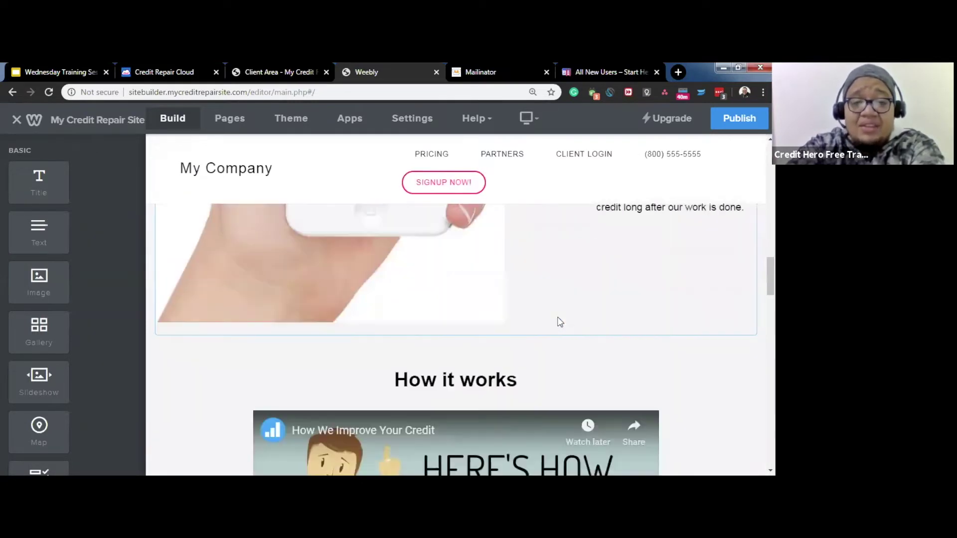
scroll(736, 346, "down", 15)
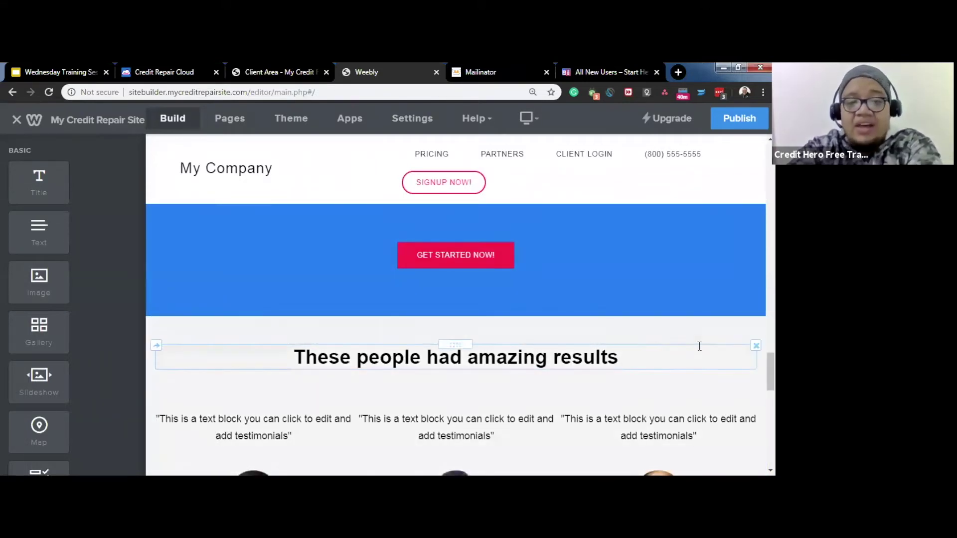
scroll(695, 348, "up", 10)
scroll(689, 359, "up", 3)
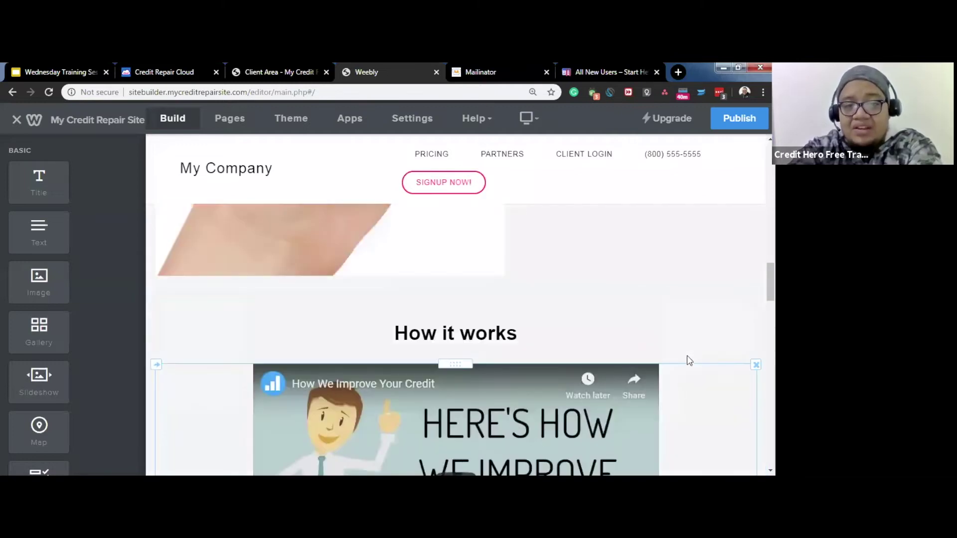
scroll(688, 357, "down", 9)
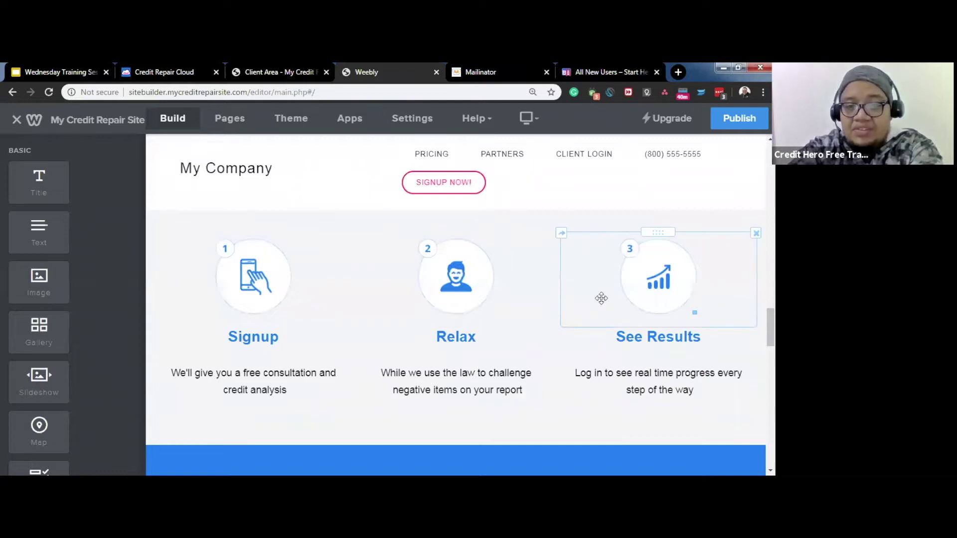
scroll(455, 307, "up", 4)
scroll(454, 308, "up", 10)
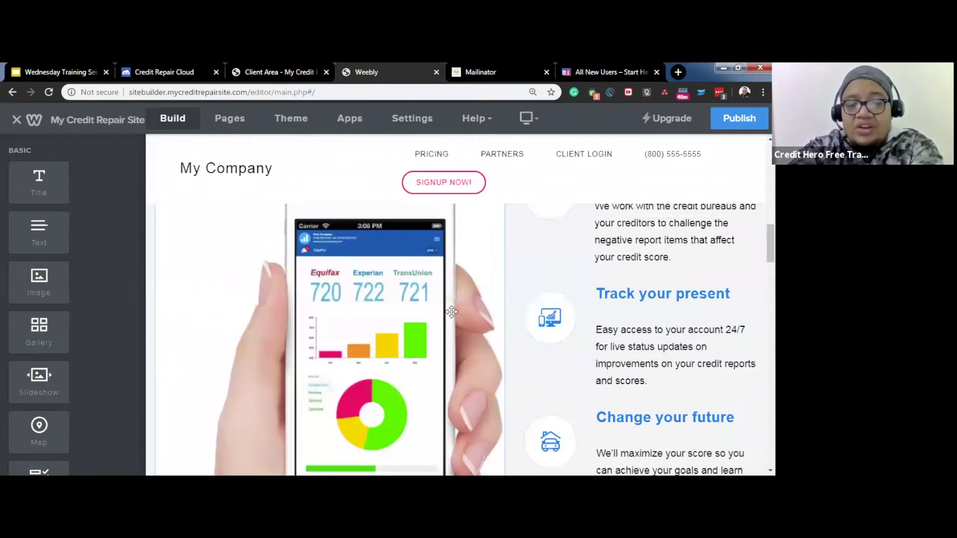
scroll(438, 305, "up", 5)
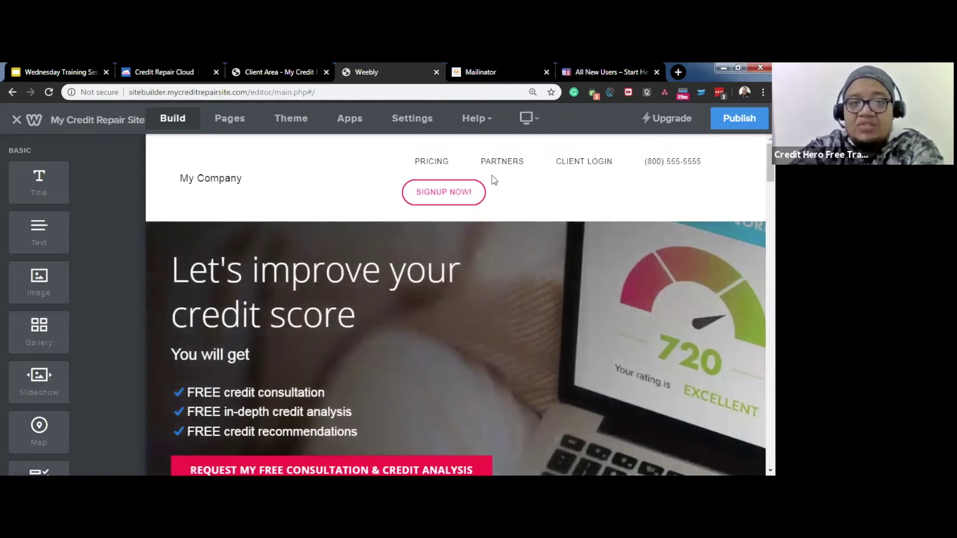
Step: Skim the home page once more down to the testimonials, and return to the header and opening banner
scroll(565, 197, "down", 1)
scroll(565, 197, "down", 10)
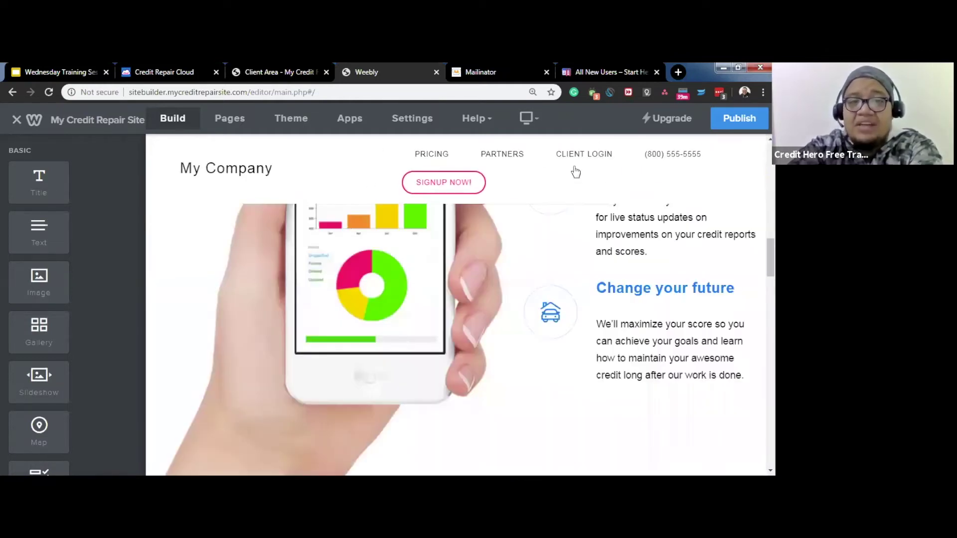
scroll(435, 214, "down", 15)
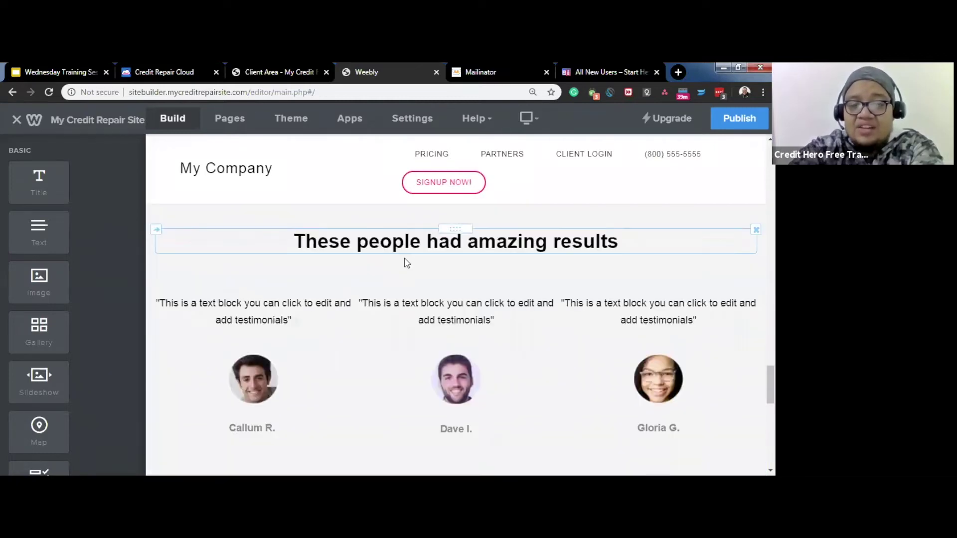
scroll(402, 260, "down", 3)
scroll(399, 260, "up", 18)
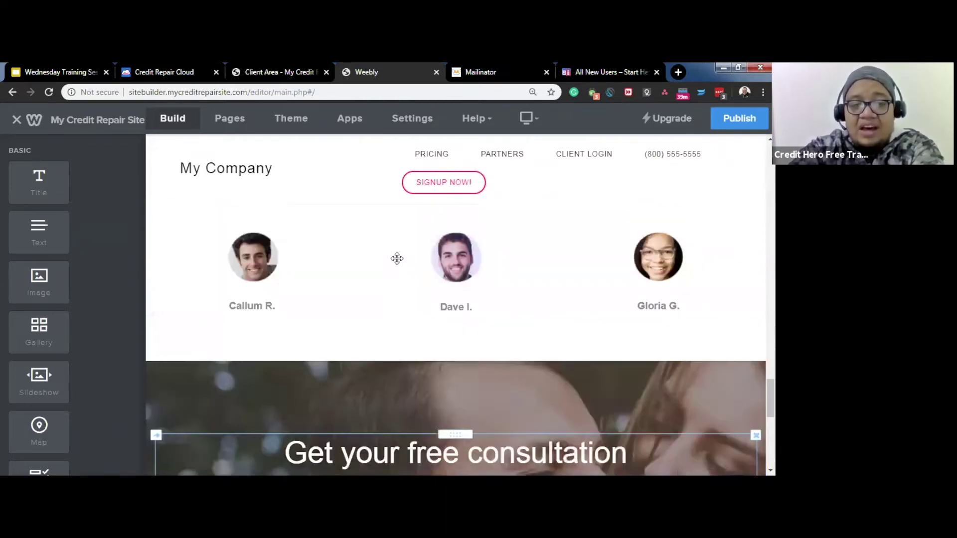
scroll(396, 261, "up", 10)
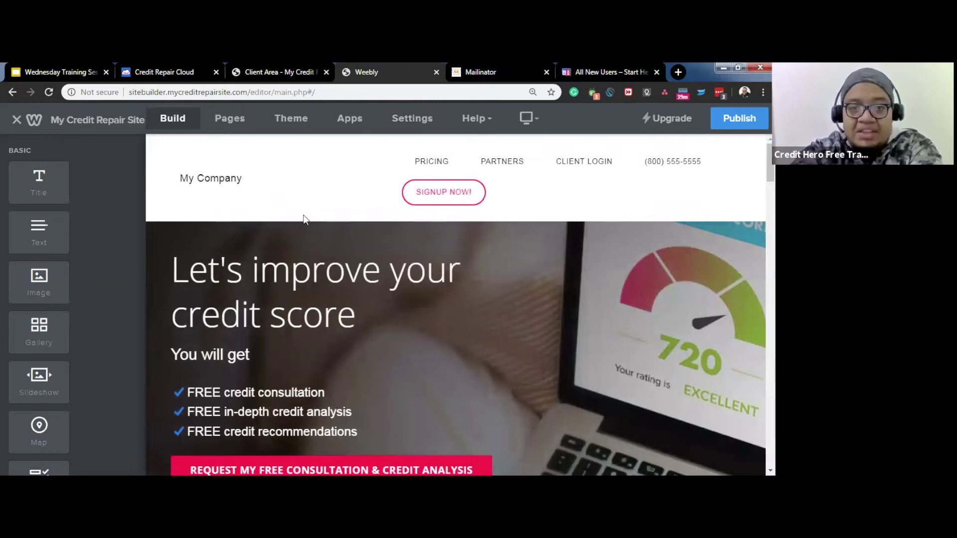
scroll(305, 219, "down", 5)
scroll(352, 221, "up", 5)
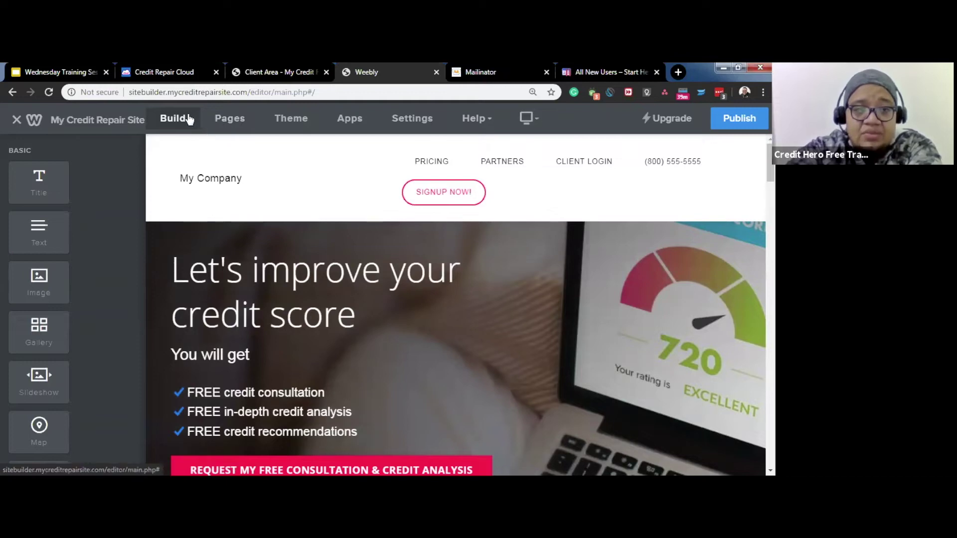
scroll(353, 258, "down", 2)
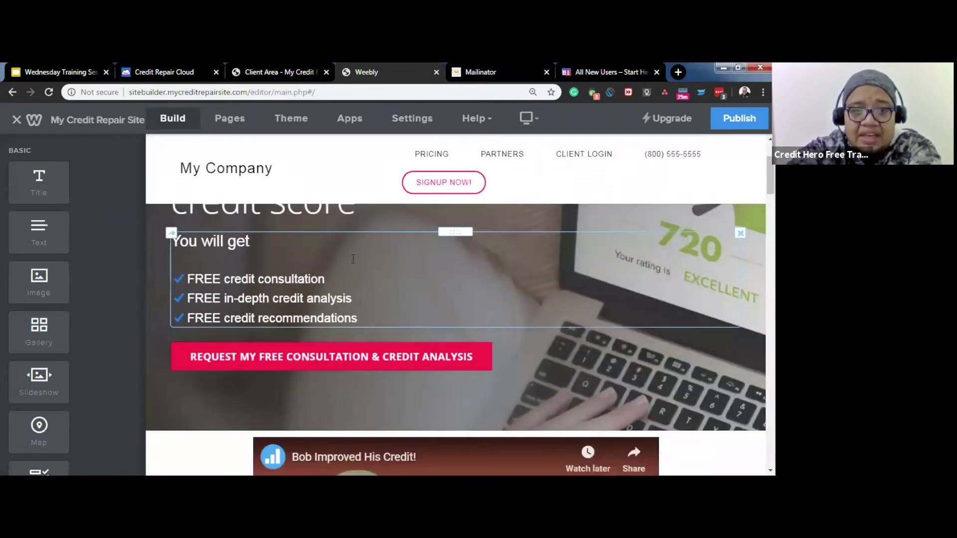
scroll(226, 205, "up", 2)
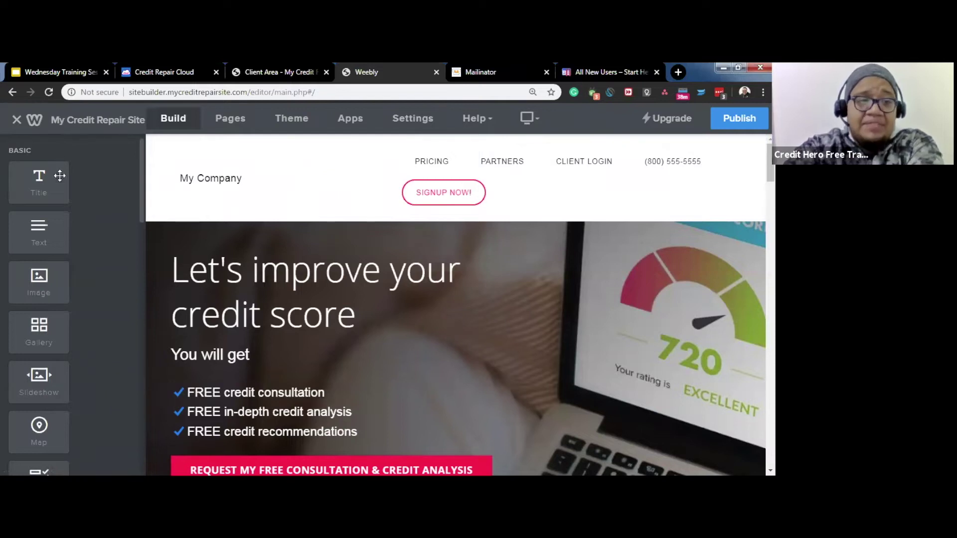
Step: Examine the basic content elements available for building, along with the home page sections down to the editable testimonial text blocks
scroll(46, 210, "down", 3)
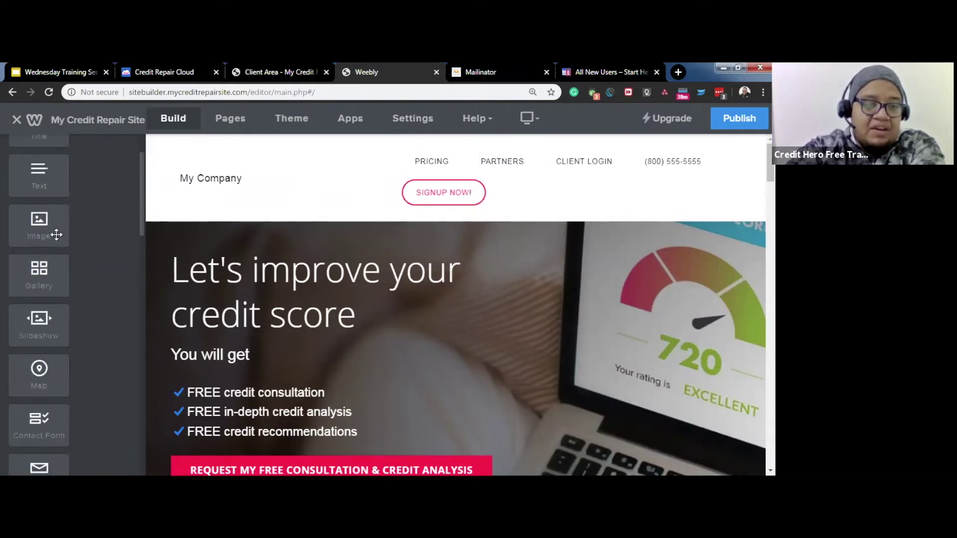
scroll(67, 269, "up", 3)
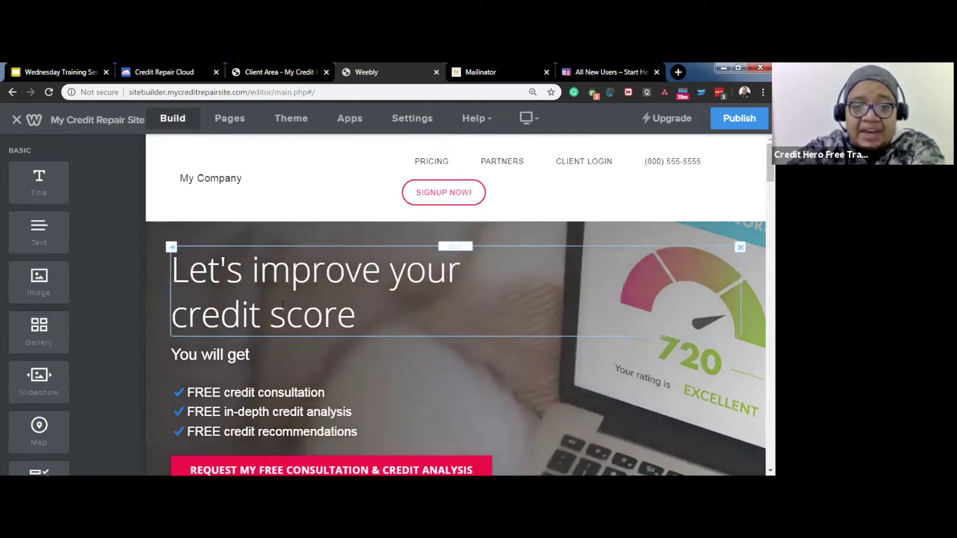
scroll(283, 305, "down", 3)
left_click_drag(25, 199, 412, 286)
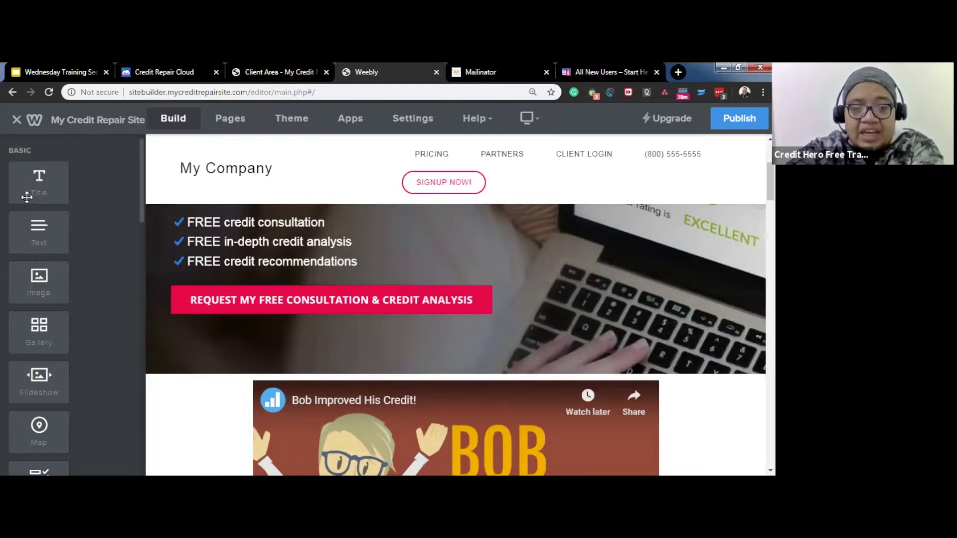
scroll(146, 336, "down", 5)
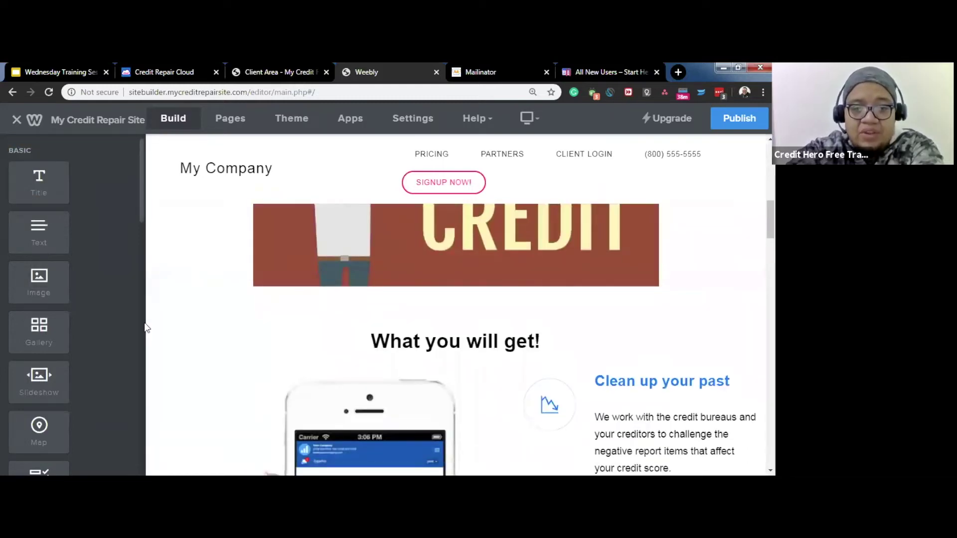
scroll(219, 289, "down", 10)
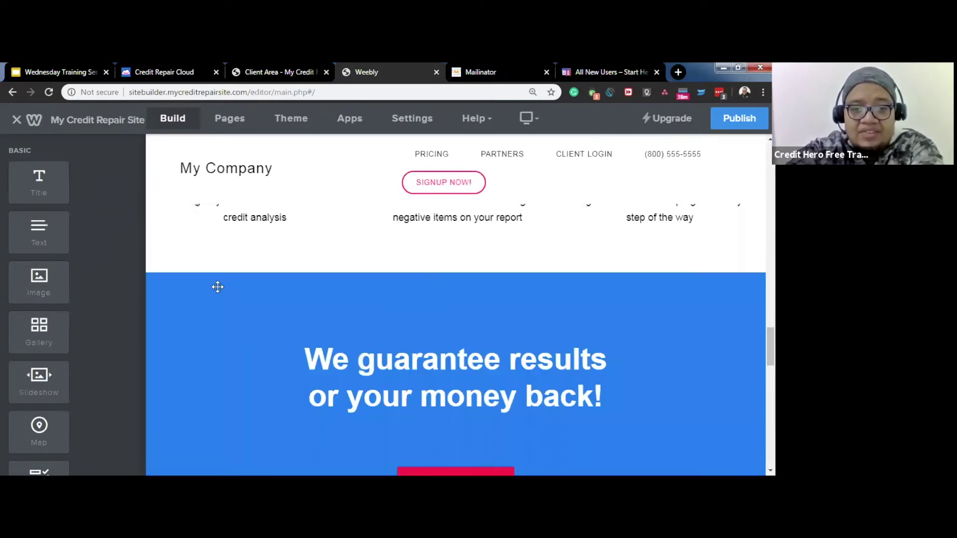
scroll(228, 297, "down", 6)
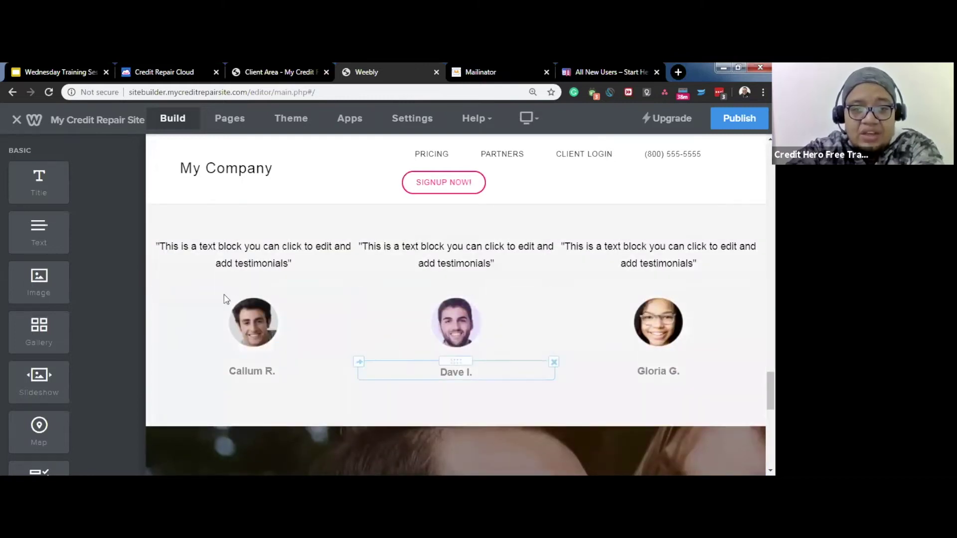
scroll(194, 313, "up", 2)
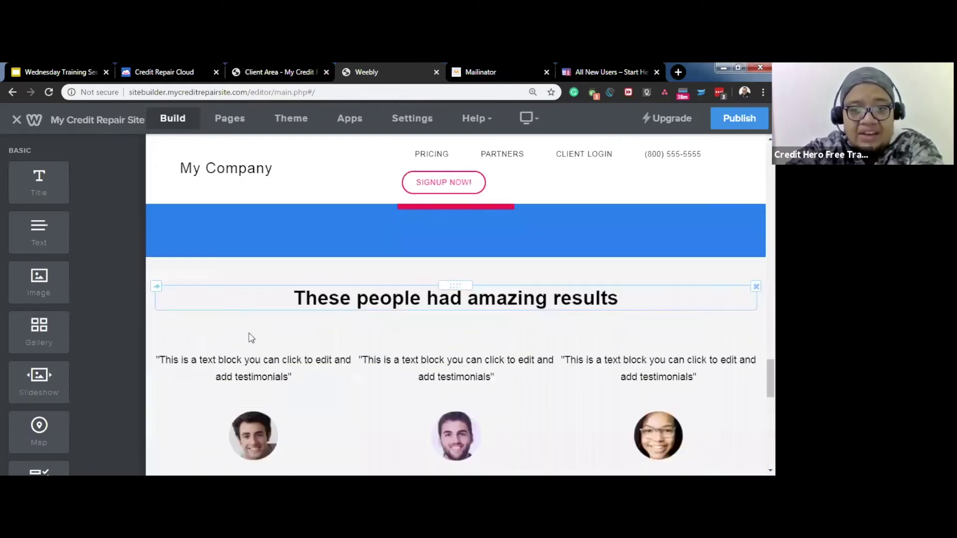
Step: Examine the structure, media and additional building elements available for the page, and return to the home page header
left_click_drag(300, 316, 37, 199)
scroll(48, 304, "down", 6)
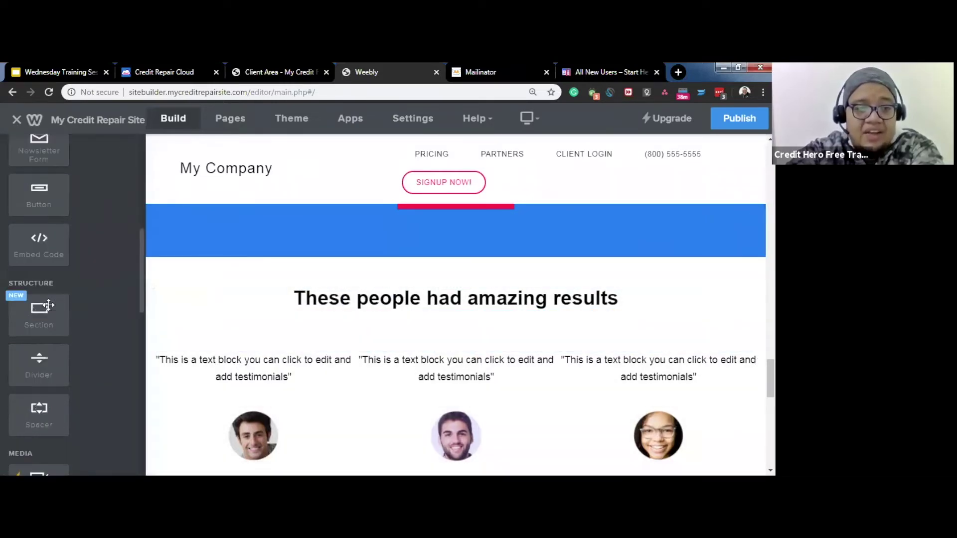
scroll(47, 305, "down", 4)
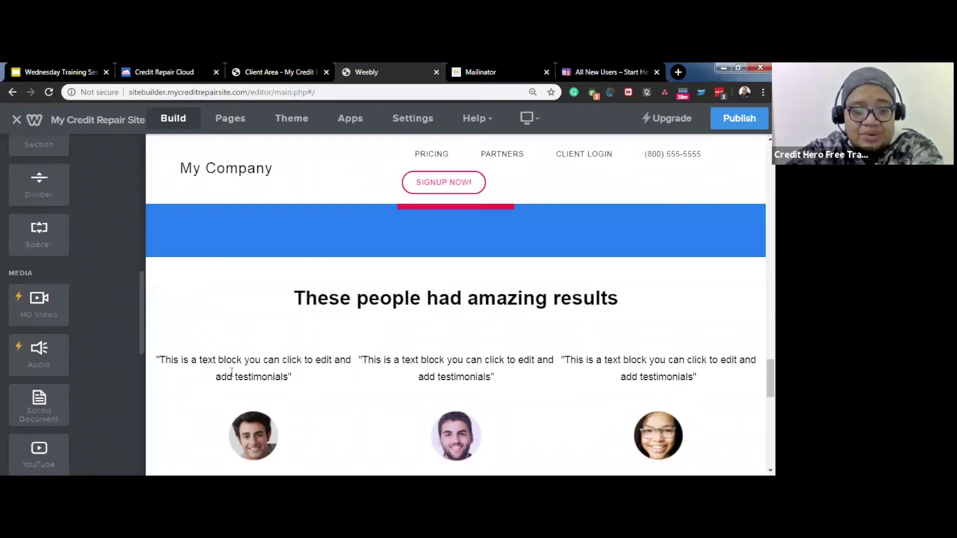
scroll(219, 369, "up", 3)
scroll(204, 364, "up", 5)
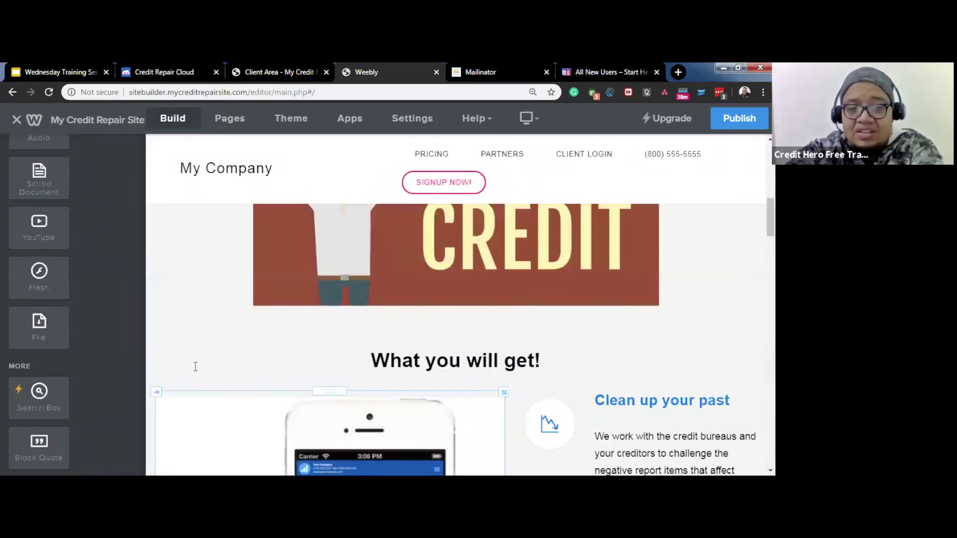
scroll(200, 366, "up", 5)
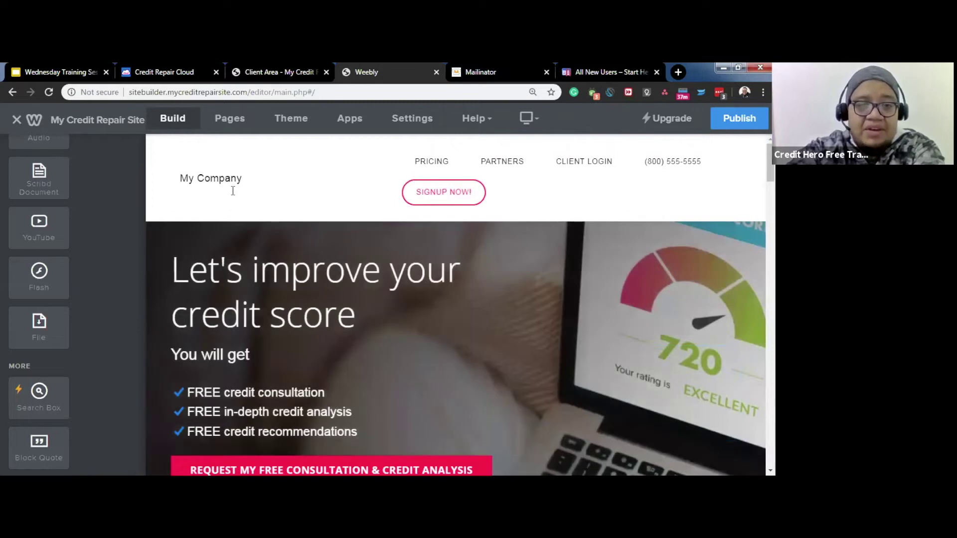
Step: Replace the company name in the home page header with "creditheroesforyou"
left_click(234, 178)
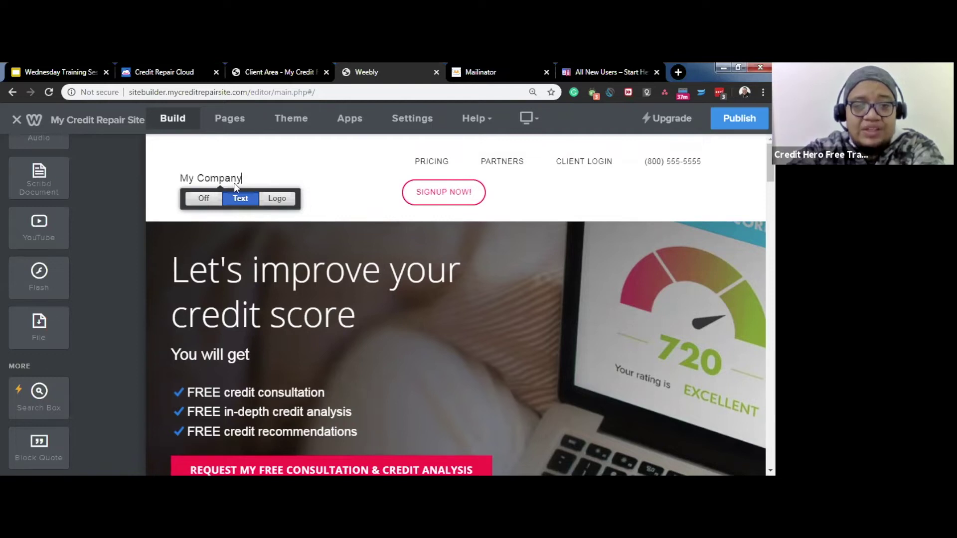
left_click(244, 179)
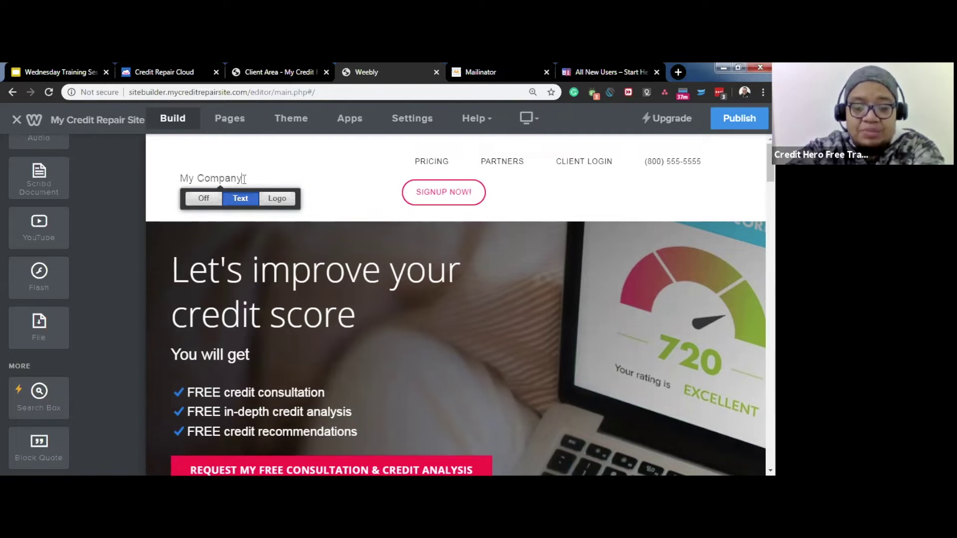
key("BackSpace")
key("BackSpace")
key("BackSpace")
key("BackSpace")
key("BackSpace")
key("BackSpace")
key("BackSpace")
key("BackSpace")
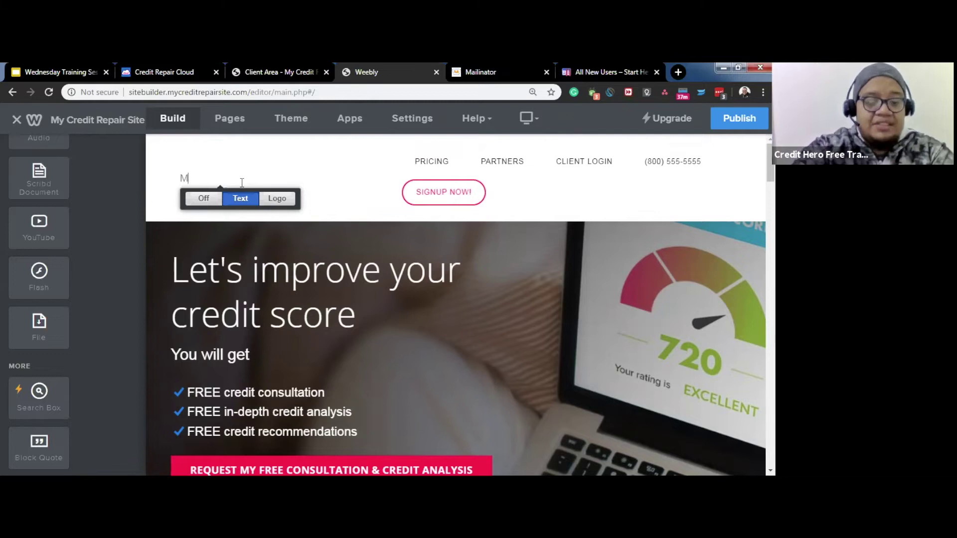
type("creditheroesforyou")
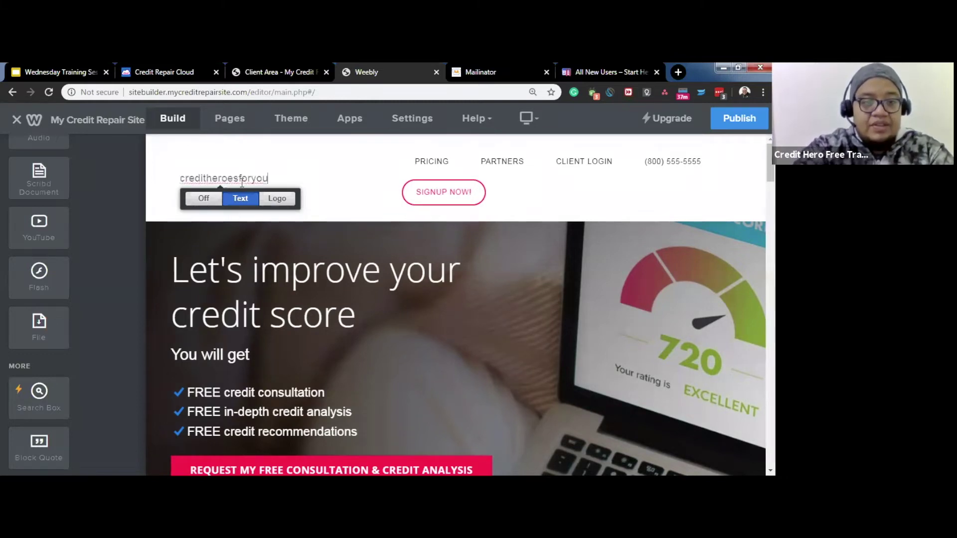
Step: Rewrite the header's company name as separate capitalized words, "Credit Heroes for You"
key("BackSpace")
key("BackSpace")
key("BackSpace")
key("BackSpace")
key("BackSpace")
key("BackSpace")
key("BackSpace")
key("BackSpace")
key("BackSpace")
key("BackSpace")
key("BackSpace")
key("BackSpace")
key("BackSpace")
key("BackSpace")
key("BackSpace")
key("BackSpace")
key("BackSpace")
key("BackSpace")
type("Cre")
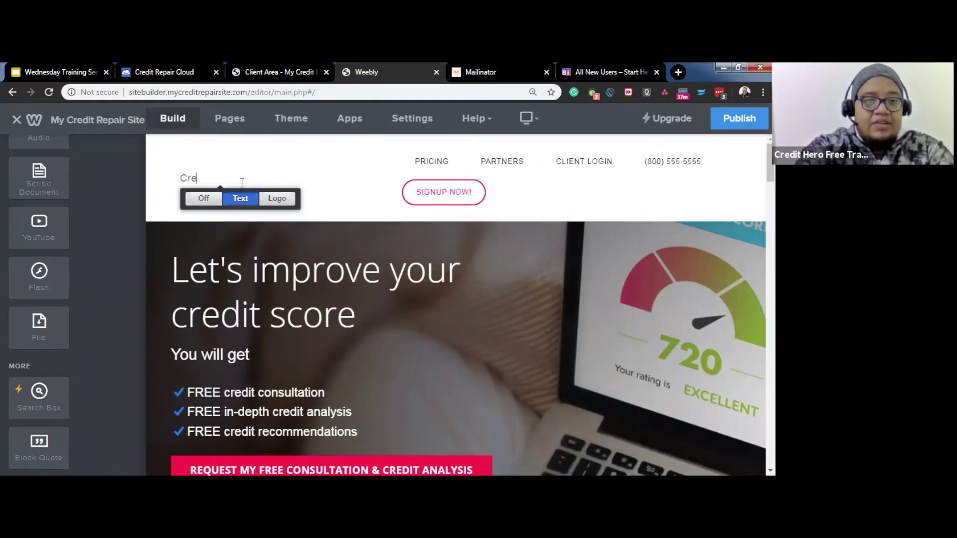
type("dit Heroes for You")
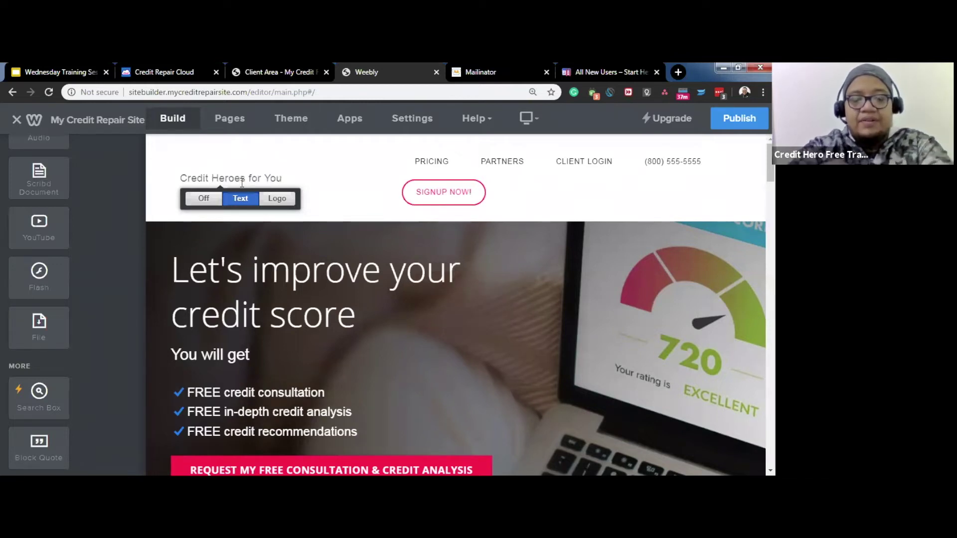
left_click(338, 176)
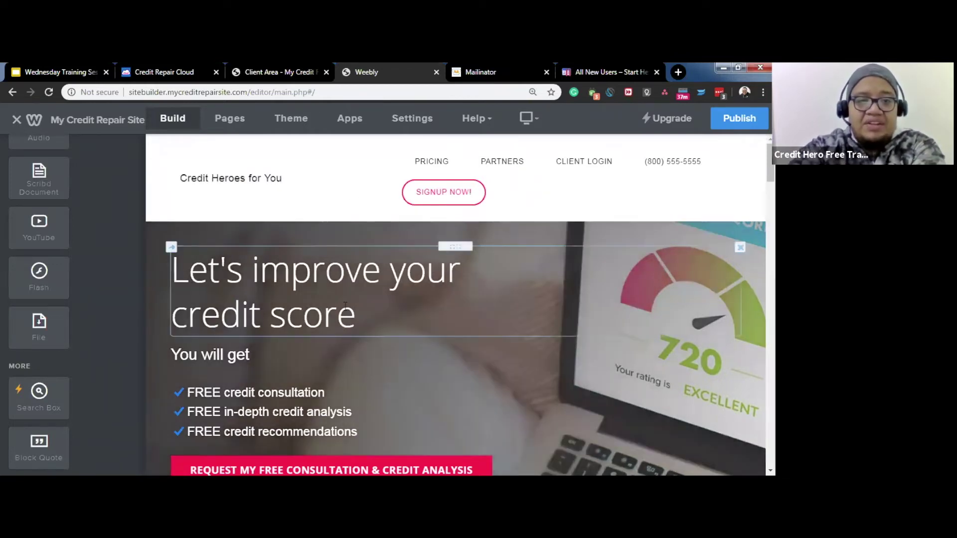
Step: Review the home page from the opening banner through the video to the What you will get section, and return to the header
scroll(345, 305, "down", 5)
scroll(345, 306, "up", 3)
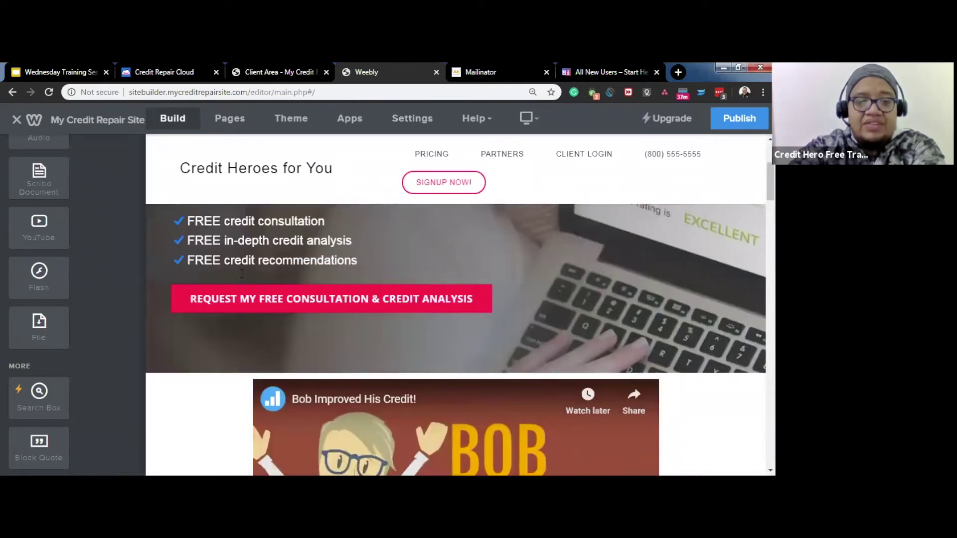
scroll(239, 276, "down", 2)
scroll(237, 278, "down", 5)
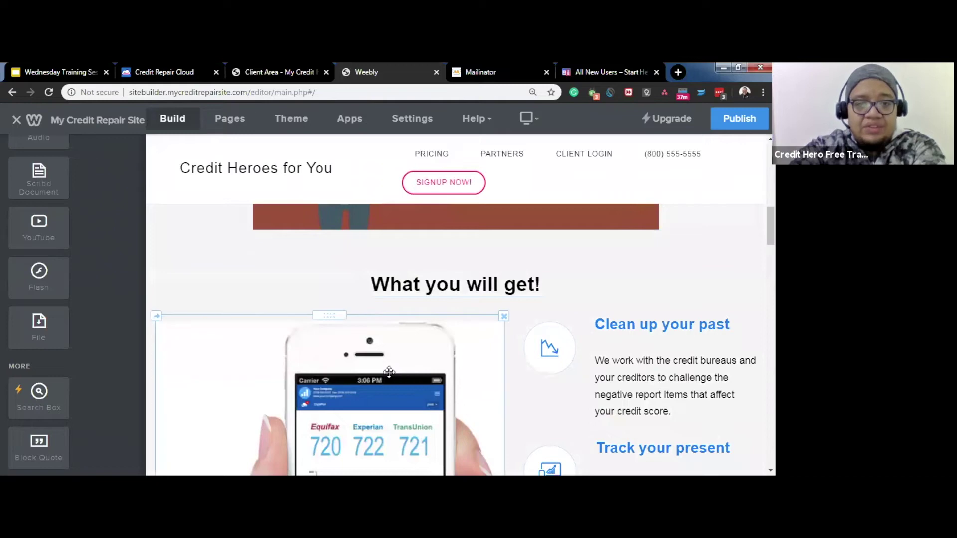
scroll(386, 374, "up", 1)
scroll(383, 376, "down", 6)
scroll(354, 368, "up", 6)
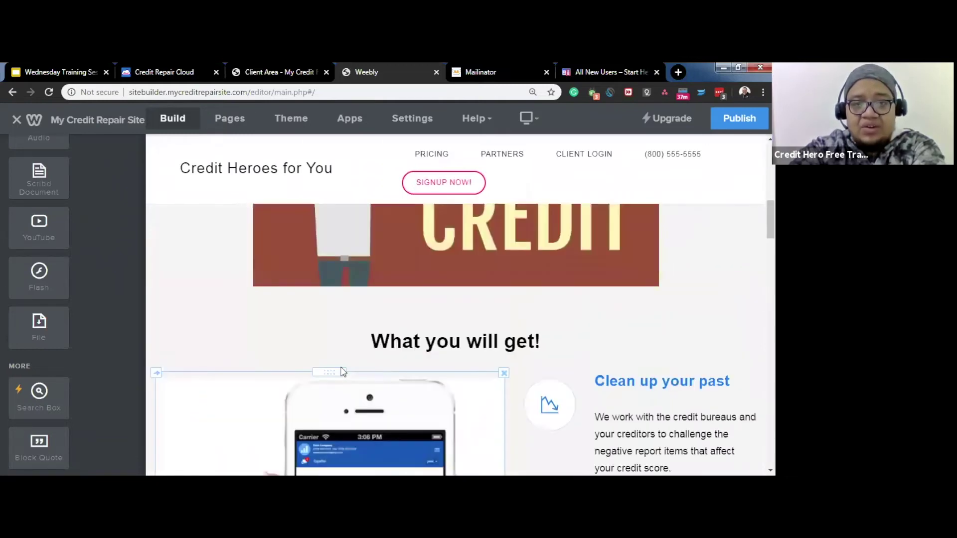
scroll(343, 371, "up", 5)
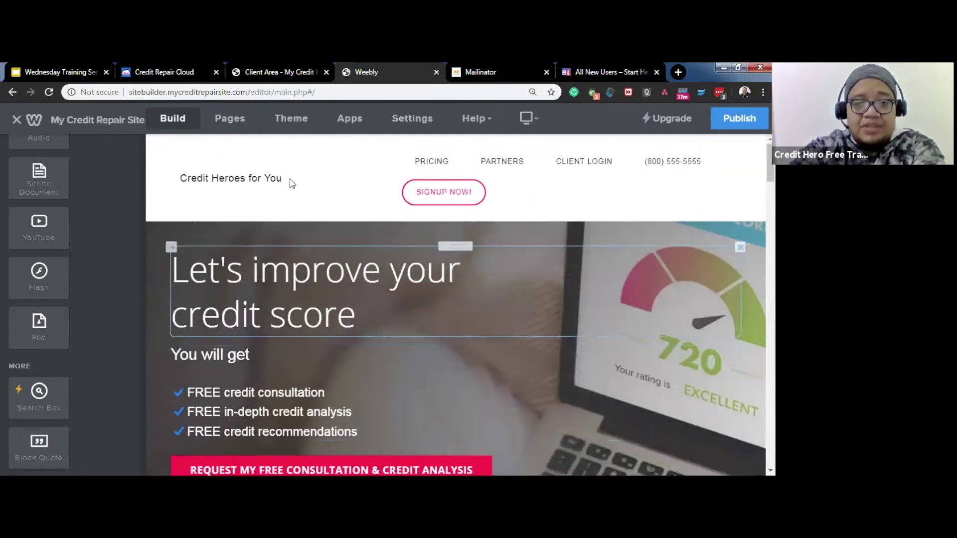
Step: Switch the header's company name from text to a logo, and delete the placeholder logo
mouse_move(292, 182)
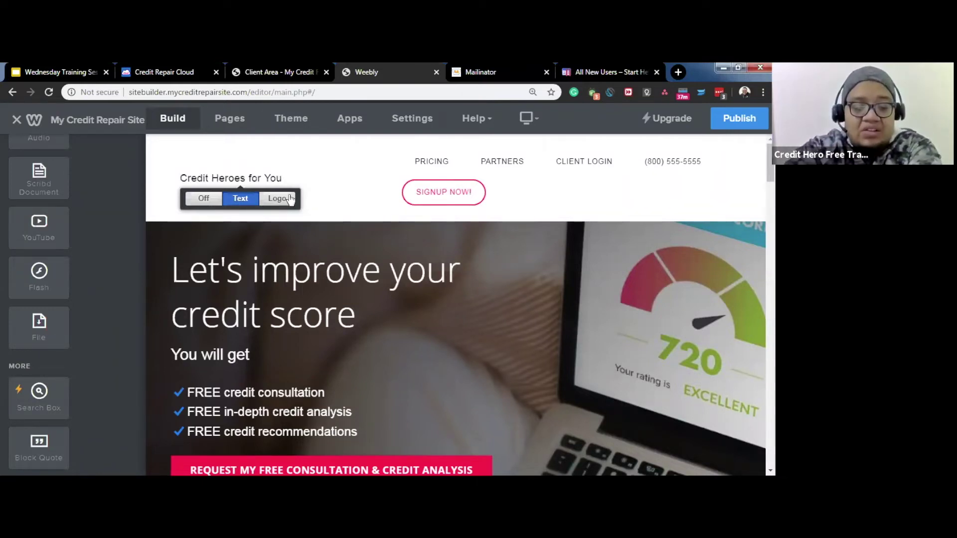
left_click(278, 199)
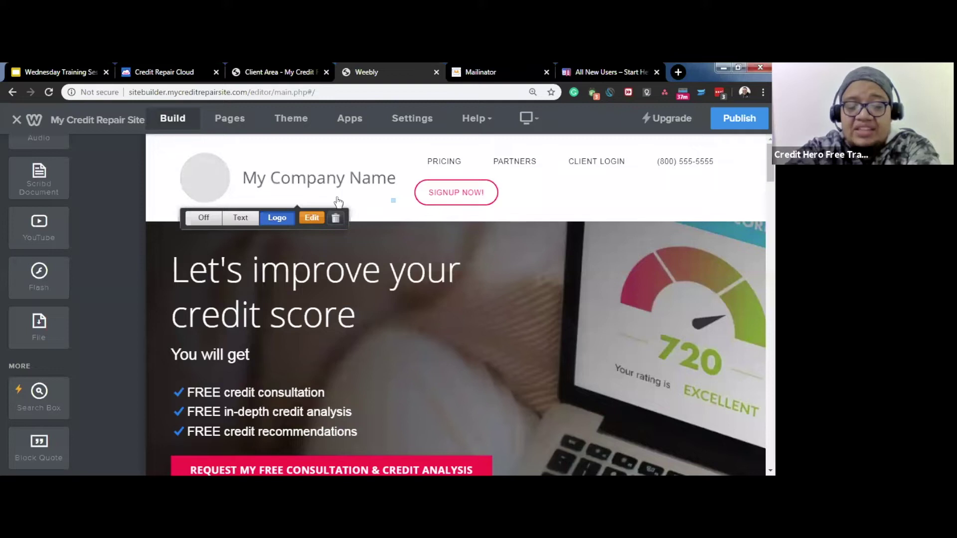
mouse_move(374, 201)
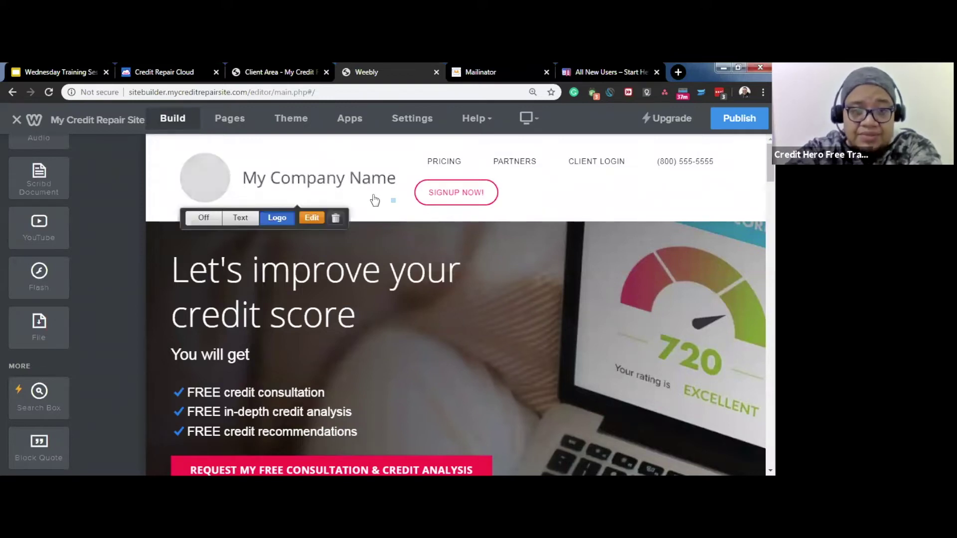
left_click(336, 220)
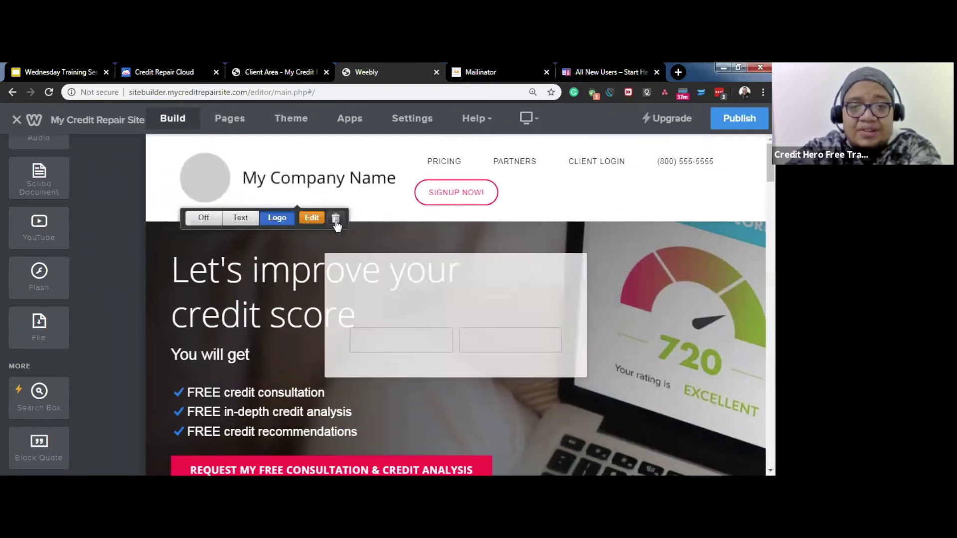
left_click(500, 332)
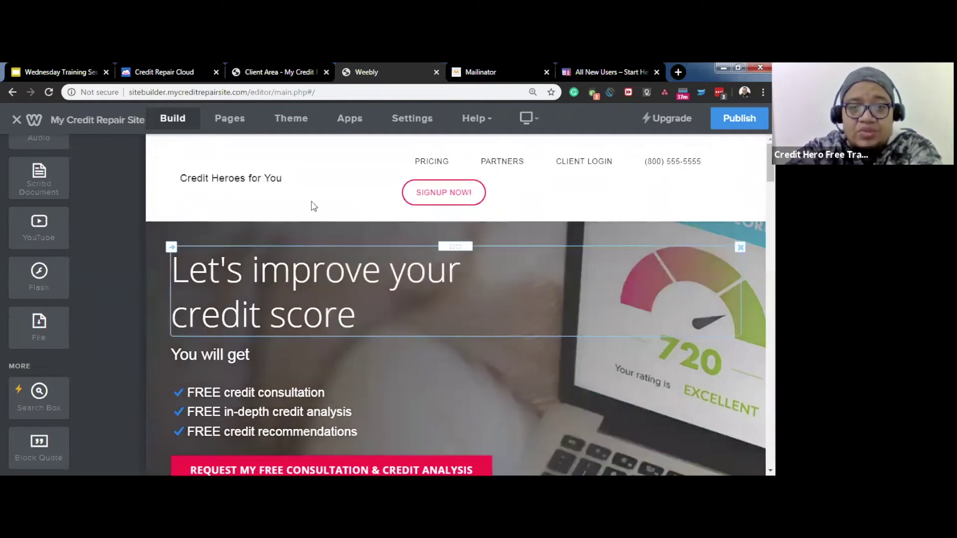
Step: Open the image upload options for the header logo, and close them without choosing an image
mouse_move(249, 179)
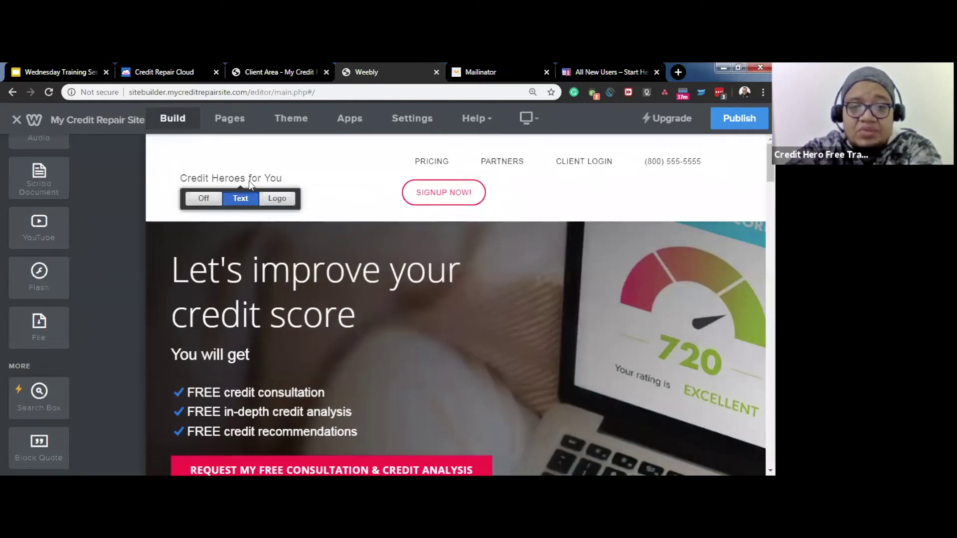
left_click(275, 199)
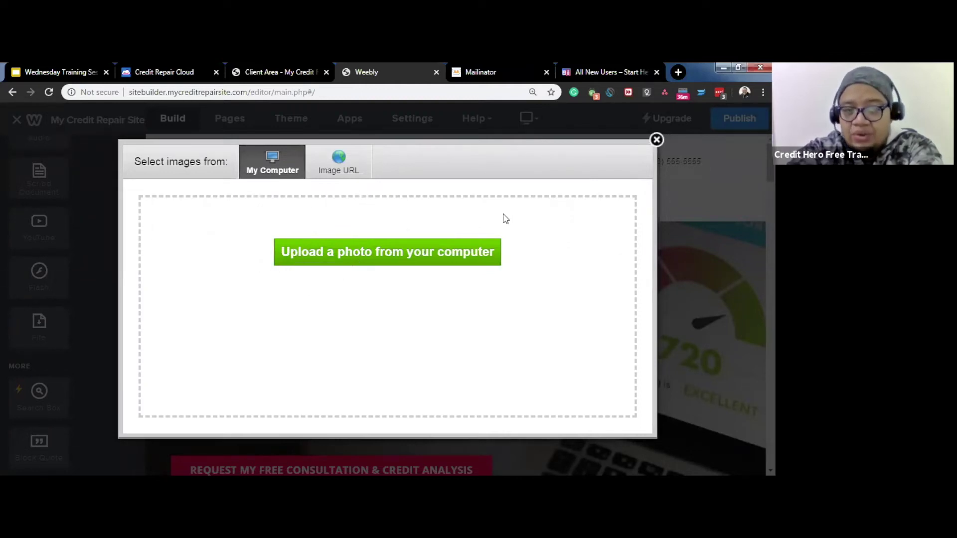
left_click(656, 140)
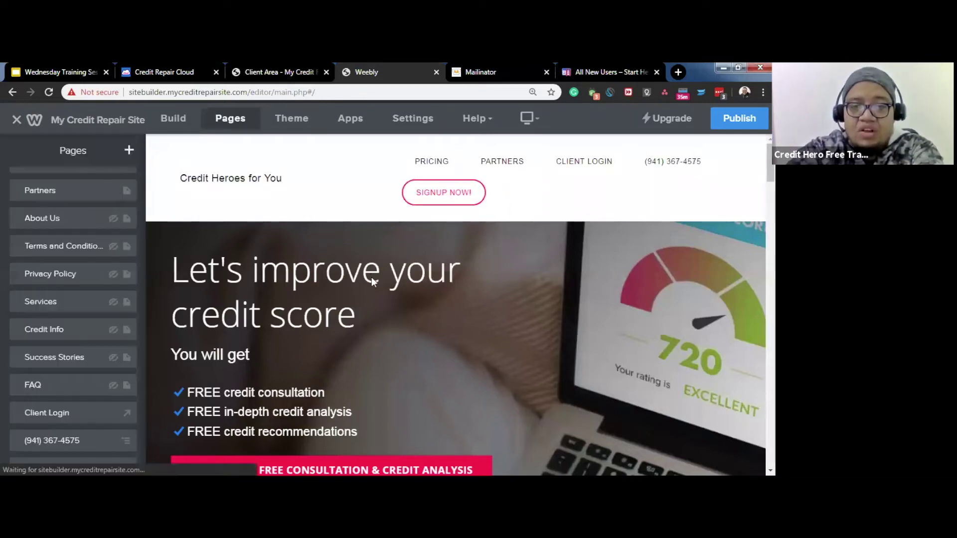
Step: Replace the company name above the address in the home page footer with "Credit Heroes for You"
scroll(372, 278, "down", 10)
scroll(372, 281, "down", 10)
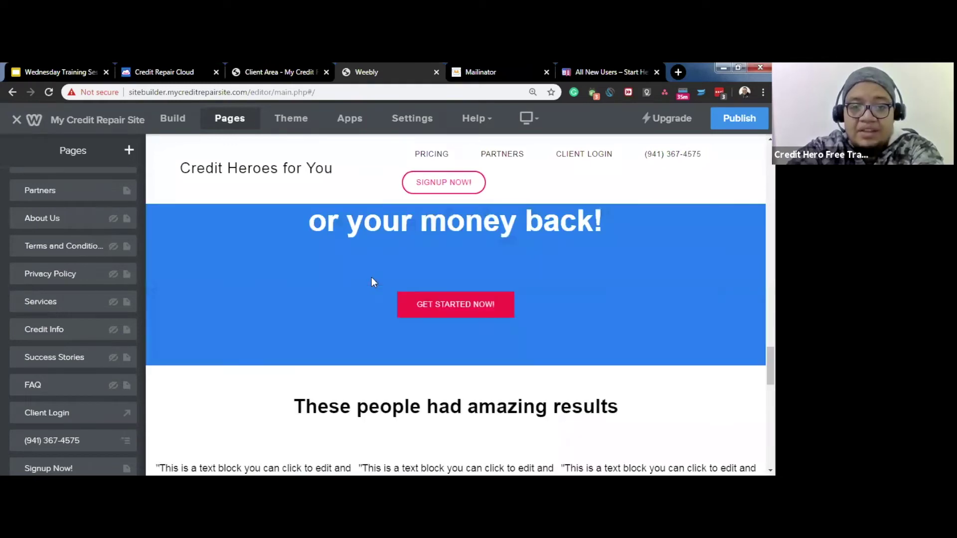
scroll(369, 281, "down", 5)
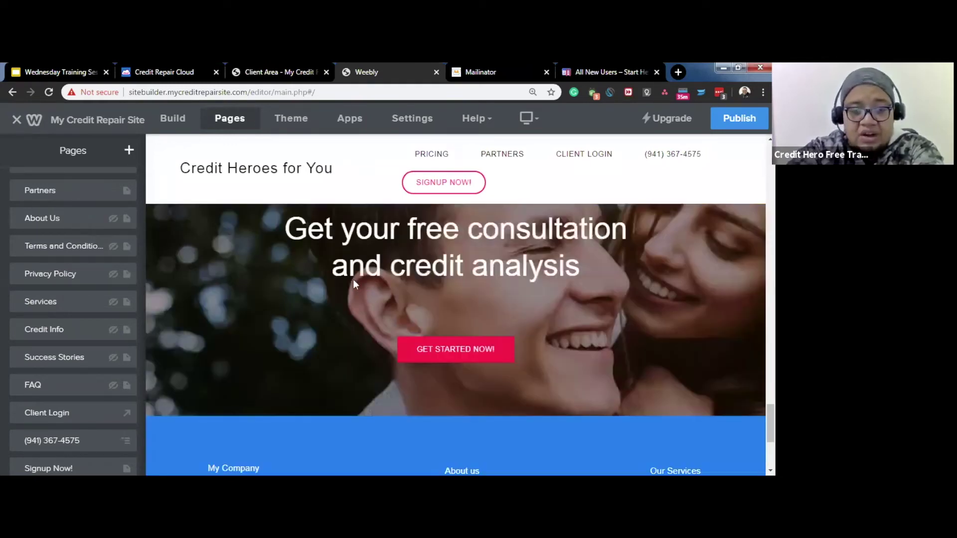
scroll(353, 283, "down", 5)
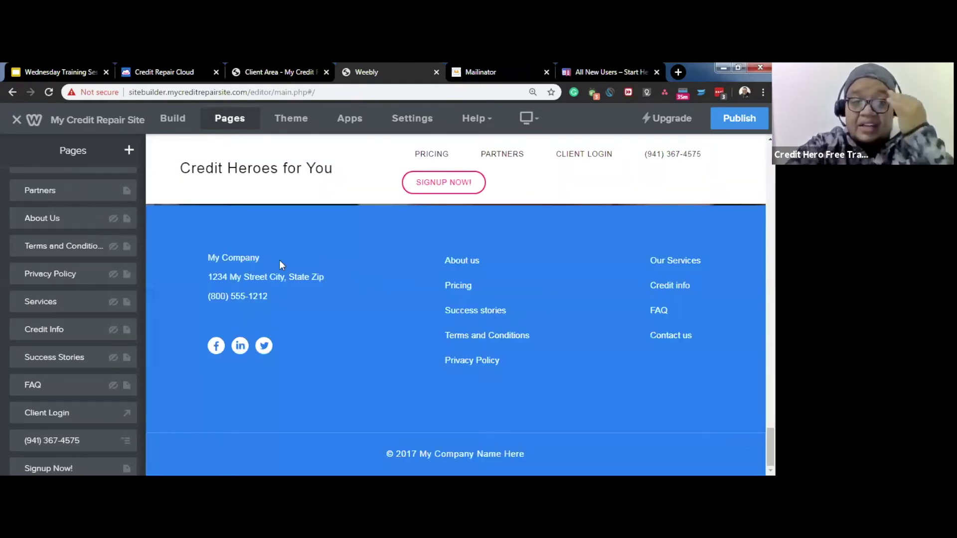
left_click(178, 122)
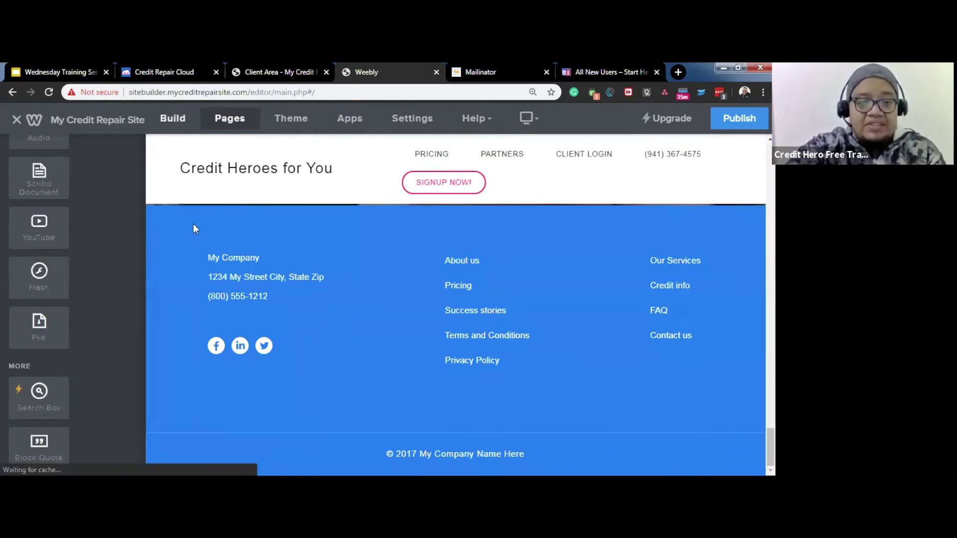
left_click(262, 259)
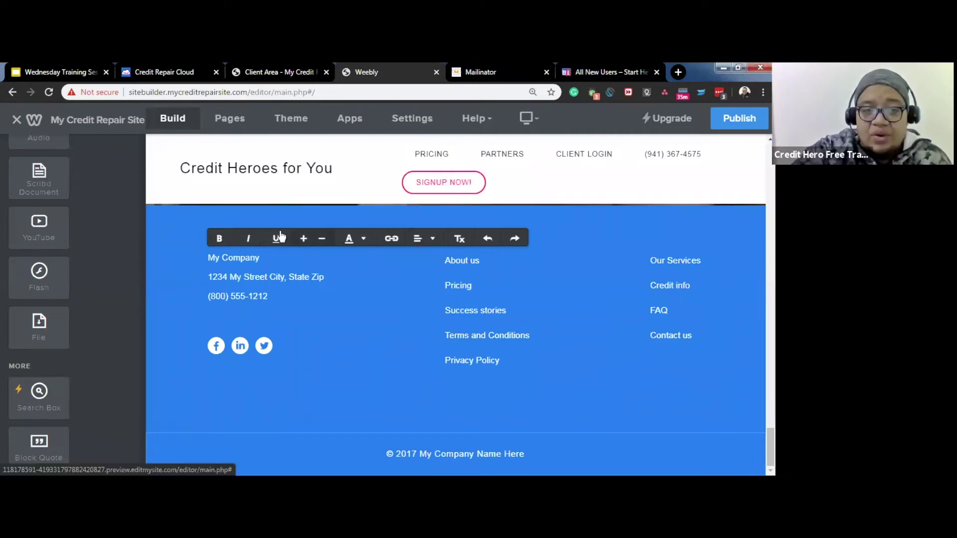
left_click(261, 258)
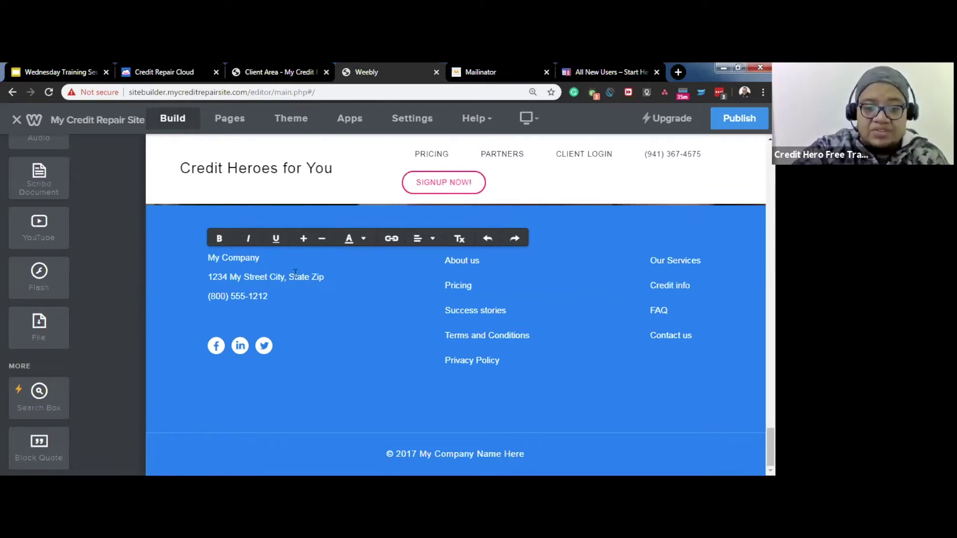
key("BackSpace")
key("BackSpace")
key("BackSpace")
key("BackSpace")
key("BackSpace")
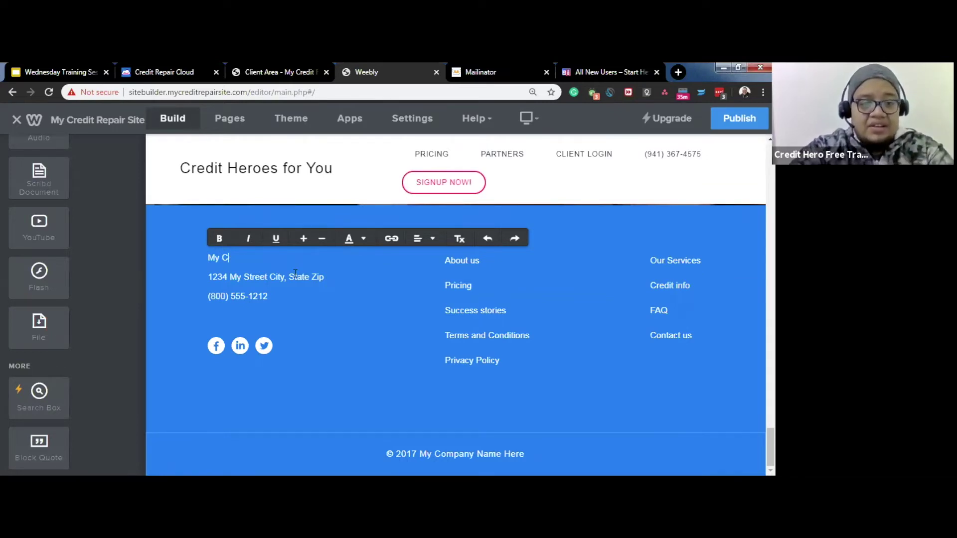
key("BackSpace")
key("BackSpace")
key("BackSpace")
key("BackSpace")
type("Credit ")
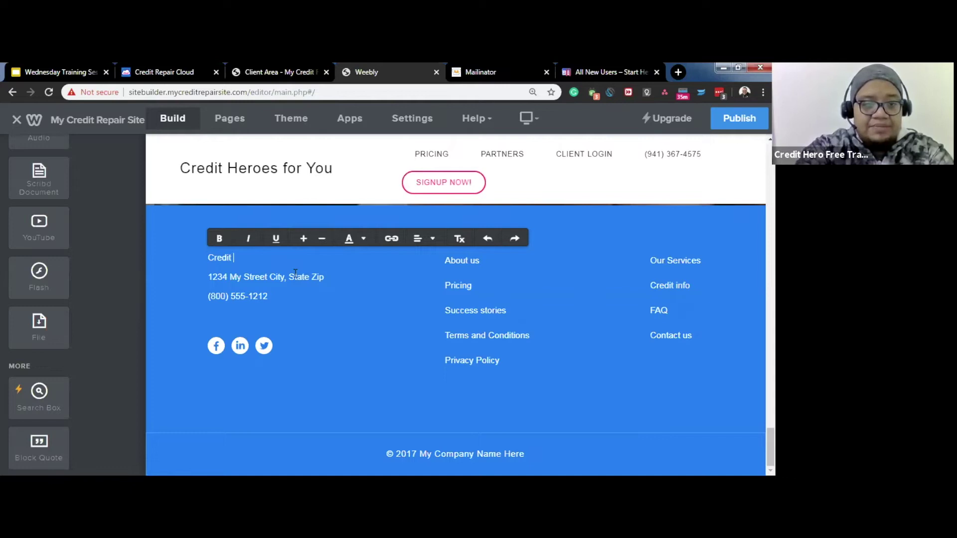
type("Heroe")
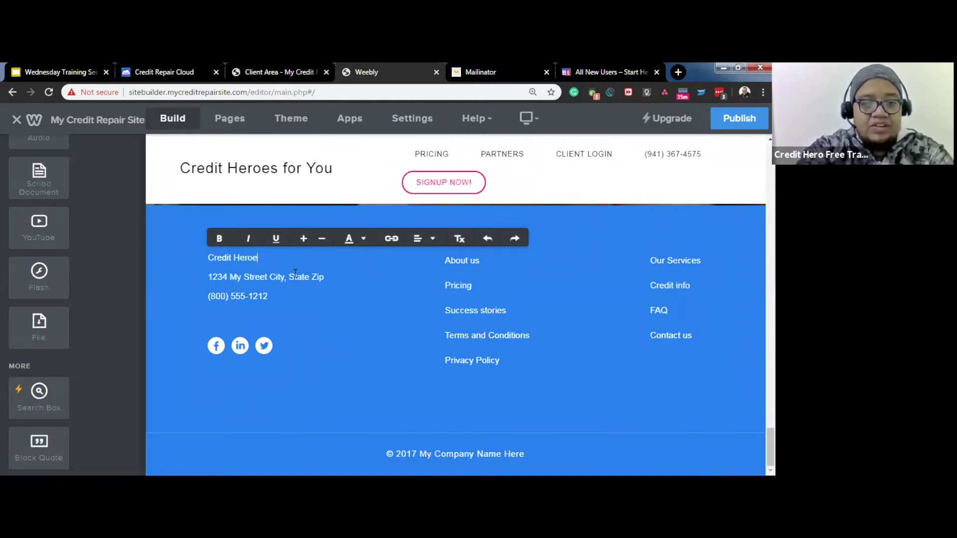
type("s for ")
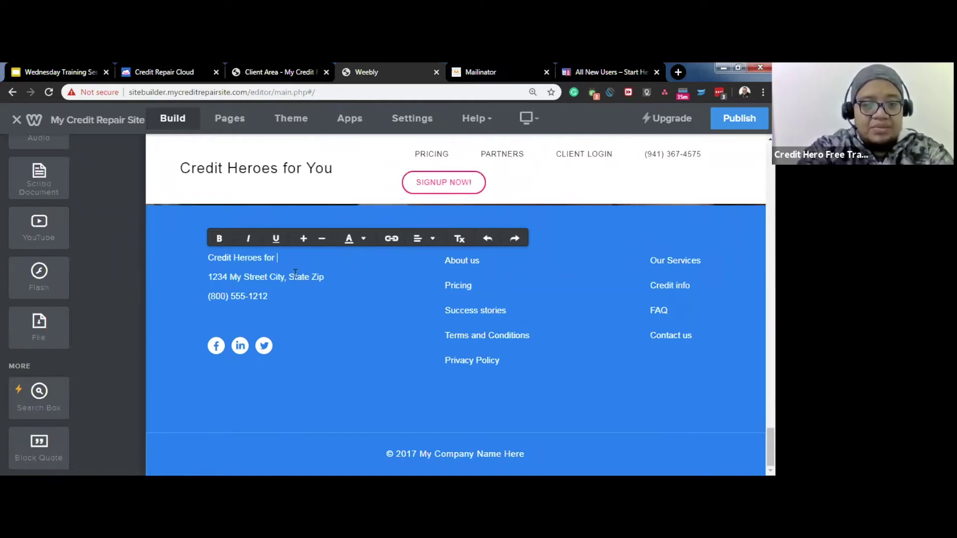
type("You")
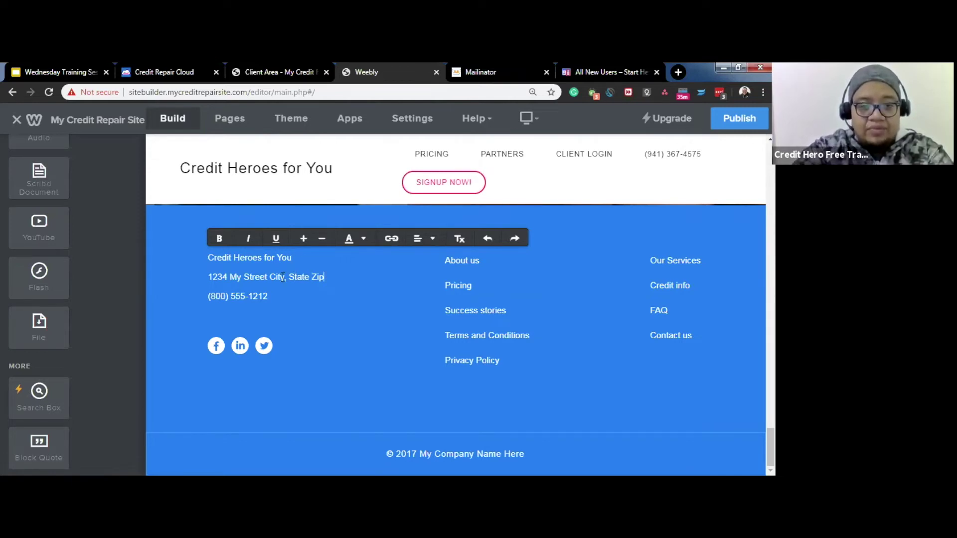
Step: Replace the placeholder street address and phone number in the home page footer with the company's address and phone number
key("BackSpace")
key("BackSpace")
key("BackSpace")
key("BackSpace")
key("BackSpace")
key("BackSpace")
key("BackSpace")
key("BackSpace")
key("BackSpace")
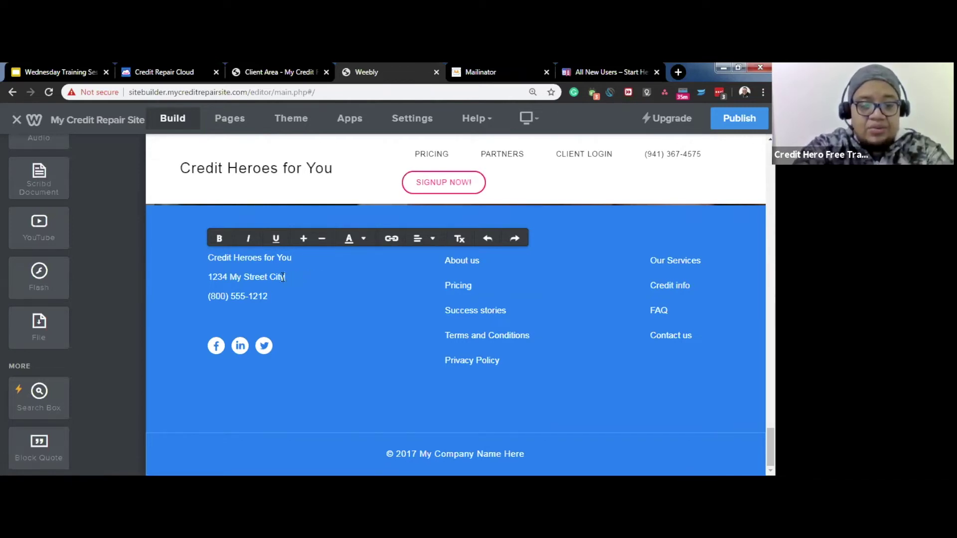
key("BackSpace")
key("BackSpace")
key("BackSpace")
key("BackSpace")
key("BackSpace")
key("BackSpace")
key("BackSpace")
key("BackSpace")
key("BackSpace")
key("BackSpace")
key("BackSpace")
key("BackSpace")
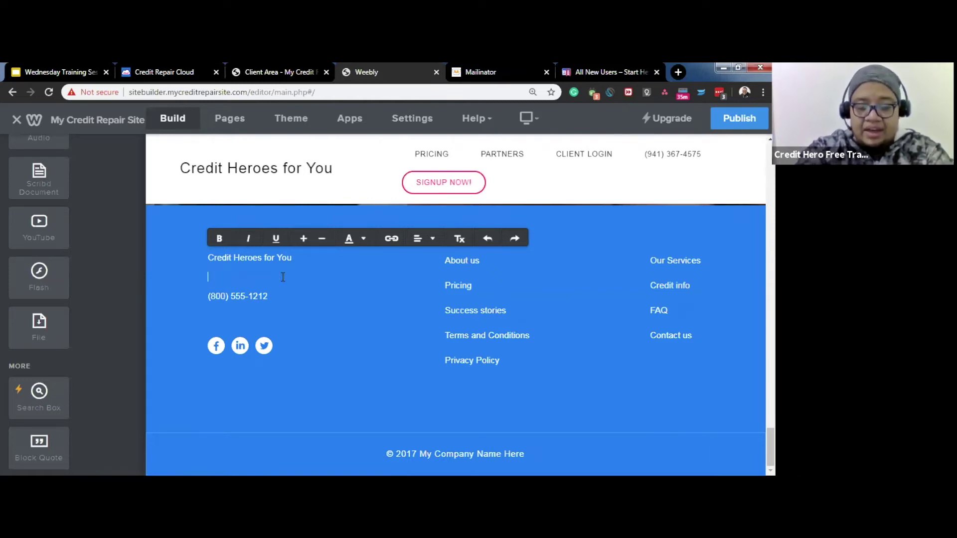
type("9875 Fruitv")
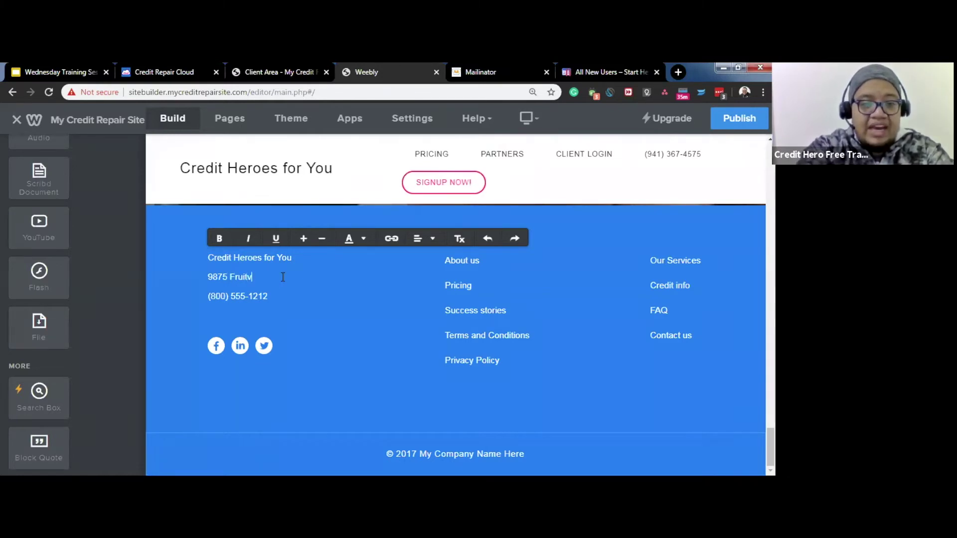
type("ille Rd., S")
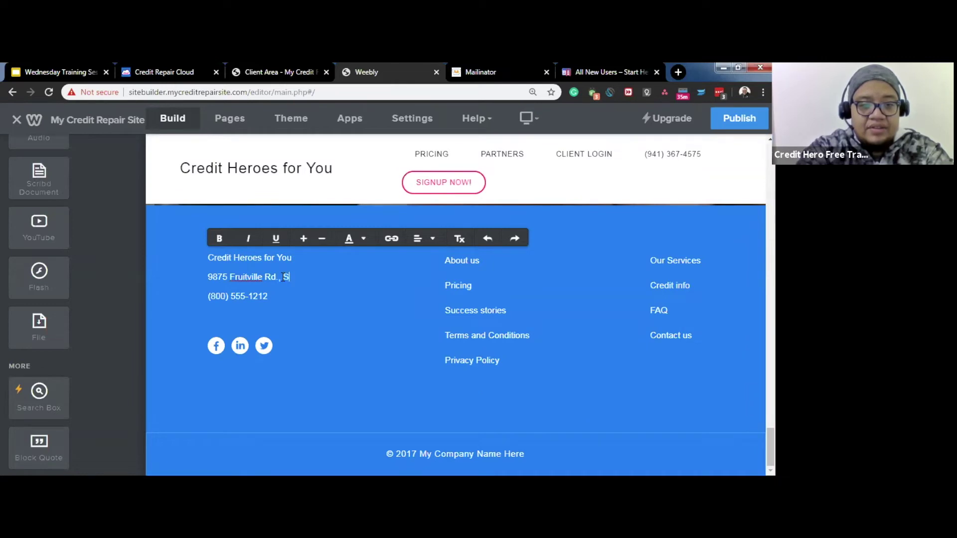
type("arasota, FL")
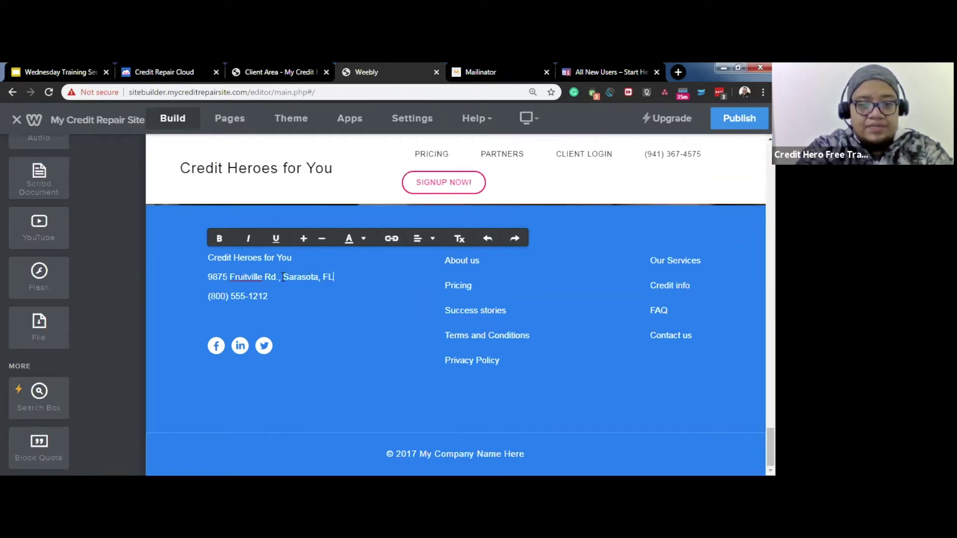
type(" 34232")
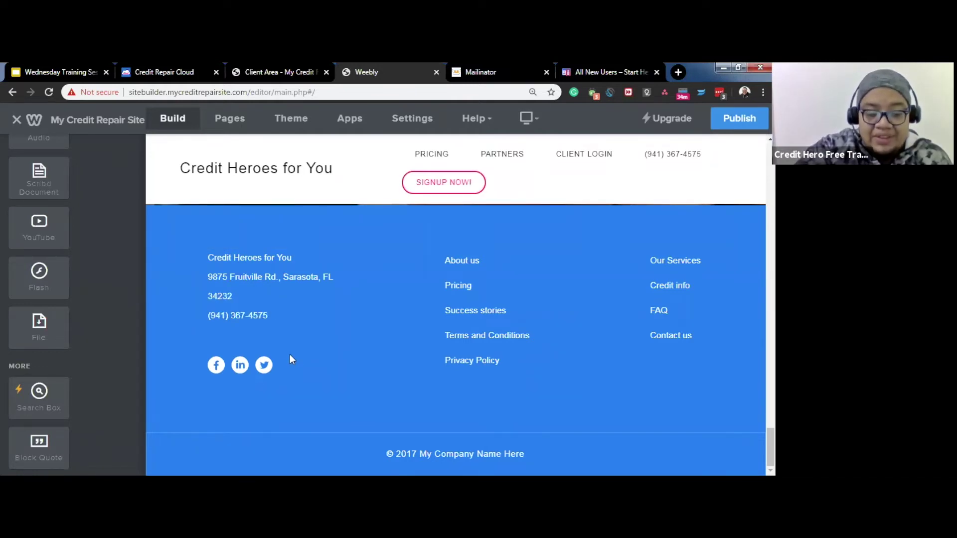
Step: Open the link settings of the footer's Facebook icon, and close them without changing the URL
mouse_move(211, 370)
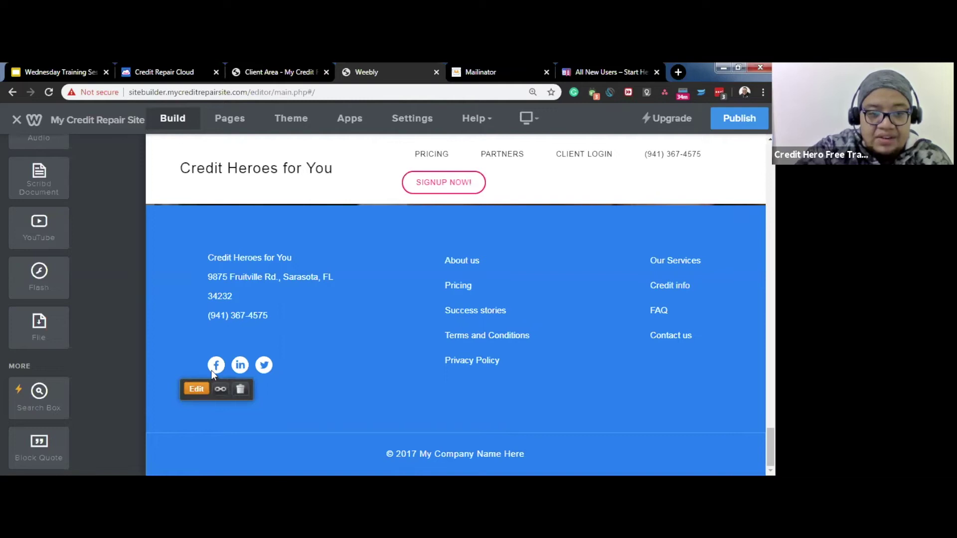
mouse_move(265, 371)
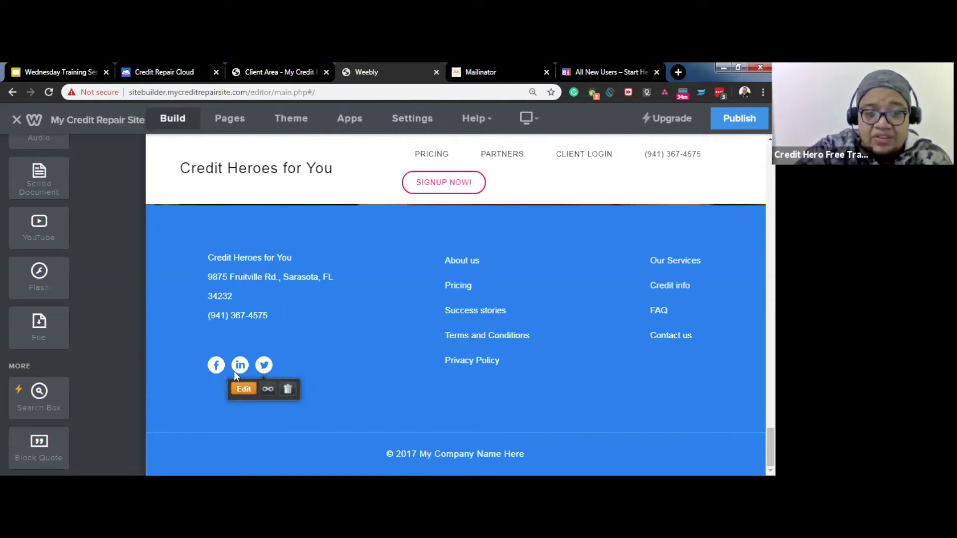
left_click(223, 396)
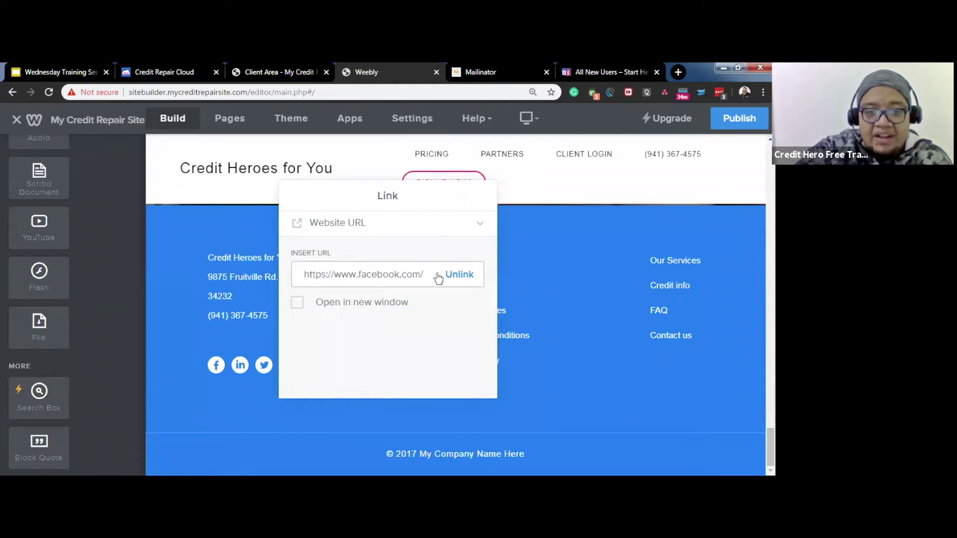
left_click(211, 410)
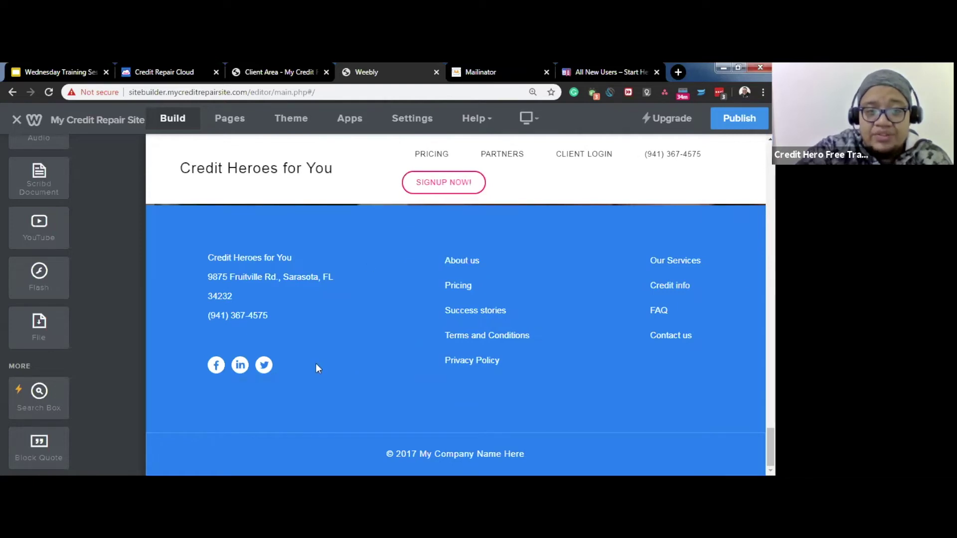
scroll(103, 370, "down", 3)
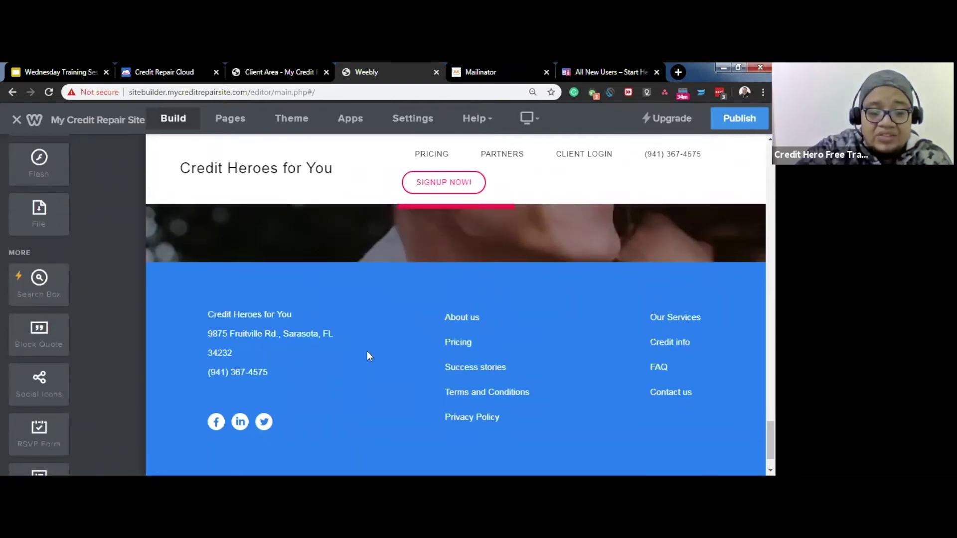
scroll(367, 356, "down", 1)
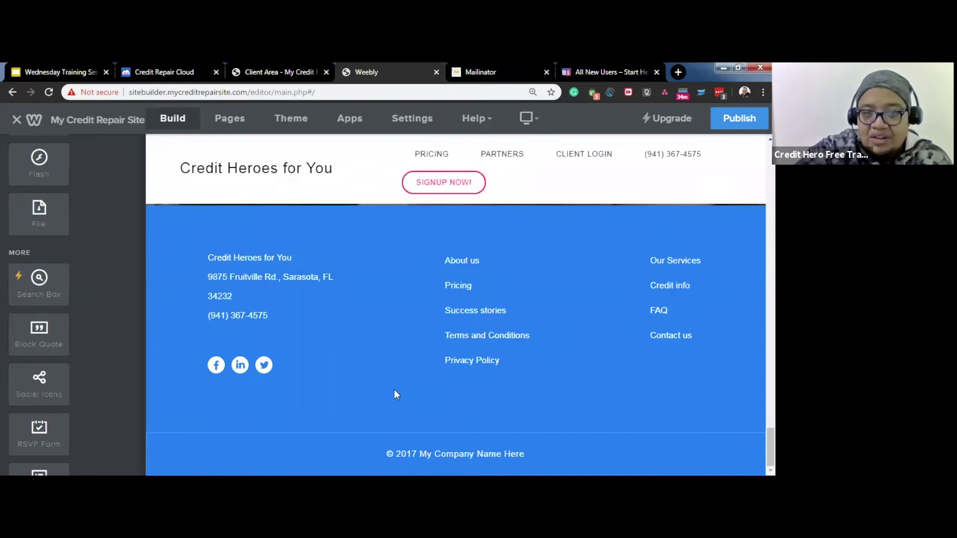
scroll(394, 394, "up", 2)
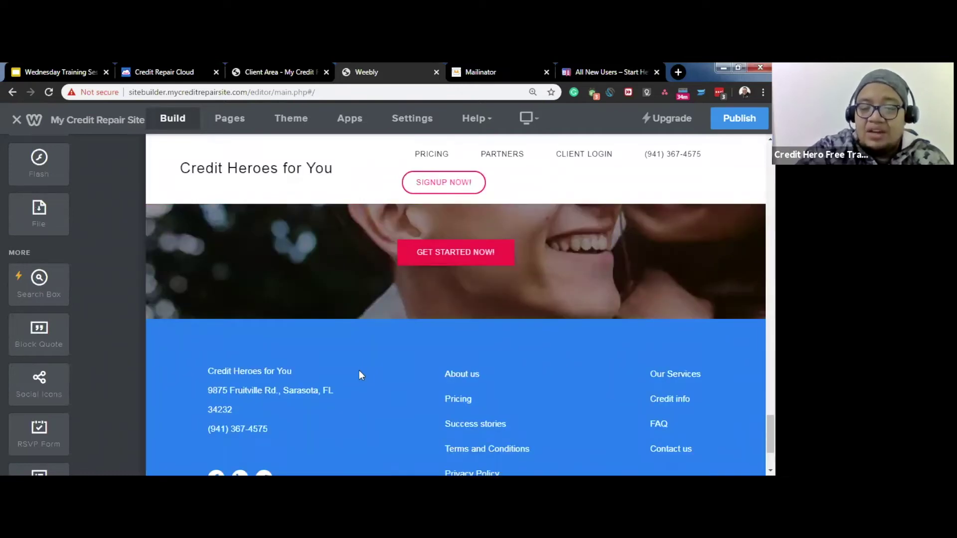
scroll(357, 397, "down", 2)
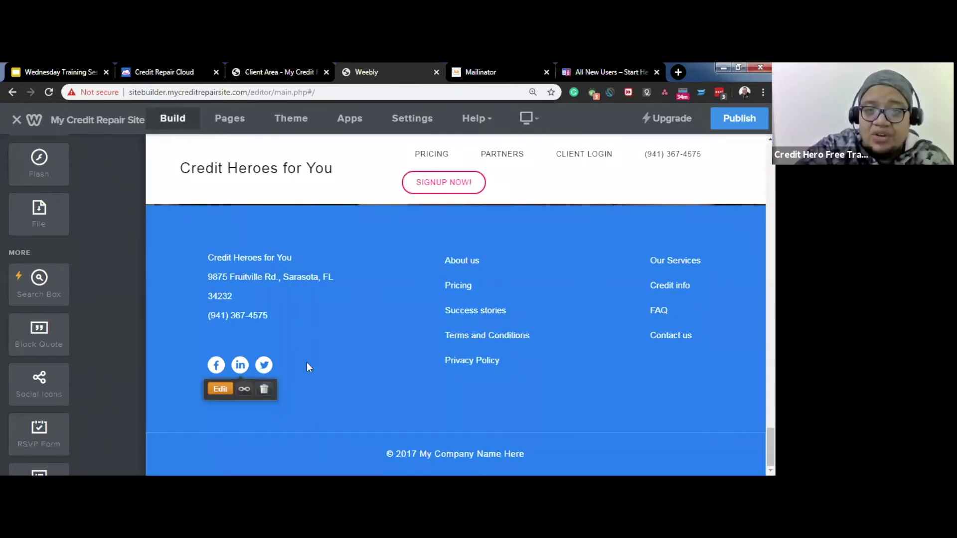
mouse_move(222, 369)
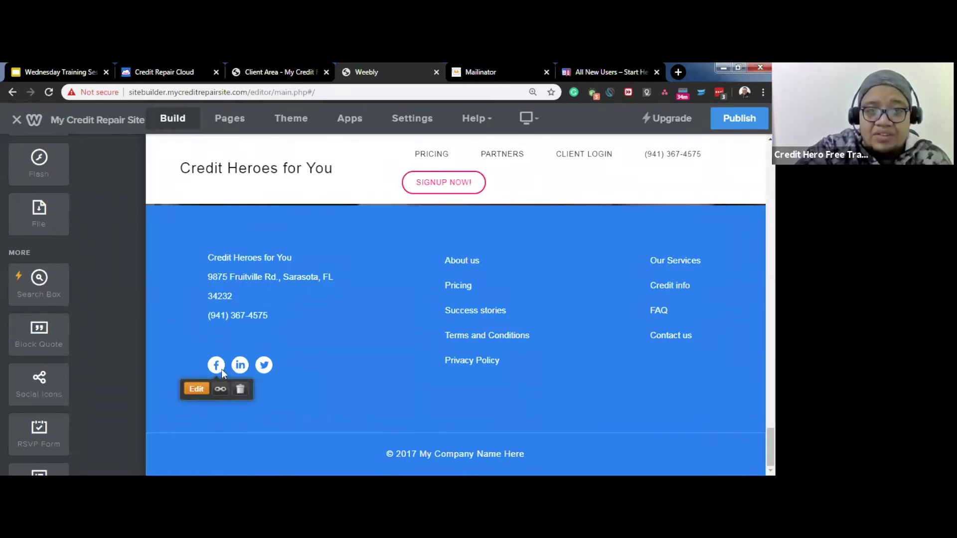
Step: Change the copyright line at the end of the home page footer to "© 2013 Credit Heroes for You"
left_click(520, 454)
key("BackSpace")
key("BackSpace")
key("BackSpace")
key("BackSpace")
key("BackSpace")
key("BackSpace")
key("BackSpace")
key("BackSpace")
key("BackSpace")
key("BackSpace")
key("BackSpace")
key("BackSpace")
key("BackSpace")
key("BackSpace")
key("BackSpace")
key("BackSpace")
key("BackSpace")
key("BackSpace")
key("BackSpace")
key("BackSpace")
key("BackSpace")
key("BackSpace")
type("3 Cr")
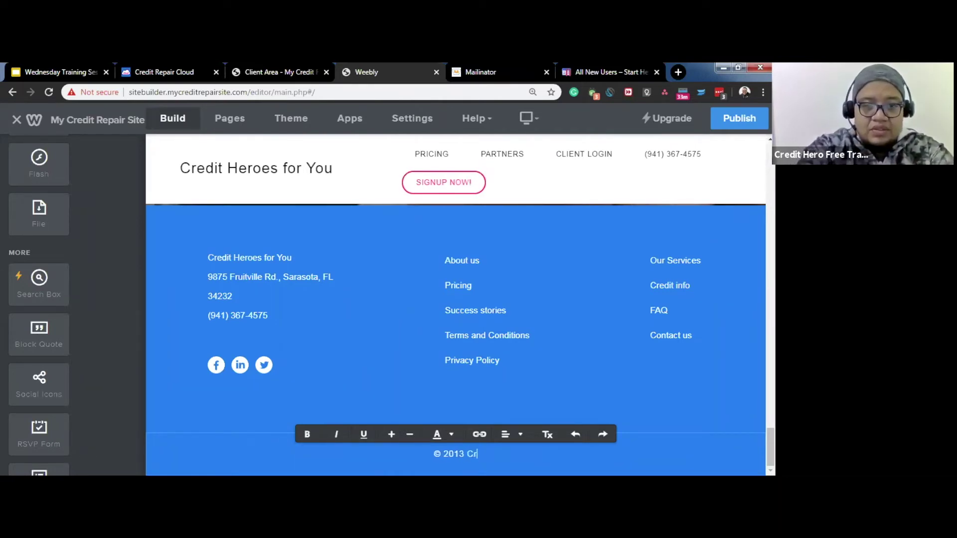
type("edit Heroes for You")
left_click(532, 244)
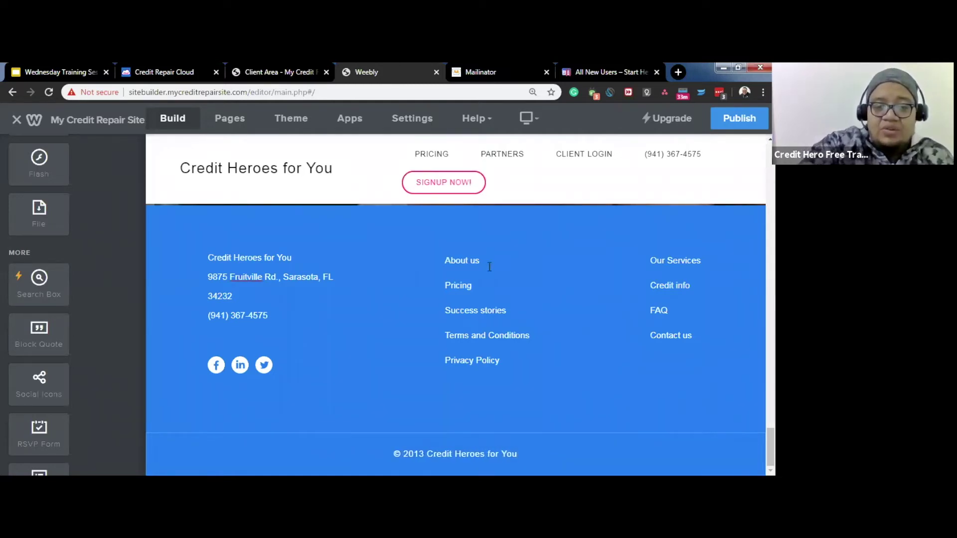
Step: Review the home page up to its header, and return to the Terms and Conditions link in the footer
scroll(545, 336, "up", 15)
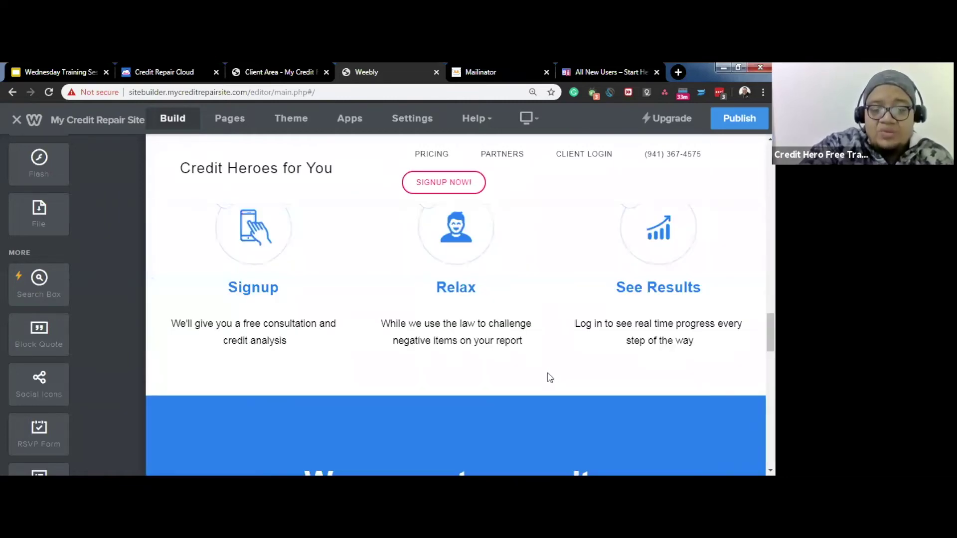
scroll(523, 371, "up", 8)
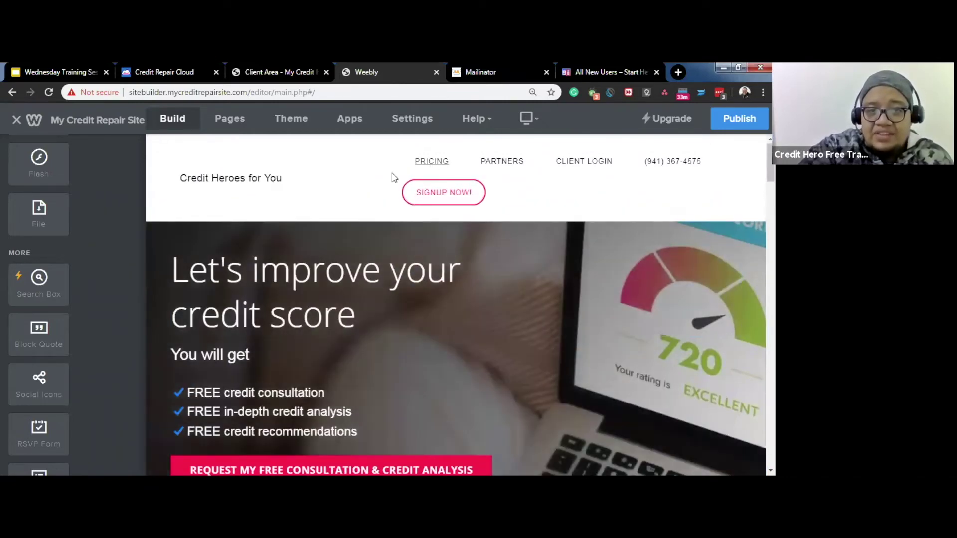
scroll(545, 238, "down", 20)
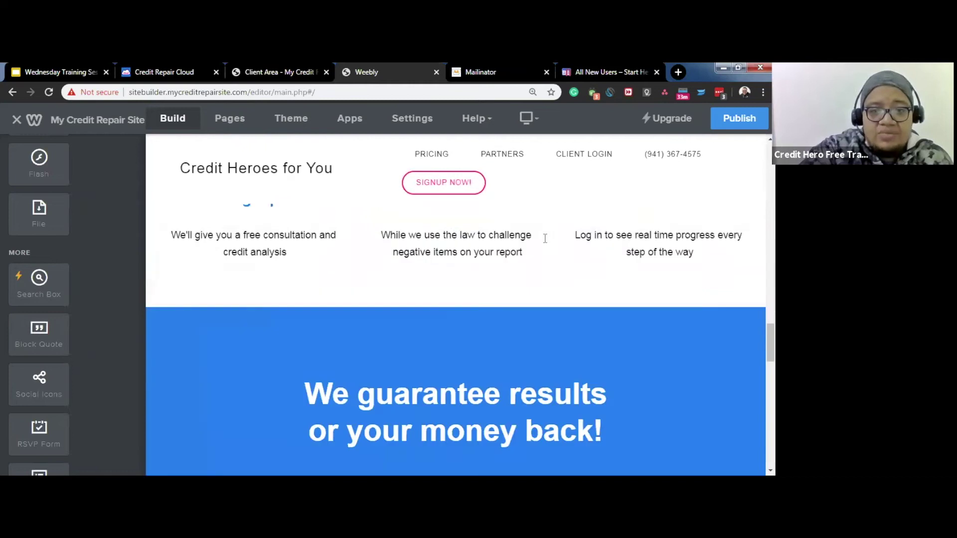
scroll(545, 239, "down", 1)
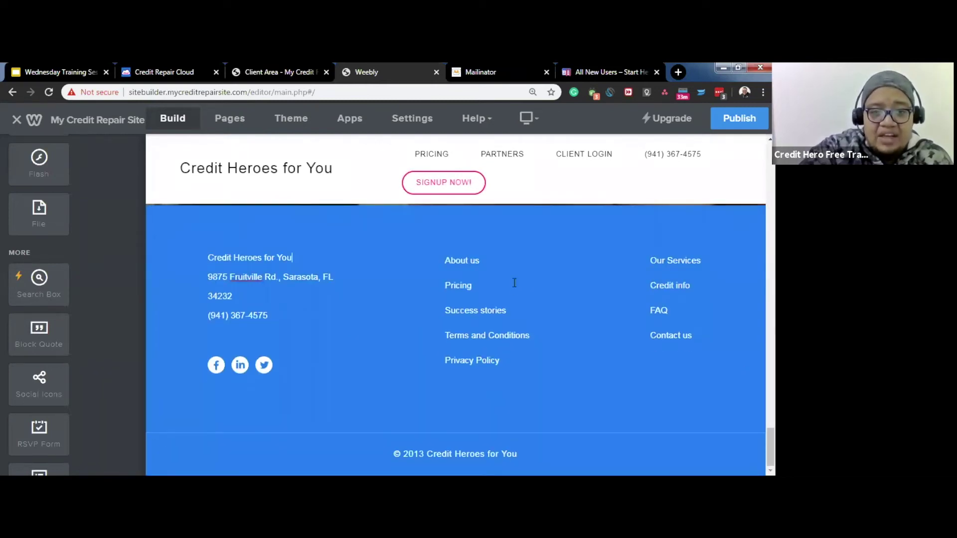
left_click_drag(445, 336, 530, 339)
left_click(529, 342)
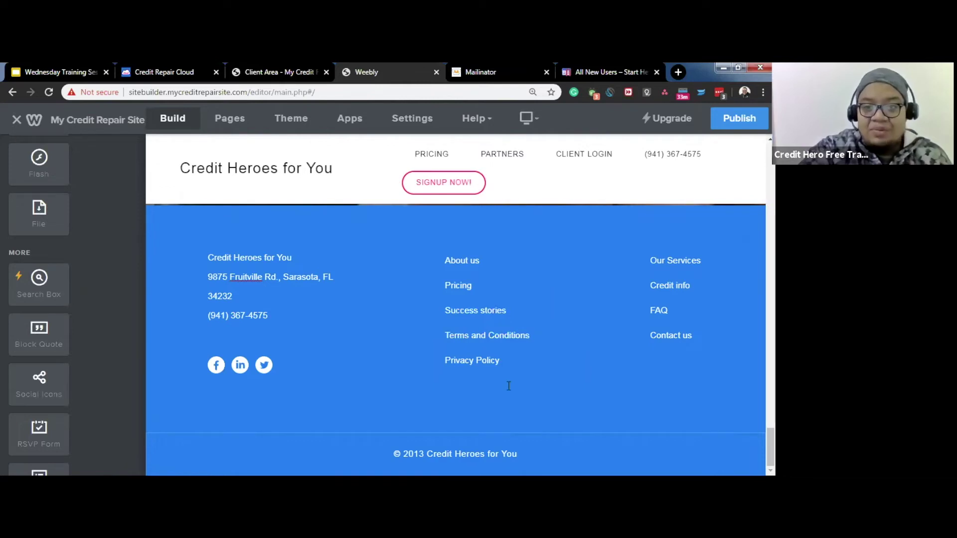
Step: Select the placeholder text of the first testimonial in the "These people had amazing results" section
scroll(509, 387, "up", 10)
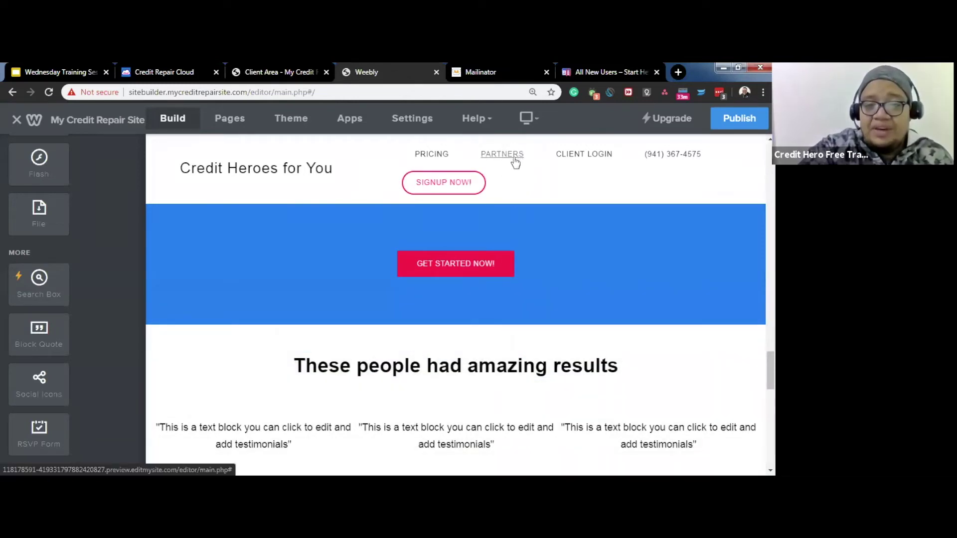
scroll(501, 184, "down", 2)
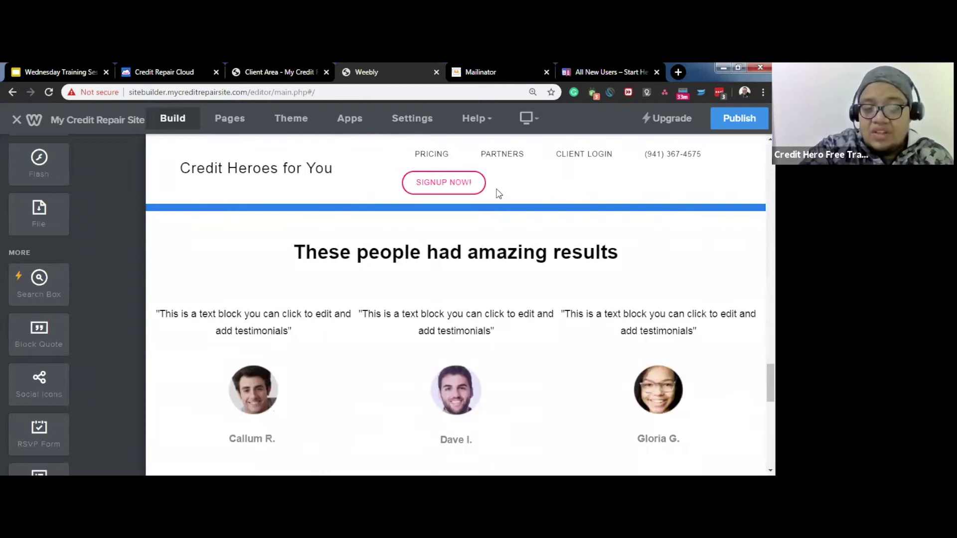
scroll(495, 206, "down", 1)
scroll(523, 280, "up", 2)
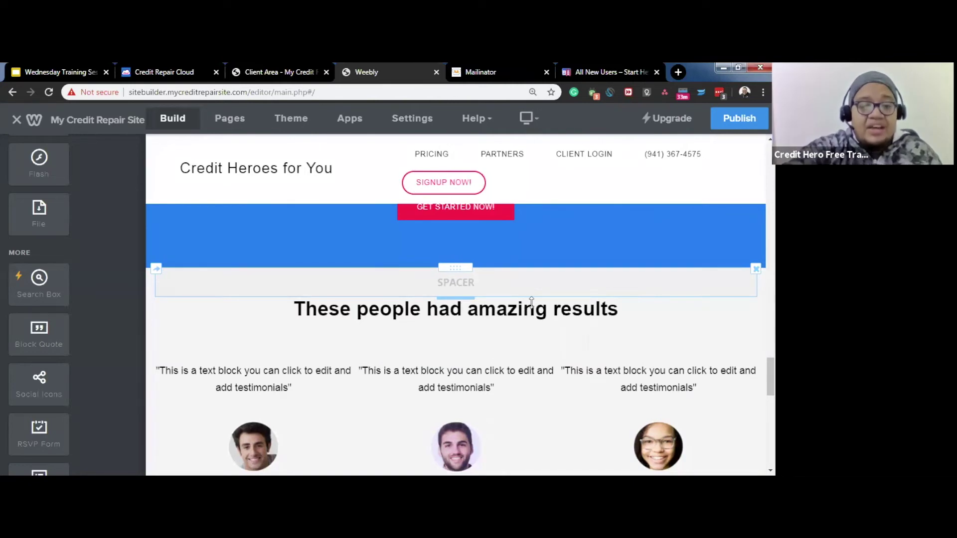
scroll(564, 414, "down", 1)
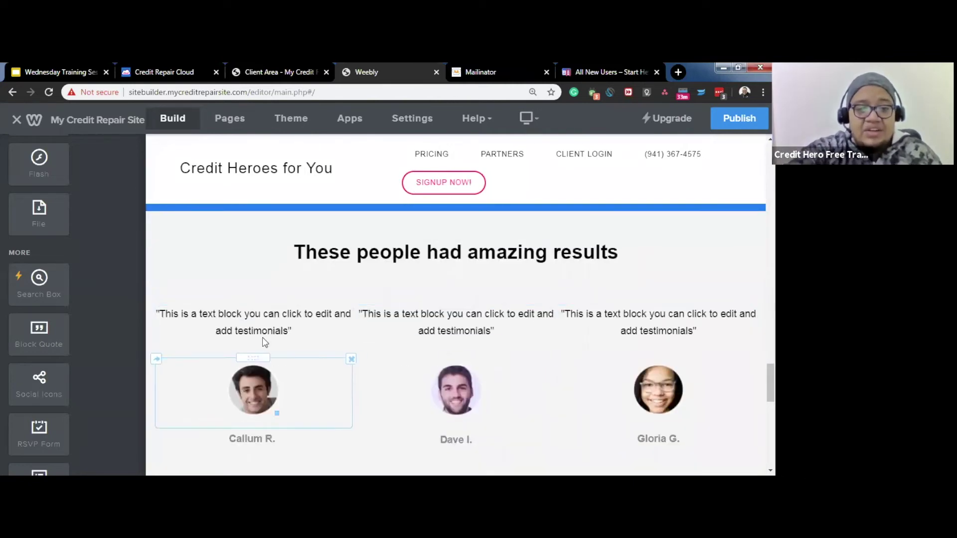
left_click(294, 331)
left_click_drag(294, 331, 157, 313)
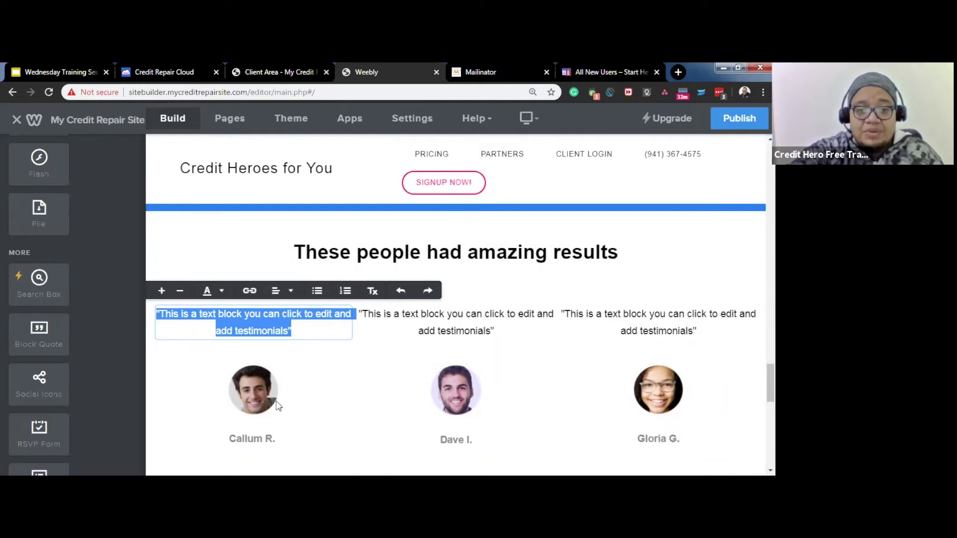
scroll(279, 396, "down", 3)
scroll(276, 397, "up", 1)
scroll(278, 402, "up", 2)
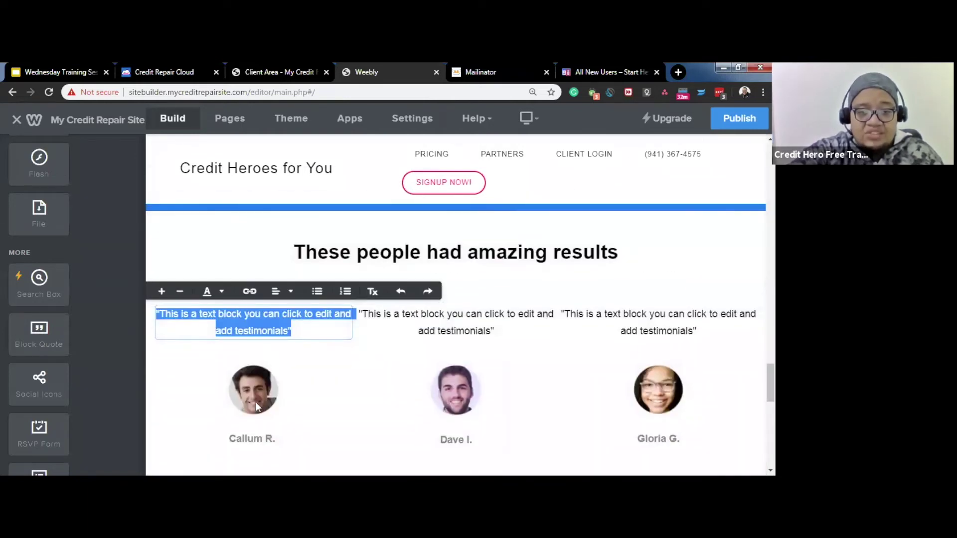
Step: Open the image replacement options for the first testimonial's photo, and close them without choosing an image
left_click(261, 399)
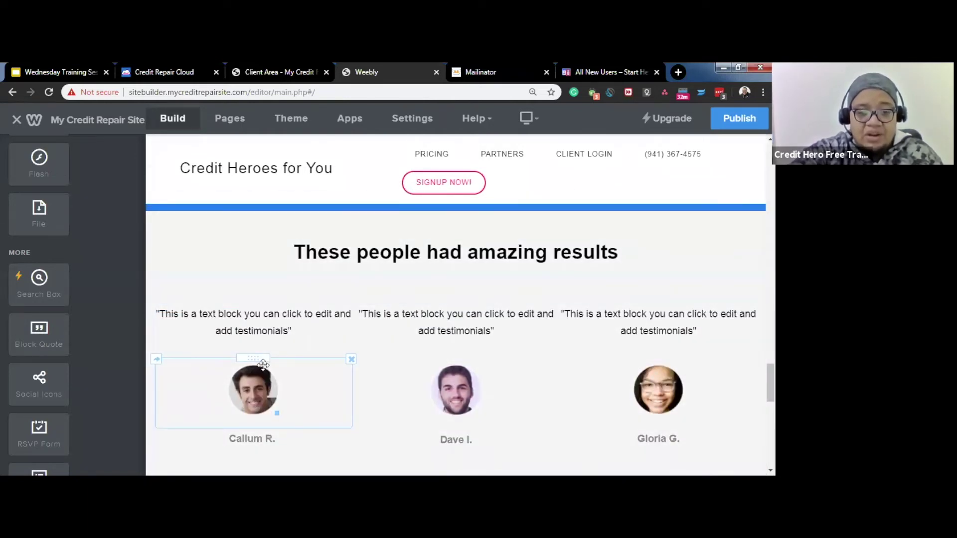
left_click(260, 394)
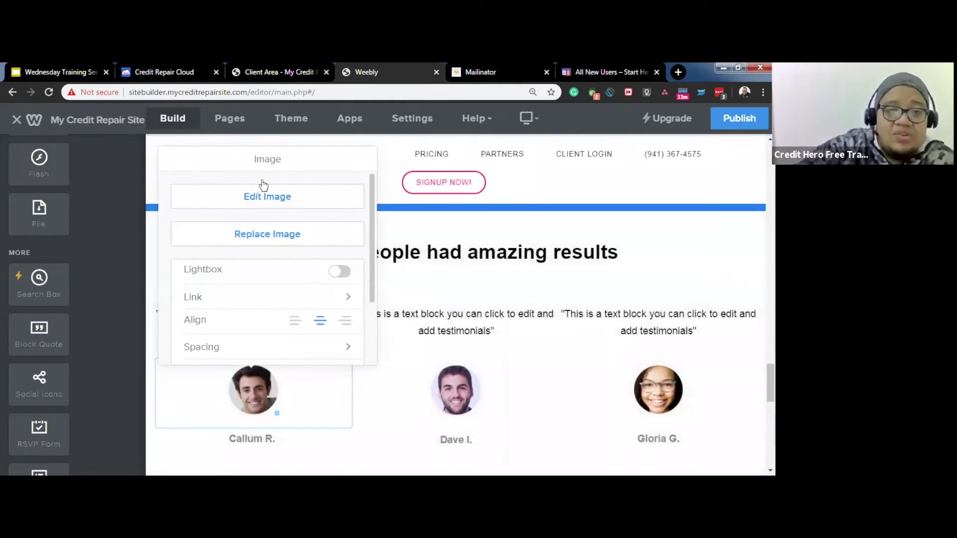
left_click(257, 239)
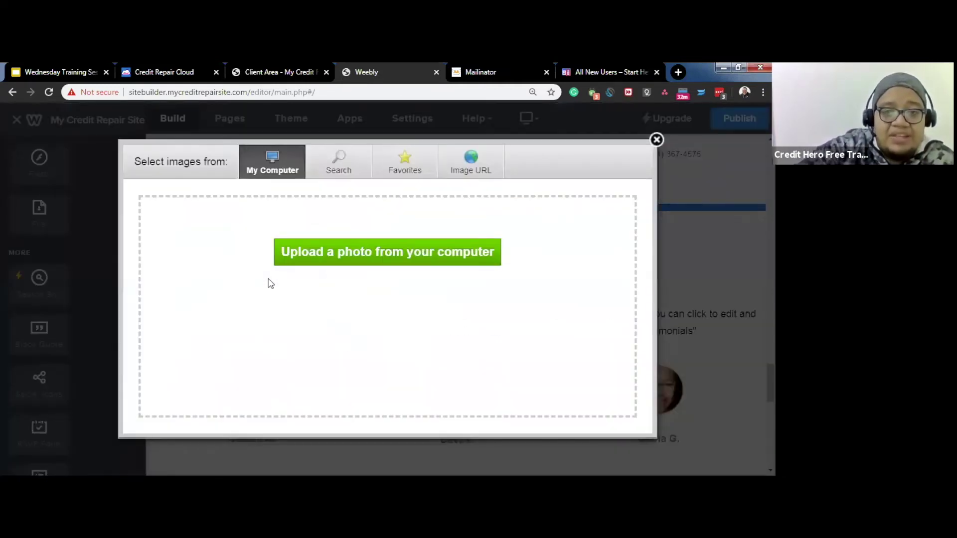
left_click(657, 140)
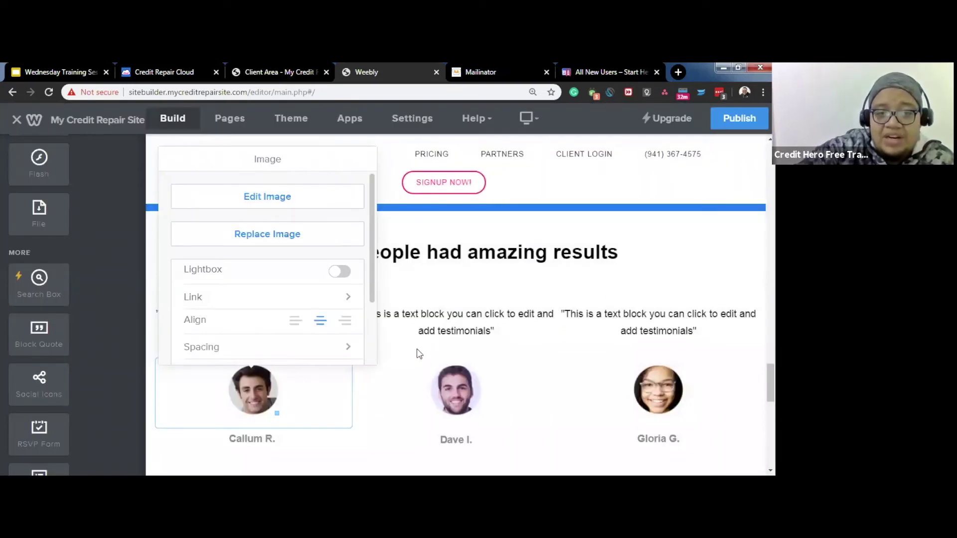
left_click(503, 340)
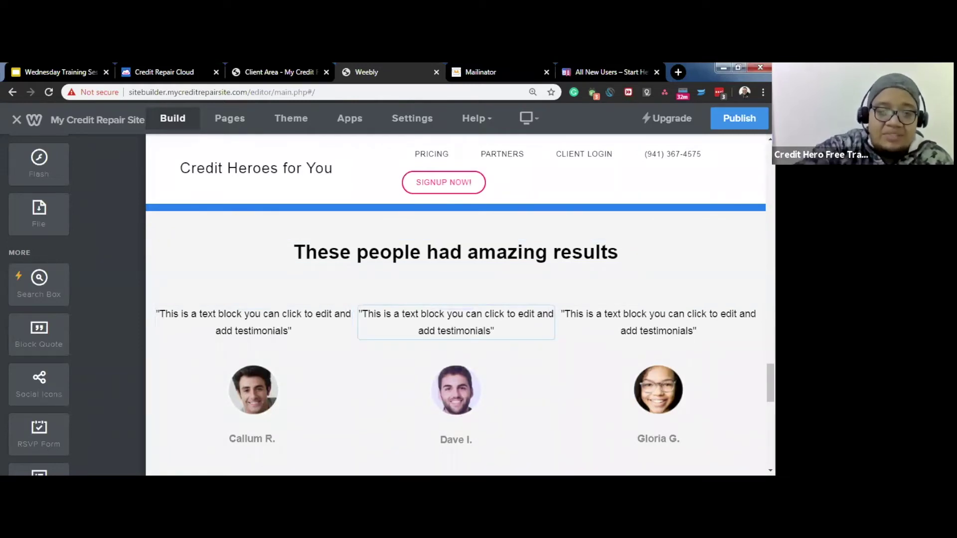
Step: Clear the "These people had amazing results" heading above the testimonials
scroll(4, 378, "up", 10)
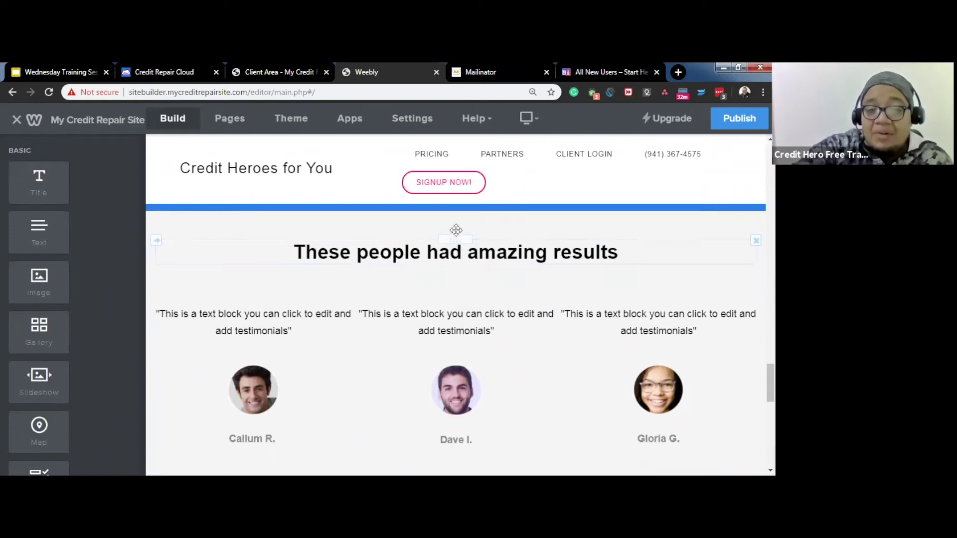
triple_click(452, 245)
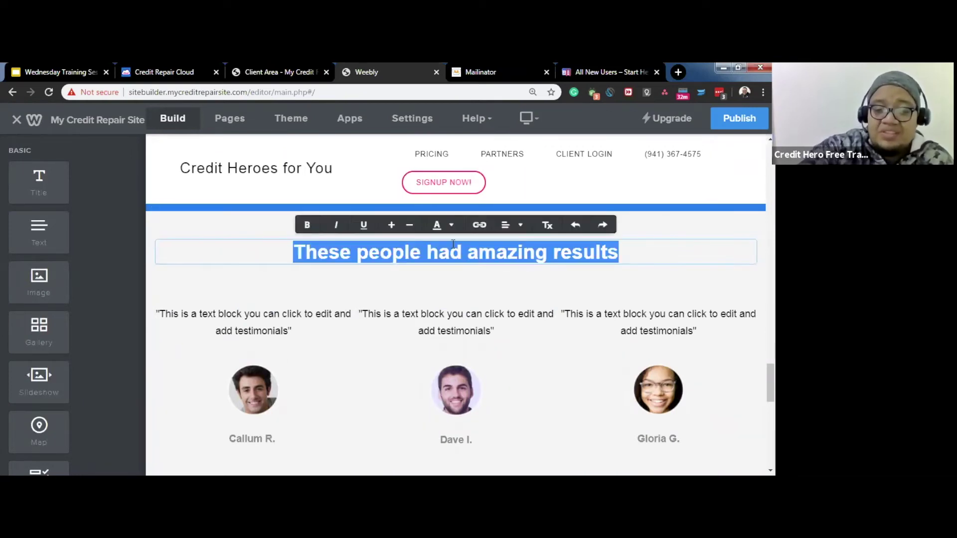
key("BackSpace")
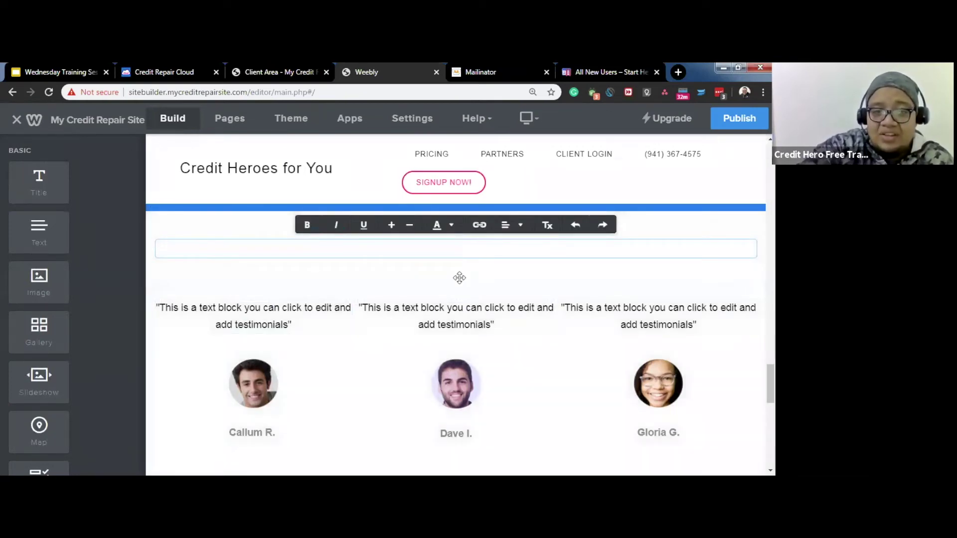
left_click(457, 276)
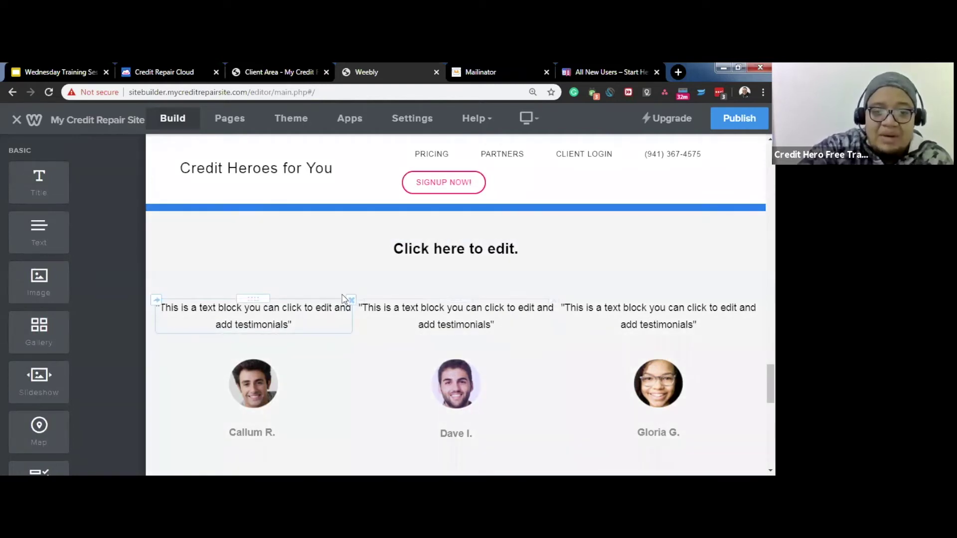
Step: Delete the placeholder testimonial text in all three columns of the testimonials section
left_click(311, 316)
triple_click(303, 320)
key("BackSpace")
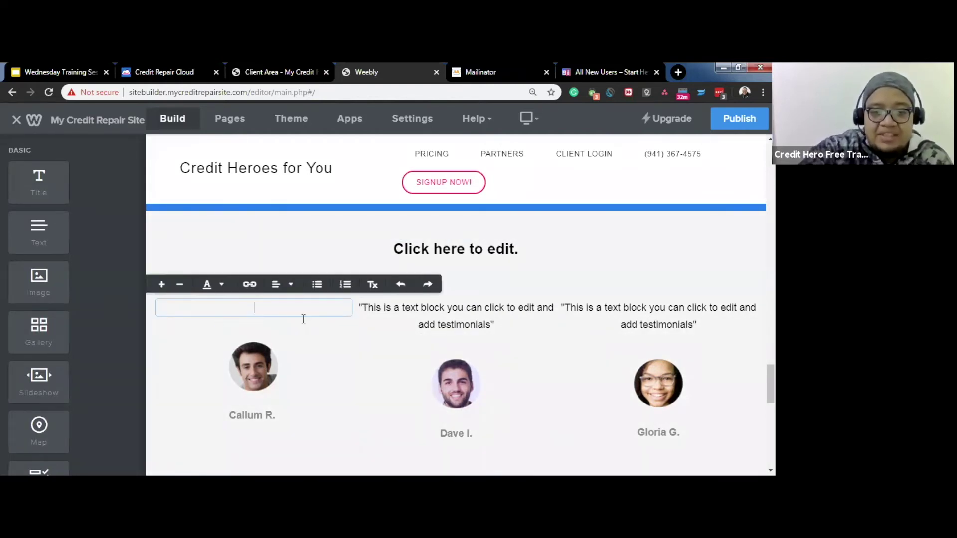
left_click(491, 323)
triple_click(495, 325)
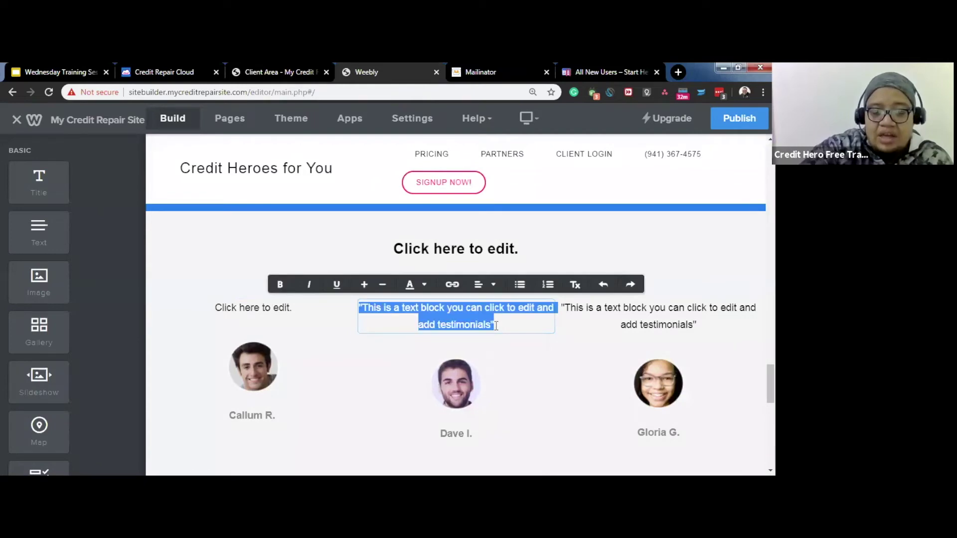
key("BackSpace")
left_click(697, 309)
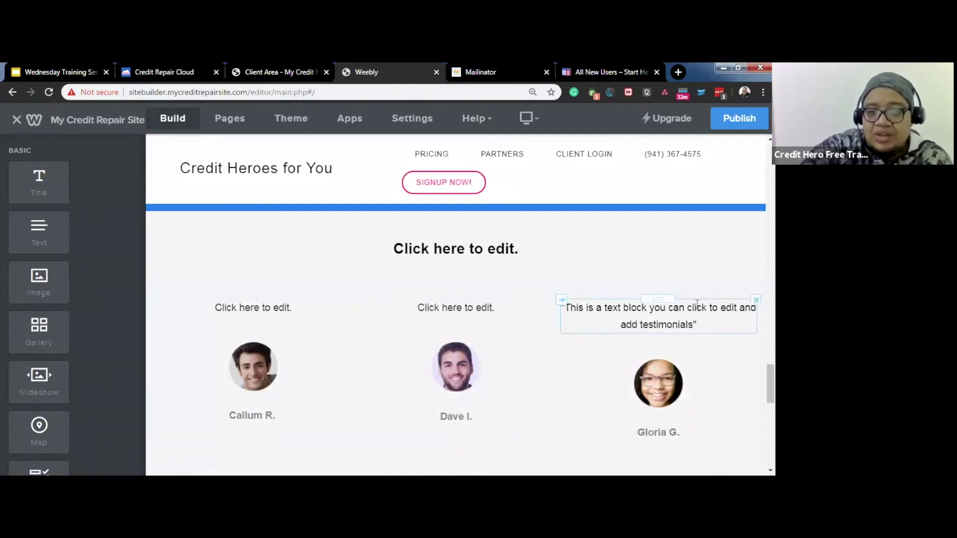
triple_click(690, 316)
key("BackSpace")
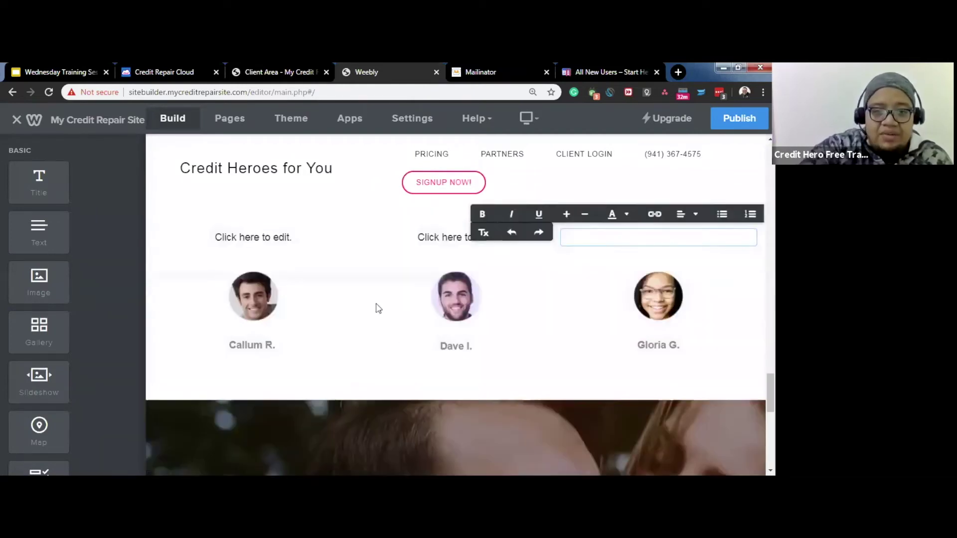
Step: Clear the sample client names under the three testimonial photos
left_click(264, 418)
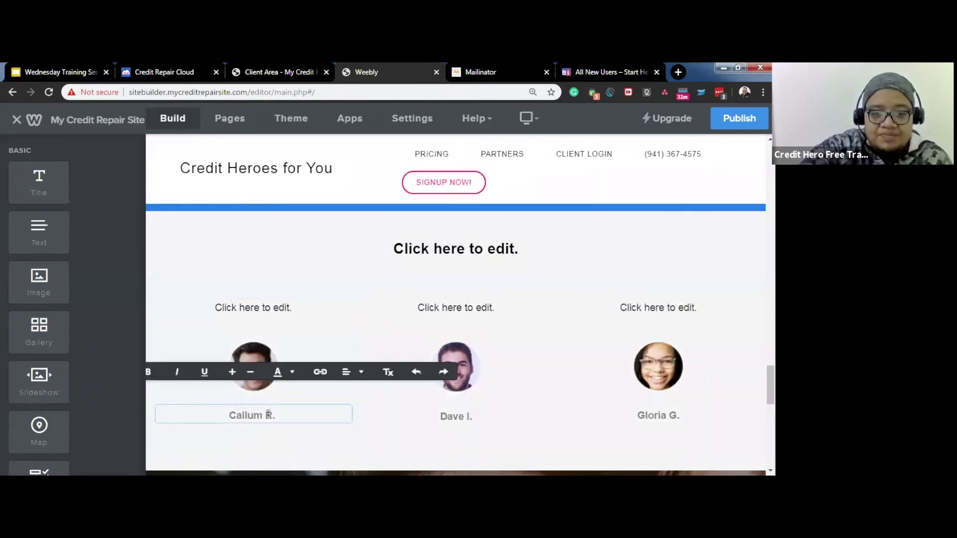
triple_click(266, 415)
key("BackSpace")
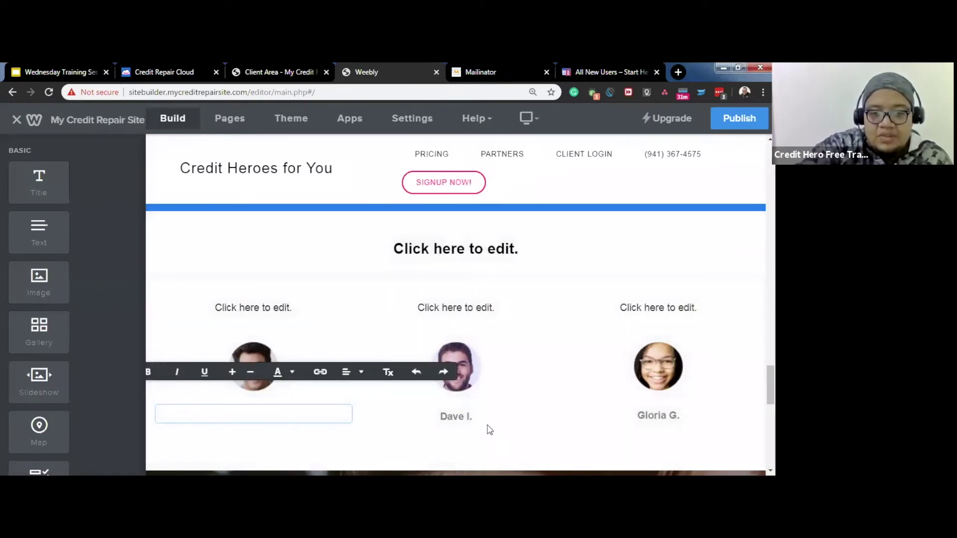
left_click(465, 414)
triple_click(463, 414)
key("BackSpace")
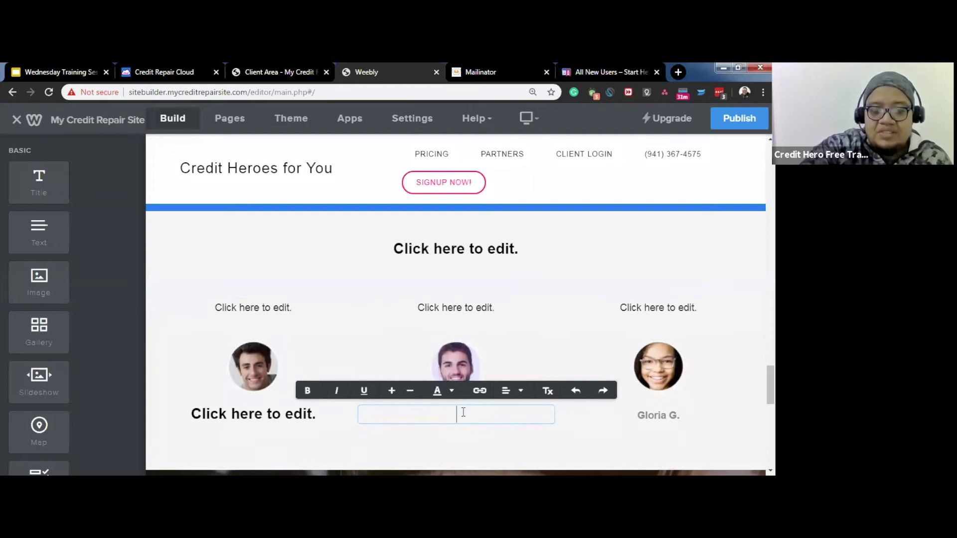
left_click(667, 415)
triple_click(667, 415)
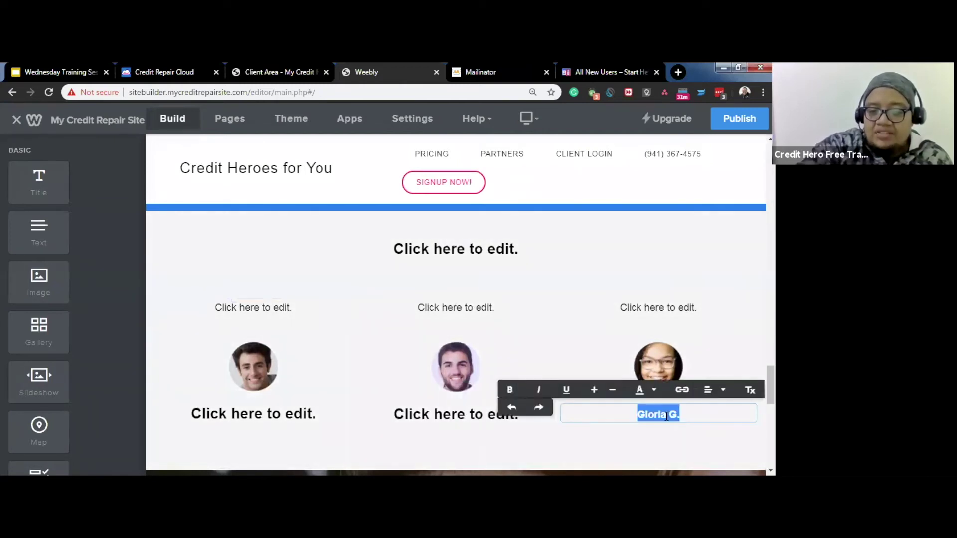
key("BackSpace")
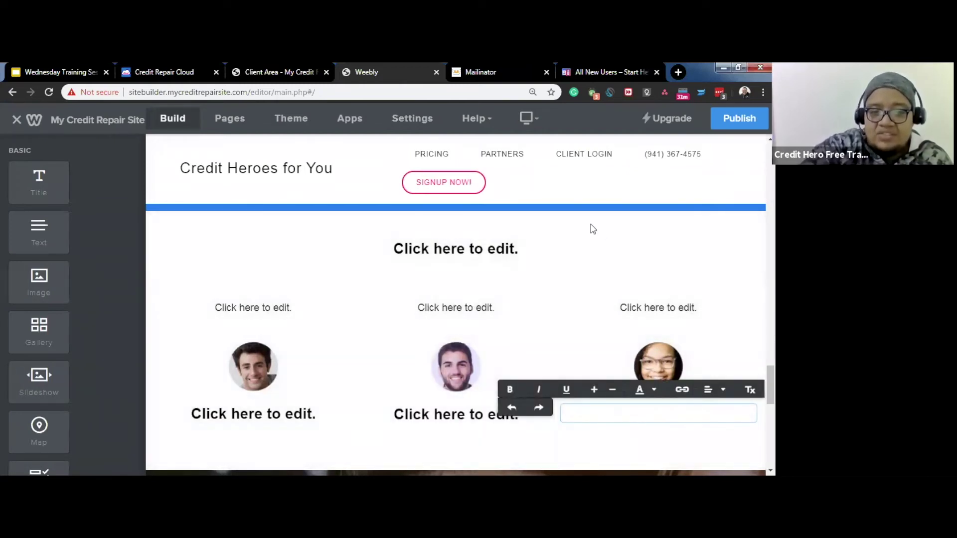
left_click(592, 226)
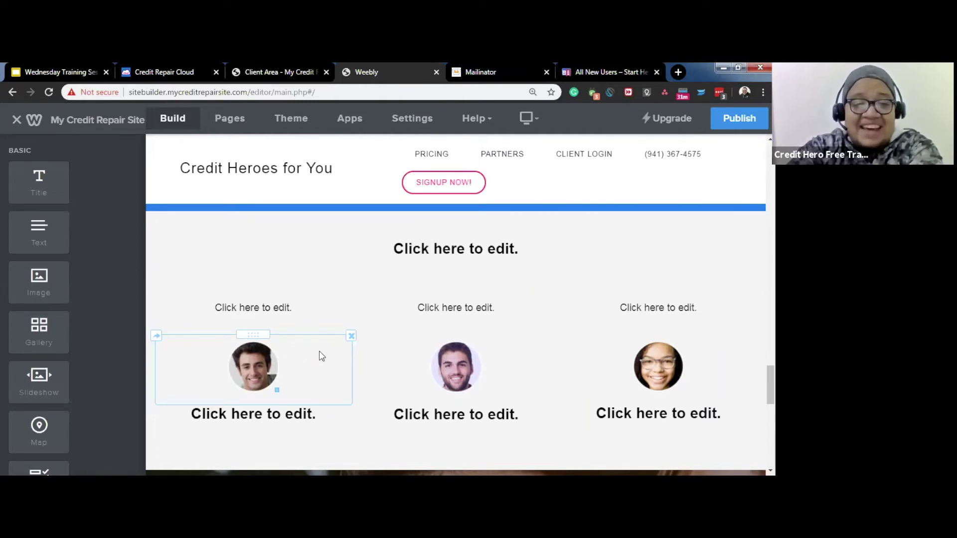
Step: Delete the sample photos from all three testimonial columns, confirming each removal
left_click(353, 341)
left_click(326, 252)
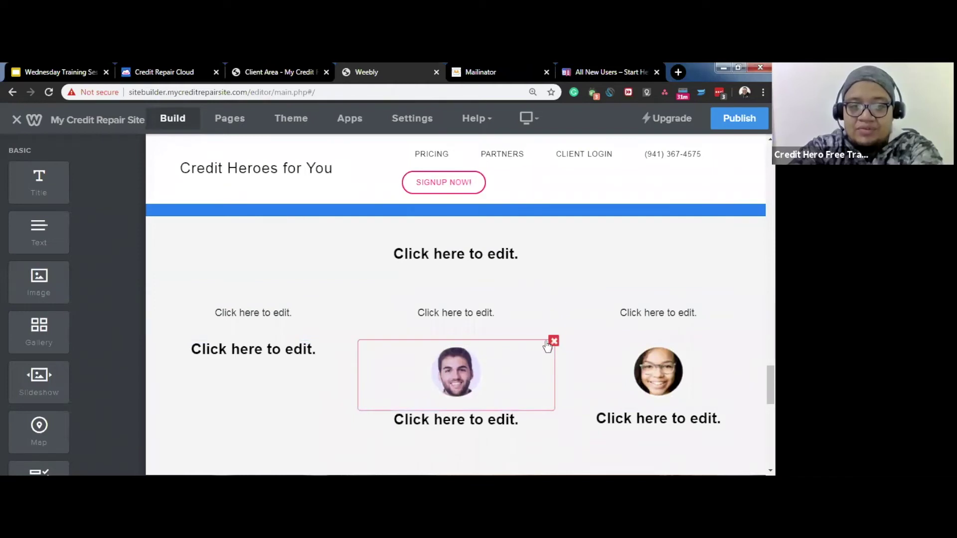
left_click(552, 342)
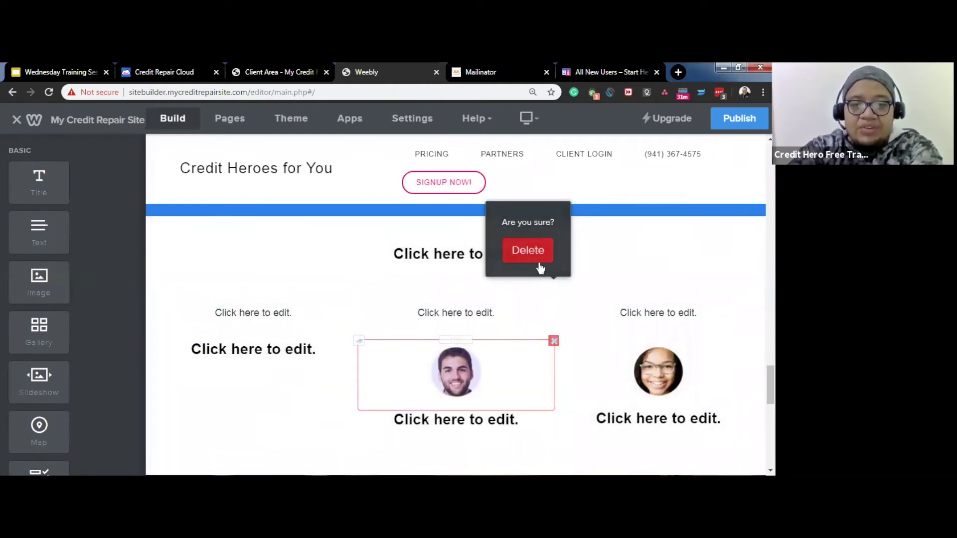
left_click(538, 258)
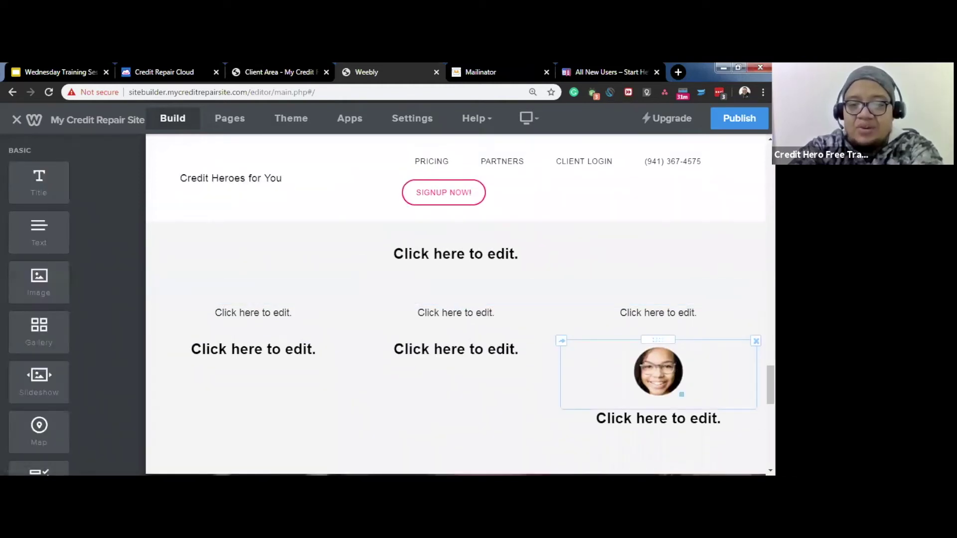
left_click(756, 341)
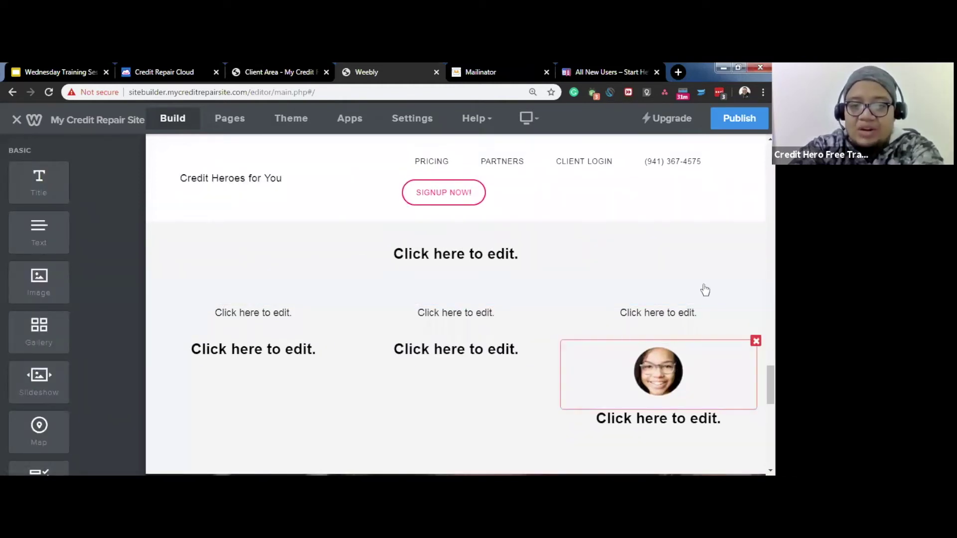
left_click(736, 271)
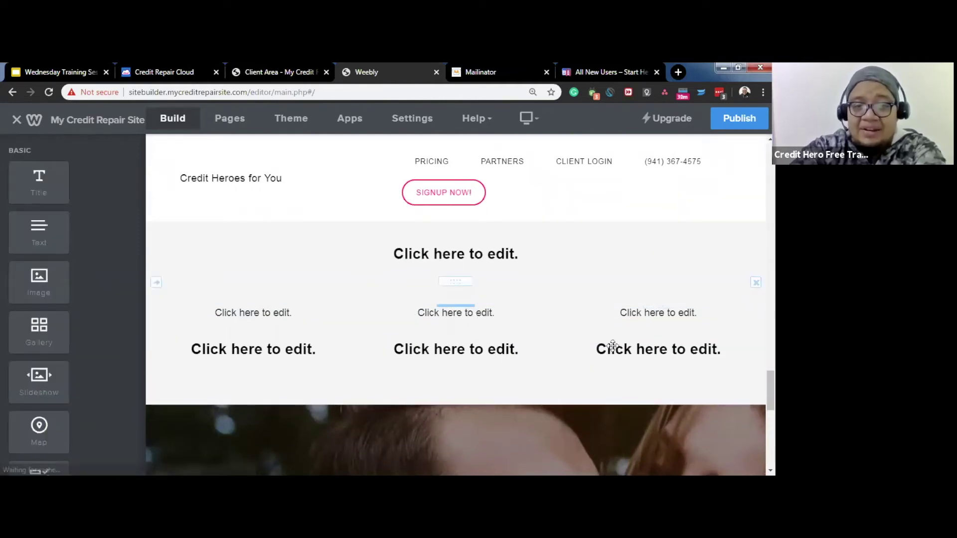
Step: Examine the testimonials section together with the "Get your free consultation and credit analysis" banner below it
scroll(570, 377, "down", 4)
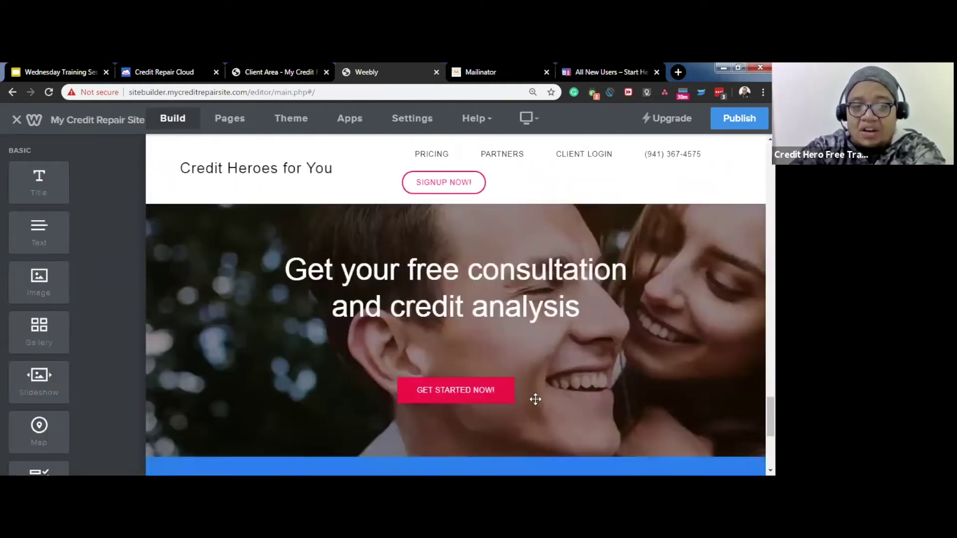
scroll(535, 400, "up", 4)
scroll(537, 359, "down", 4)
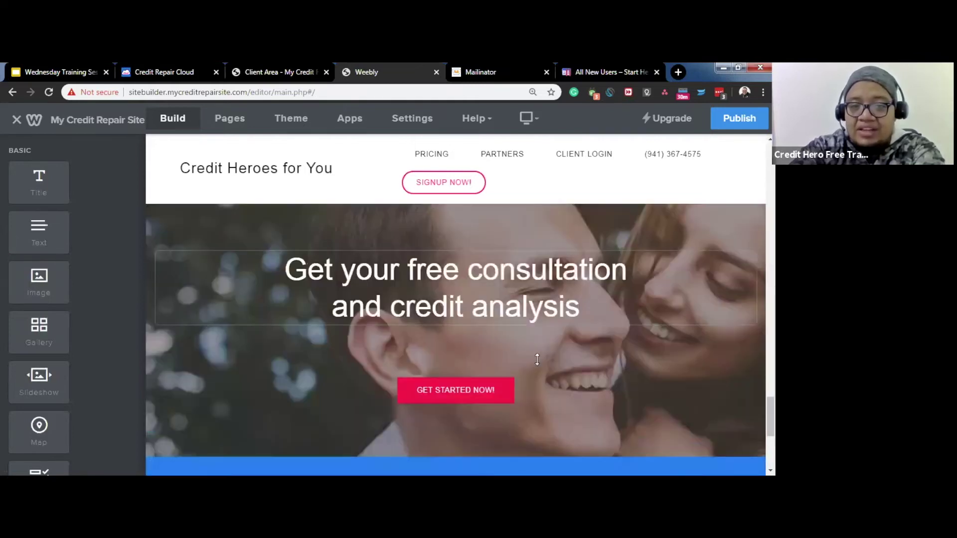
scroll(537, 359, "up", 1)
scroll(556, 322, "up", 1)
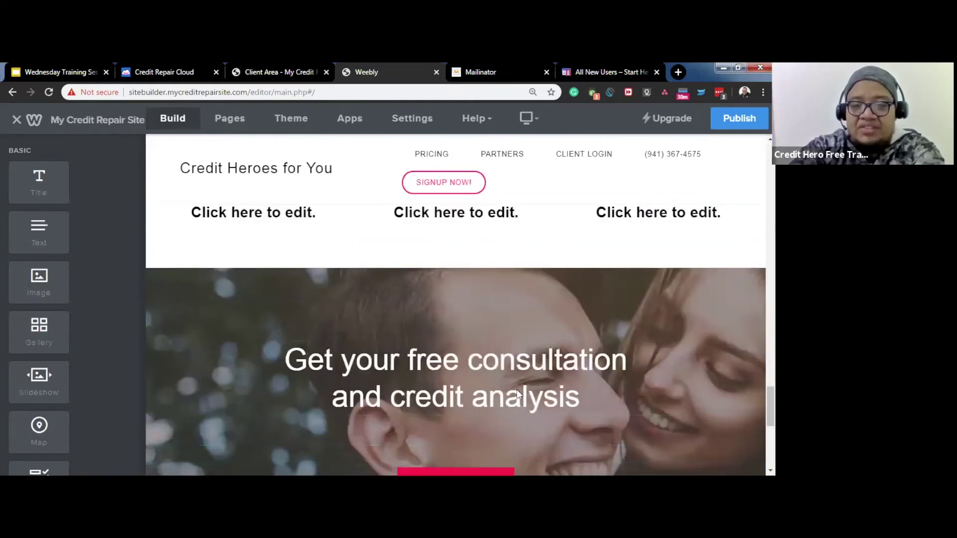
scroll(516, 391, "down", 1)
scroll(505, 391, "up", 3)
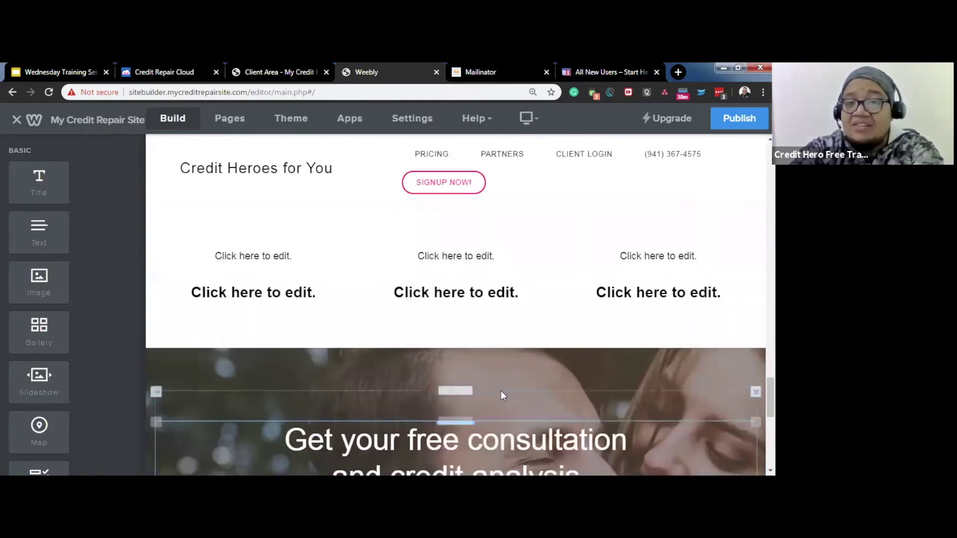
scroll(502, 391, "up", 2)
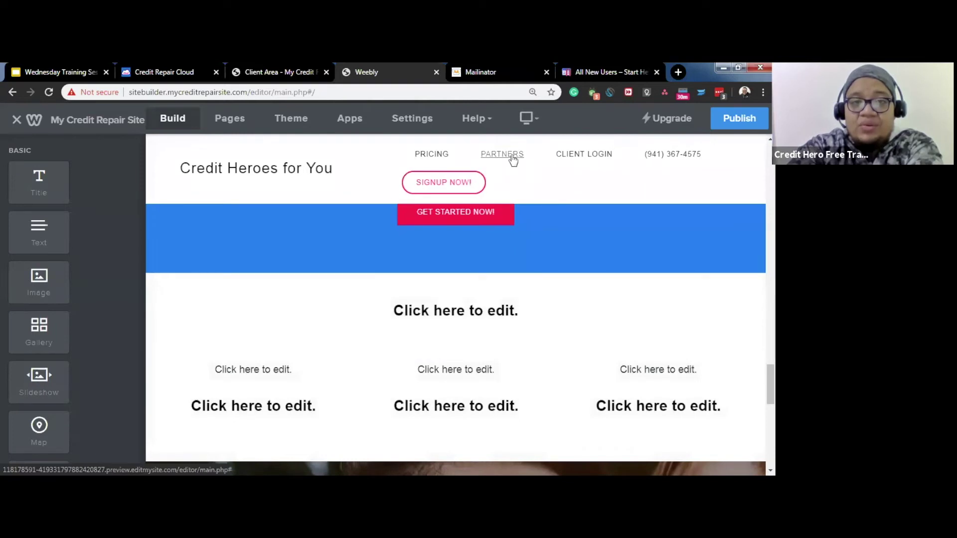
scroll(546, 259, "down", 1)
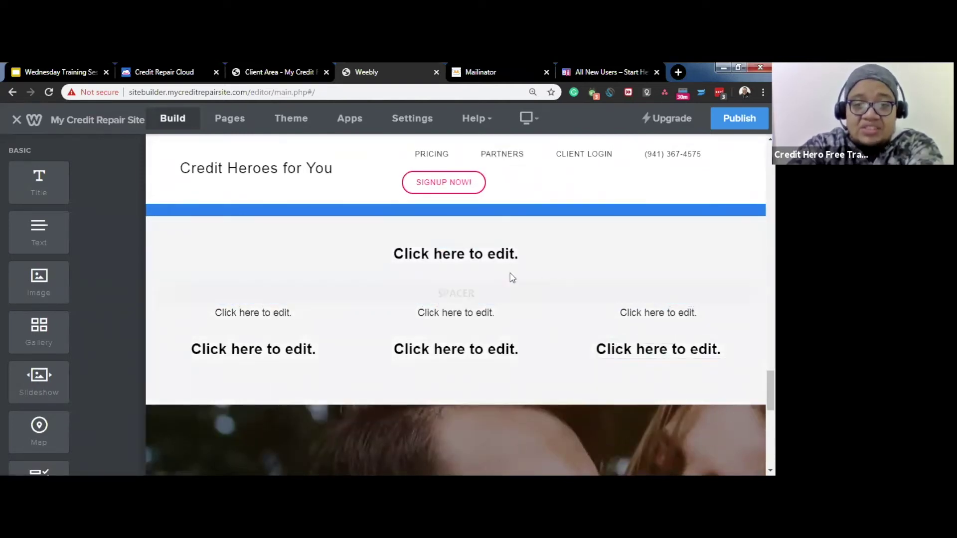
scroll(621, 340, "up", 1)
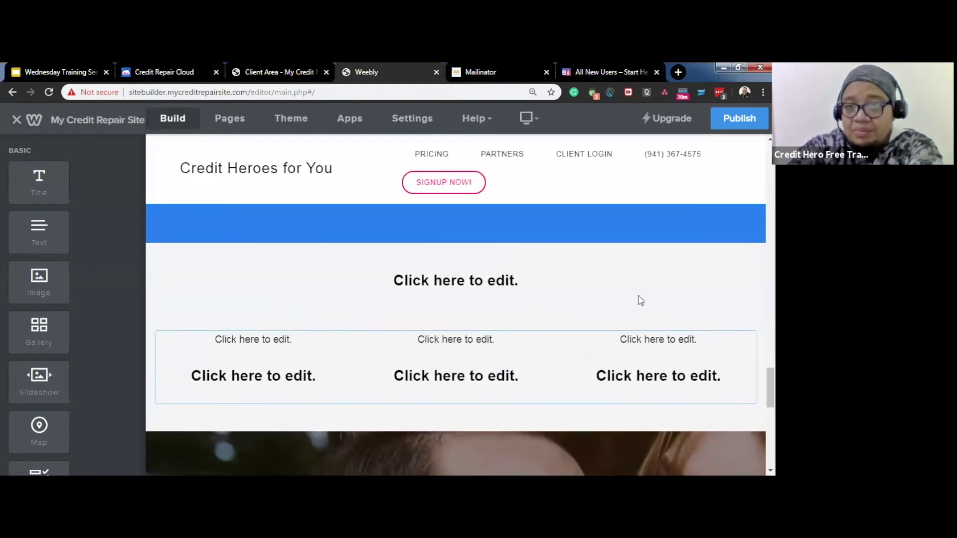
scroll(373, 350, "up", 1)
scroll(653, 374, "down", 2)
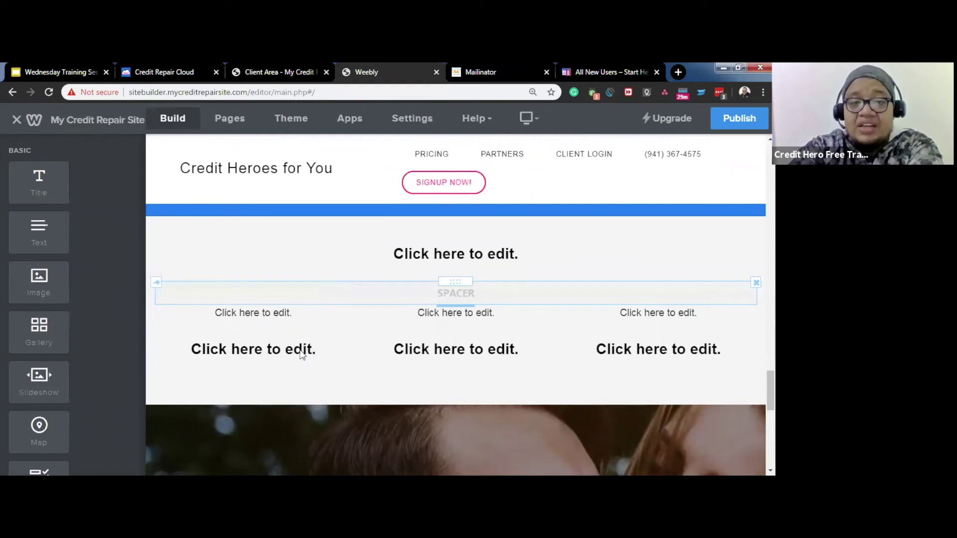
Step: Enter "The people had amazing results!" as the heading of the testimonials section
left_click(501, 251)
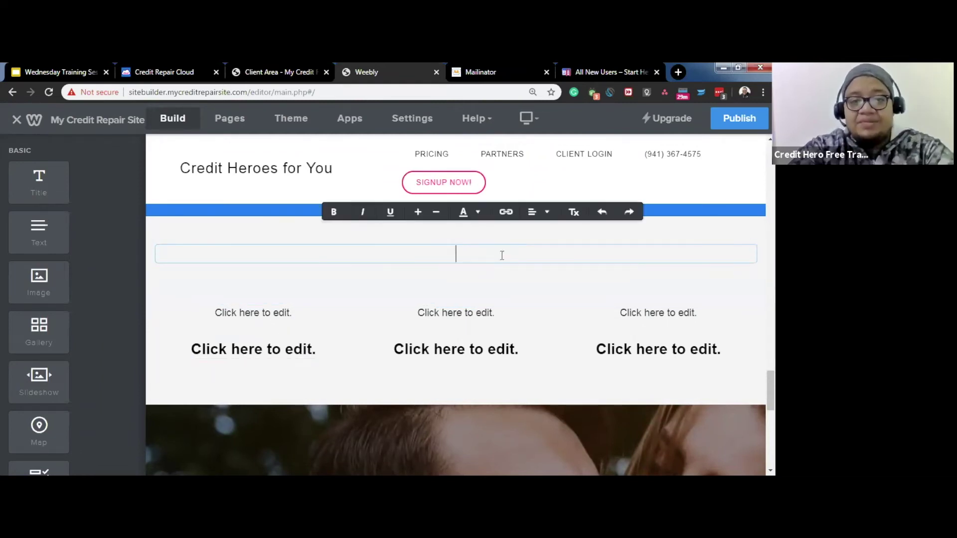
type("The people")
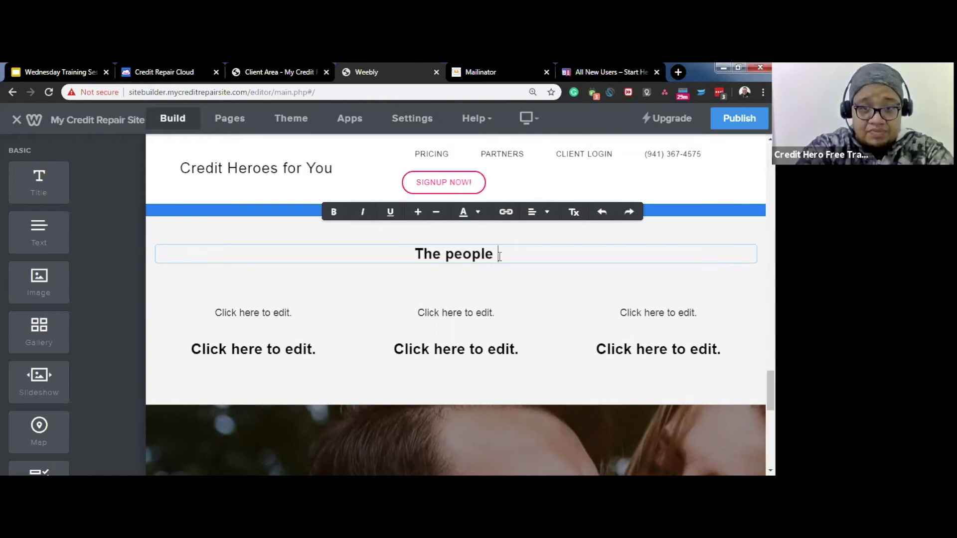
type("had amazing results!")
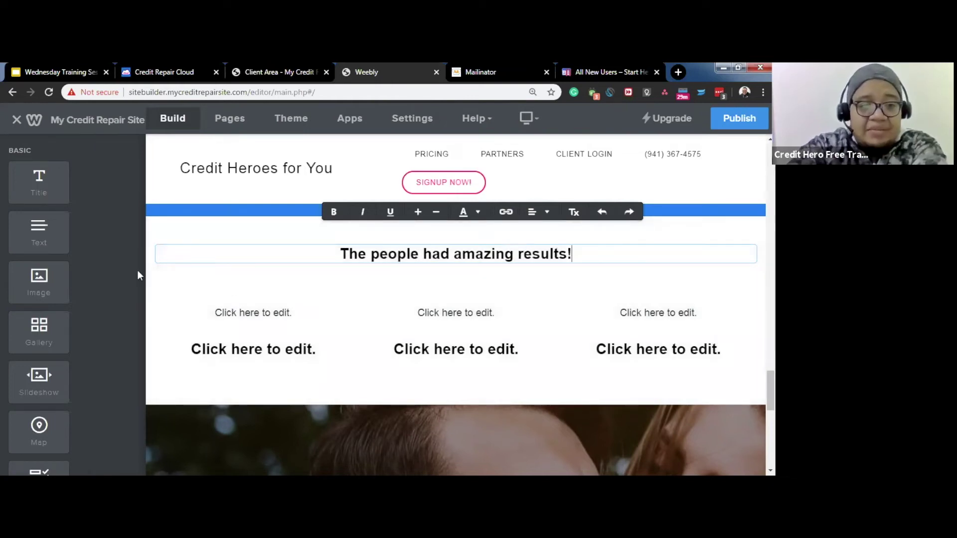
left_click(127, 269)
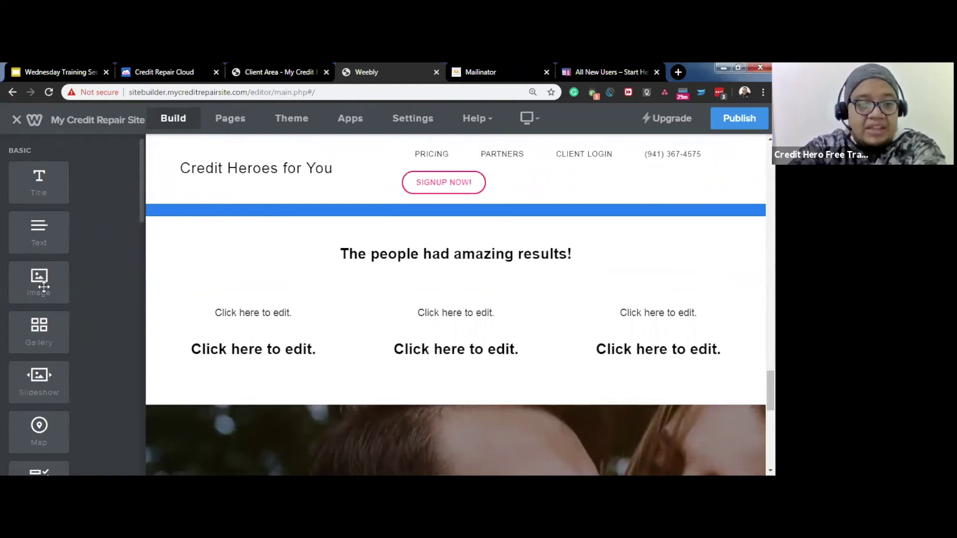
Step: Add an empty image element to each of the three testimonial columns, between the testimonial text and the name title
left_click_drag(43, 288, 240, 363)
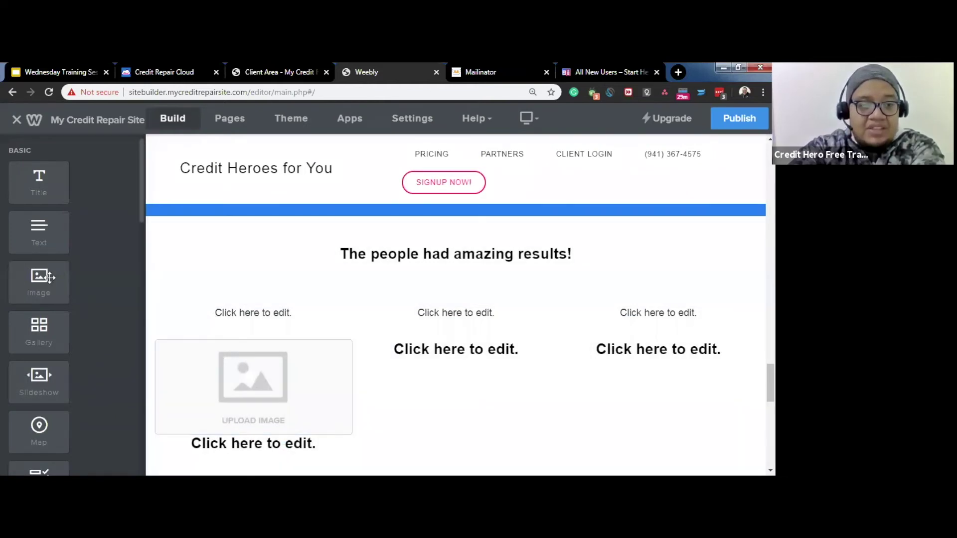
left_click_drag(39, 282, 504, 336)
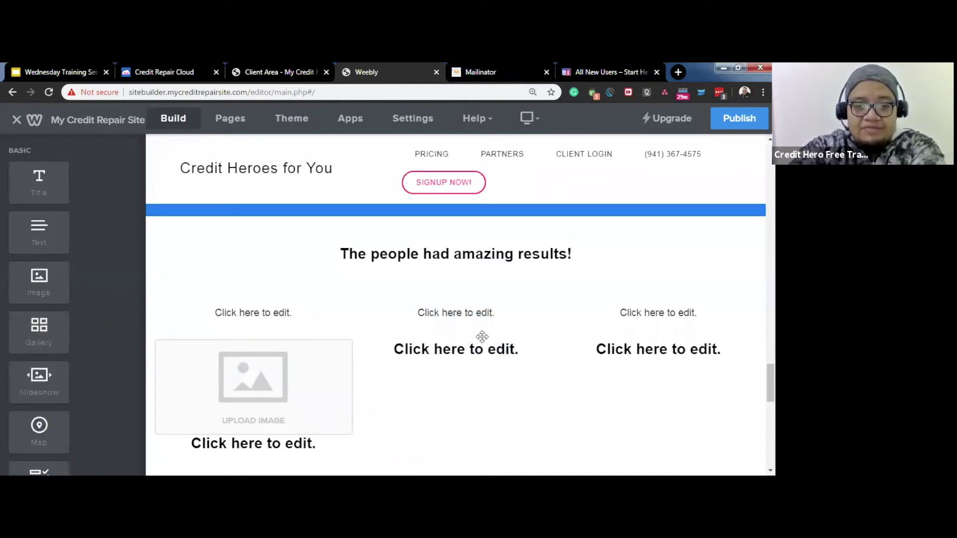
left_click_drag(29, 257, 670, 342)
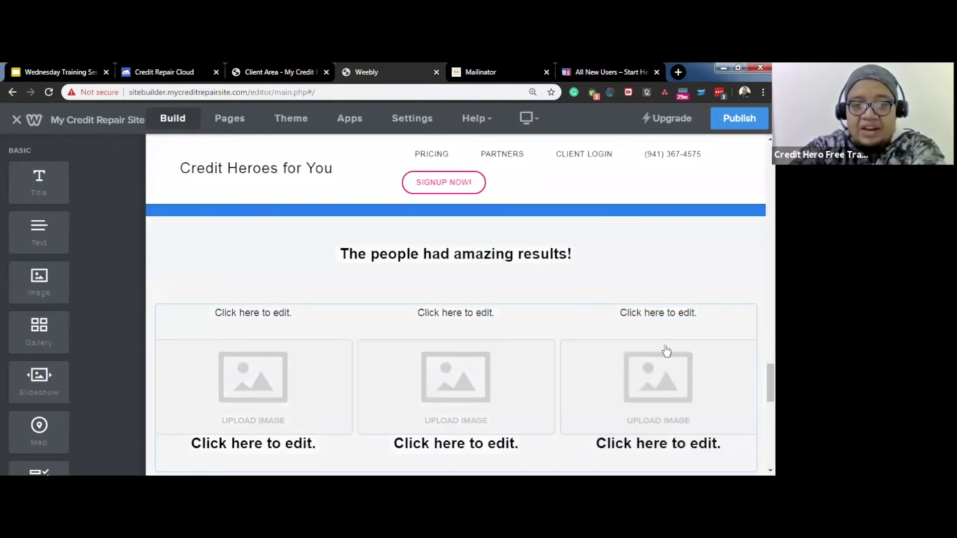
scroll(522, 288, "down", 1)
scroll(520, 287, "up", 2)
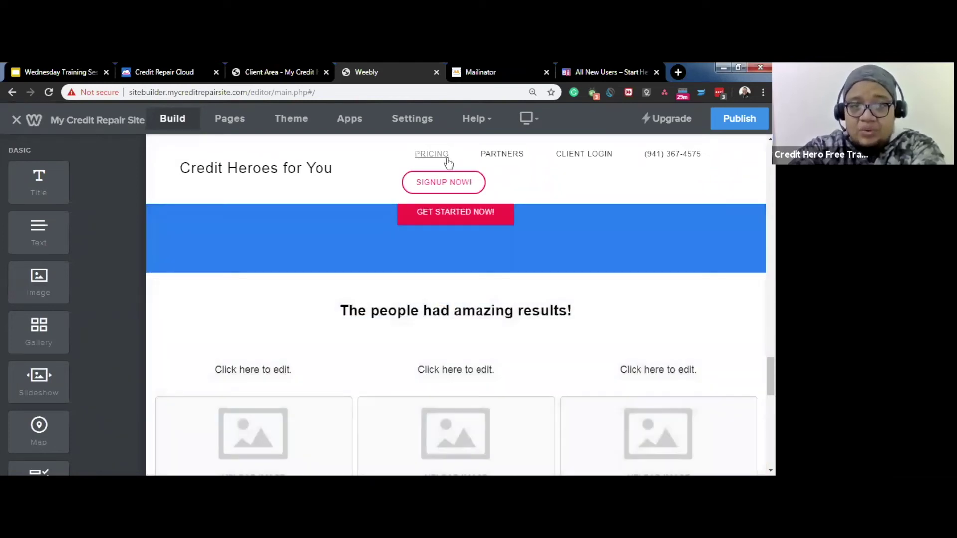
Step: Review the whole home page, from the hero banner through the testimonials section to the footer
scroll(525, 331, "down", 1)
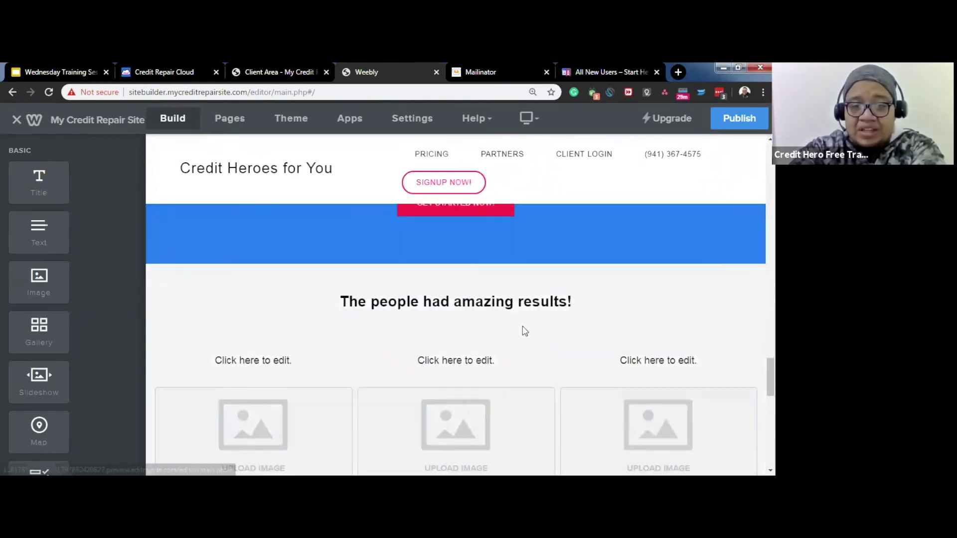
scroll(524, 331, "down", 8)
scroll(523, 330, "up", 5)
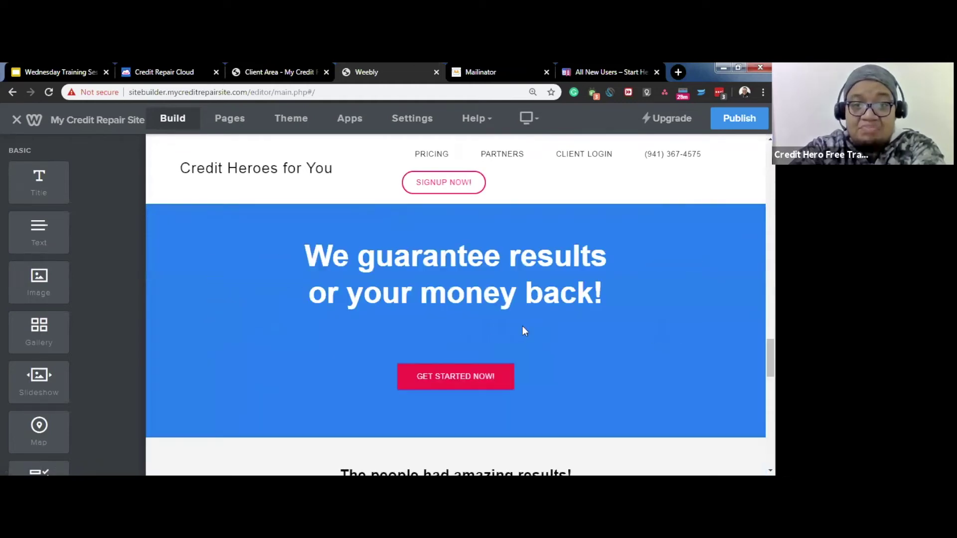
scroll(522, 331, "up", 5)
scroll(521, 331, "up", 5)
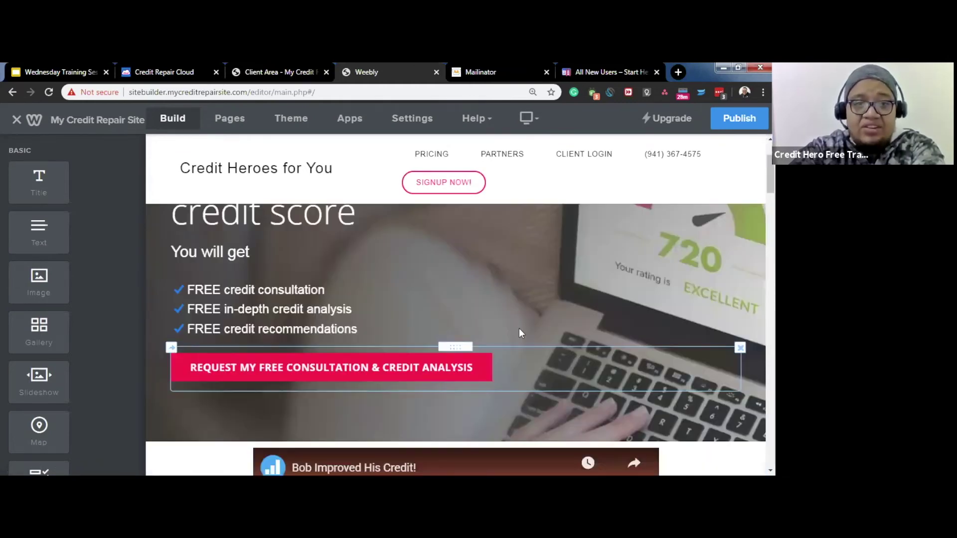
scroll(329, 250, "up", 2)
scroll(329, 250, "down", 5)
scroll(504, 270, "up", 5)
scroll(504, 270, "down", 5)
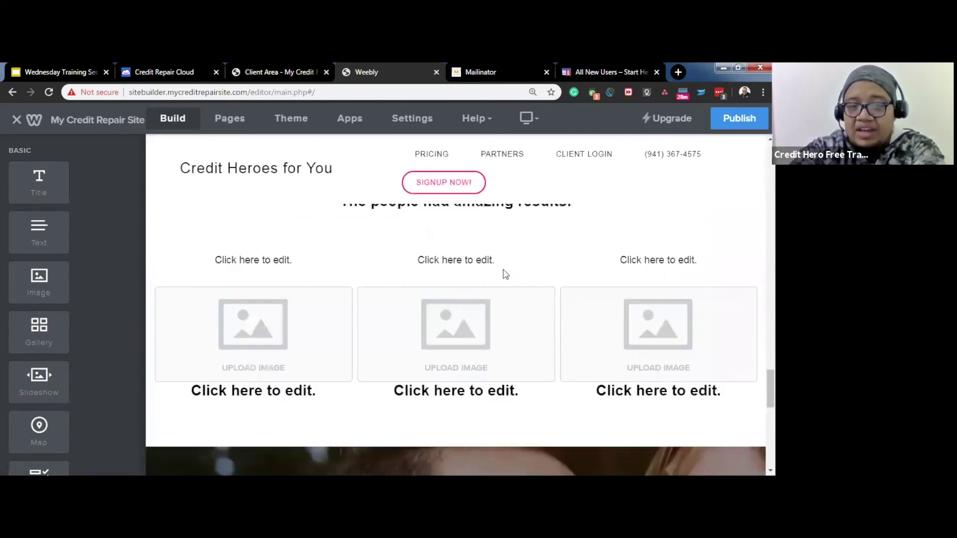
scroll(504, 273, "down", 5)
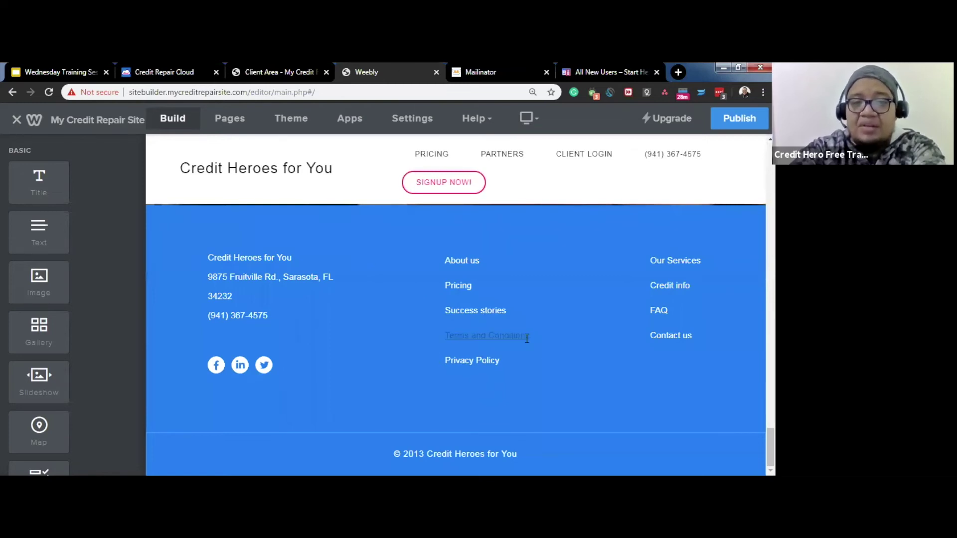
scroll(514, 333, "up", 5)
scroll(508, 333, "up", 5)
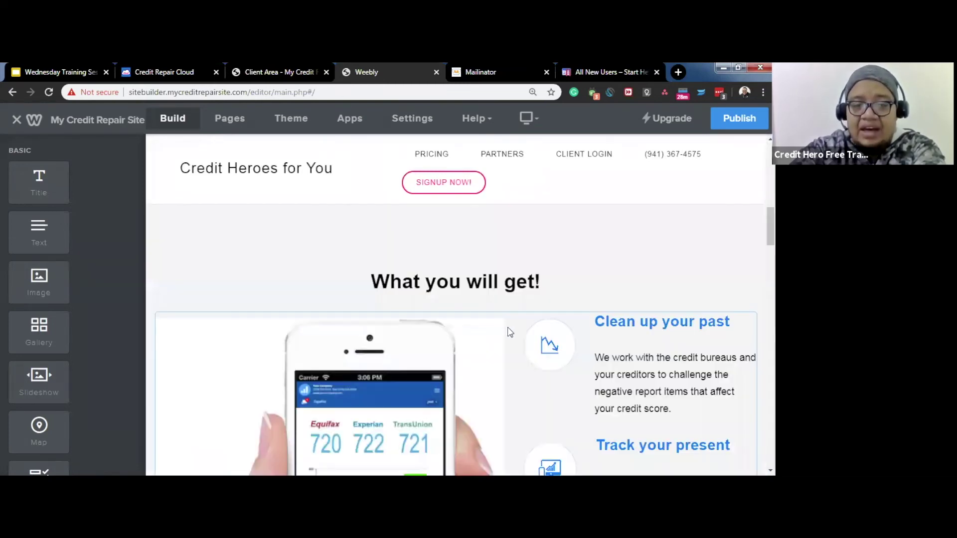
scroll(496, 334, "up", 5)
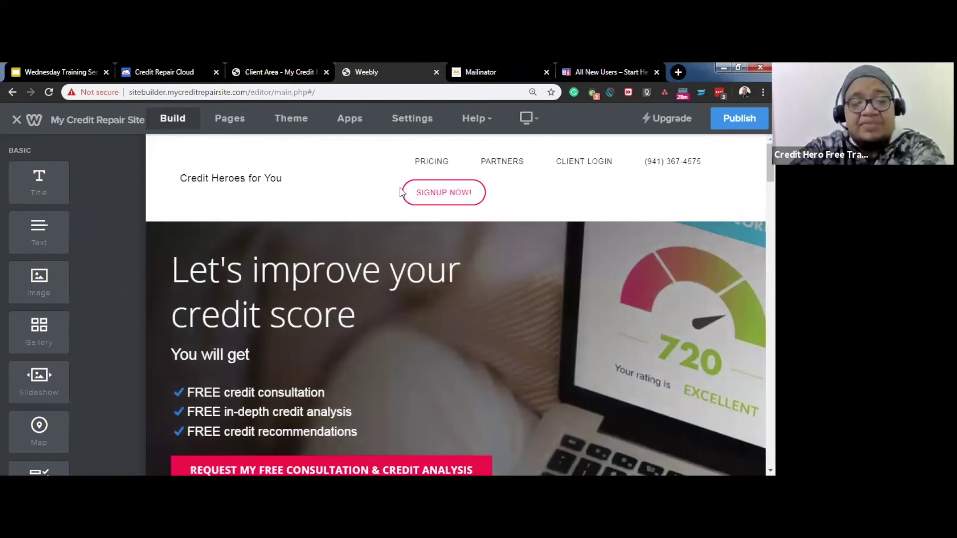
Step: Open the Pricing page and change the monthly fee in the first bullet to $99
left_click(432, 164)
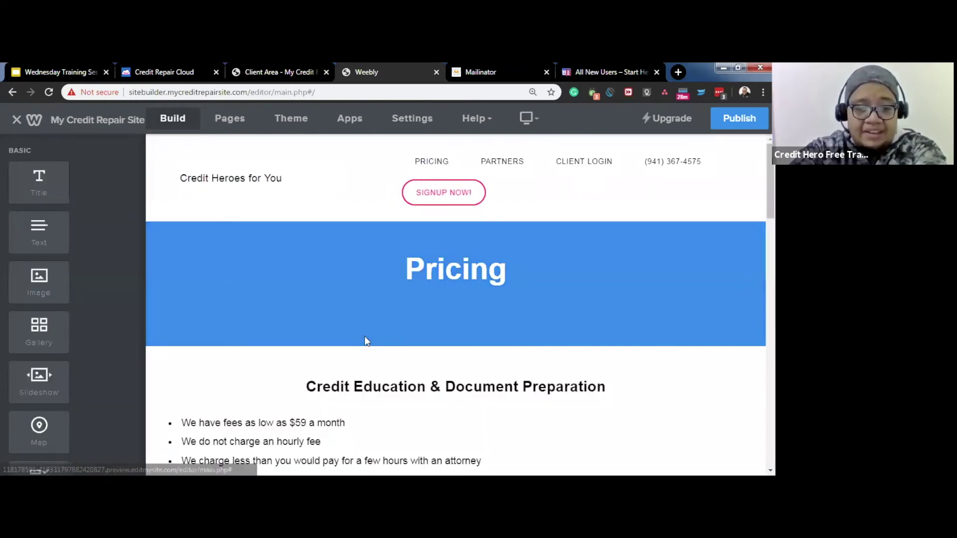
scroll(349, 348, "down", 2)
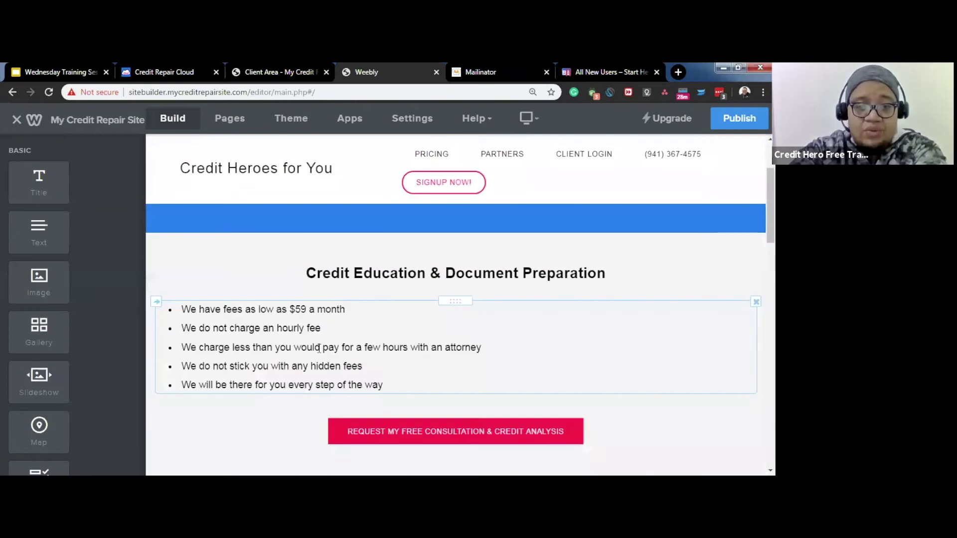
left_click(305, 309)
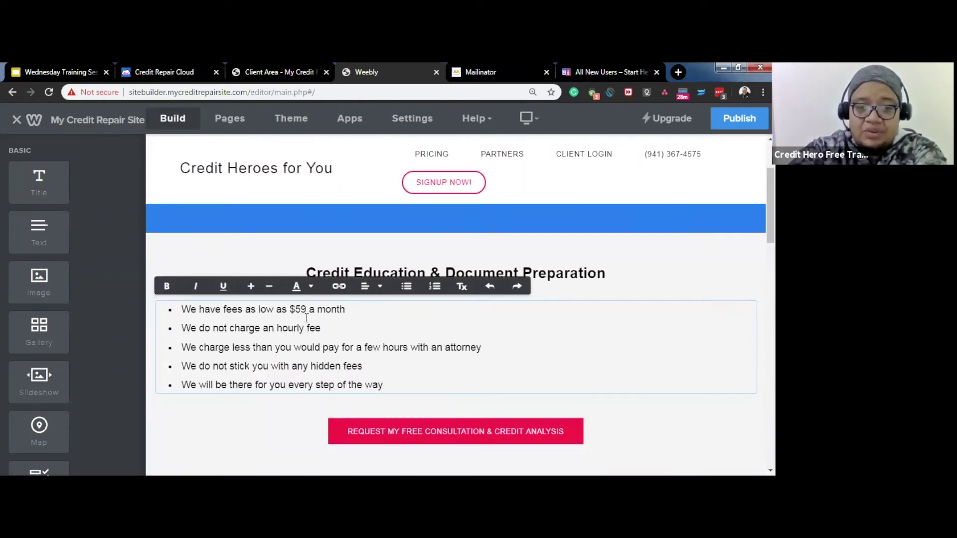
key("BackSpace")
key("BackSpace")
type("99")
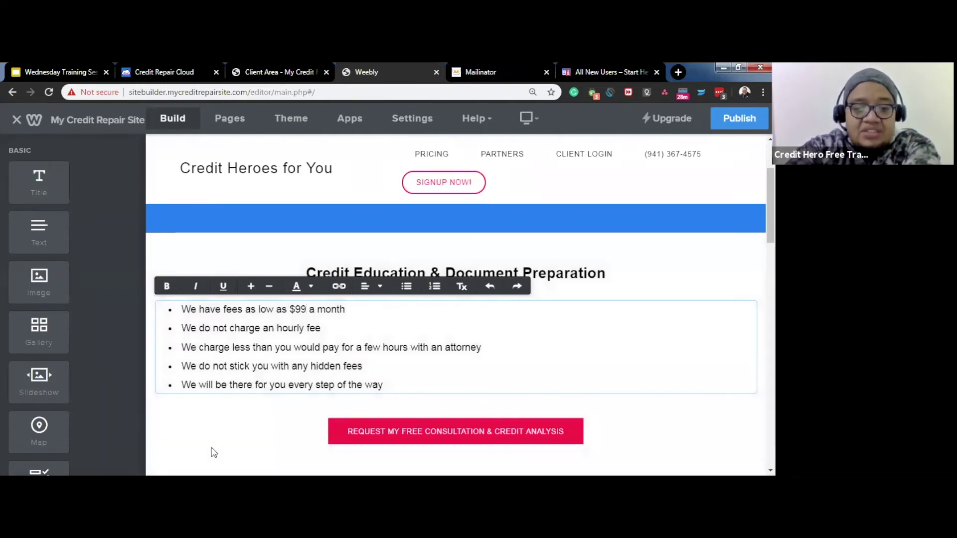
left_click(225, 422)
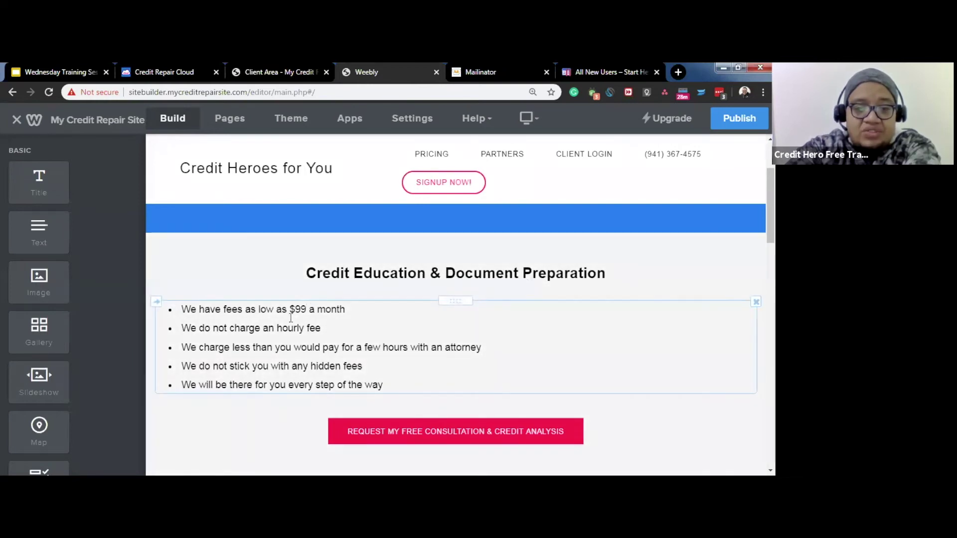
Step: Examine the rest of the Pricing page, including the payment card logos and testimonials, and return to its beginning
scroll(299, 312, "down", 1)
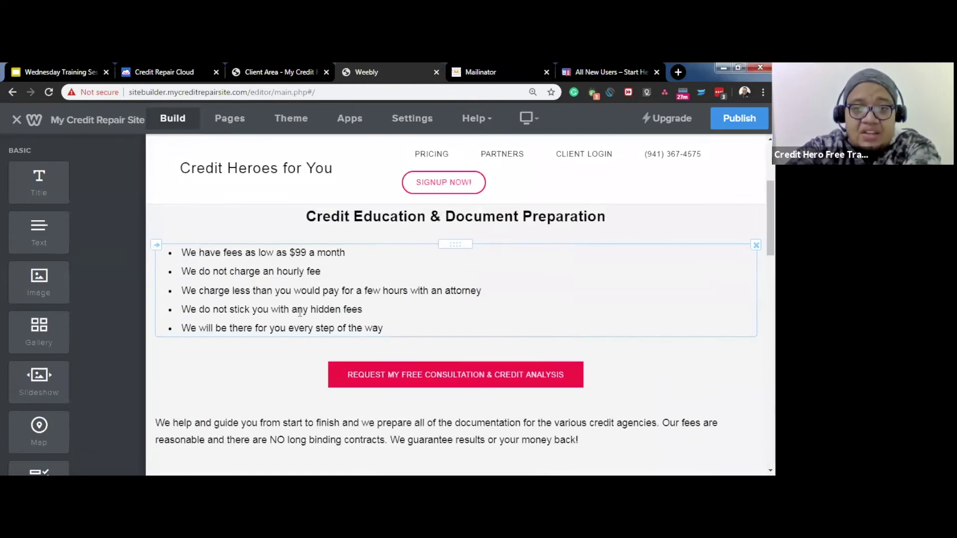
scroll(300, 313, "down", 5)
scroll(579, 243, "down", 2)
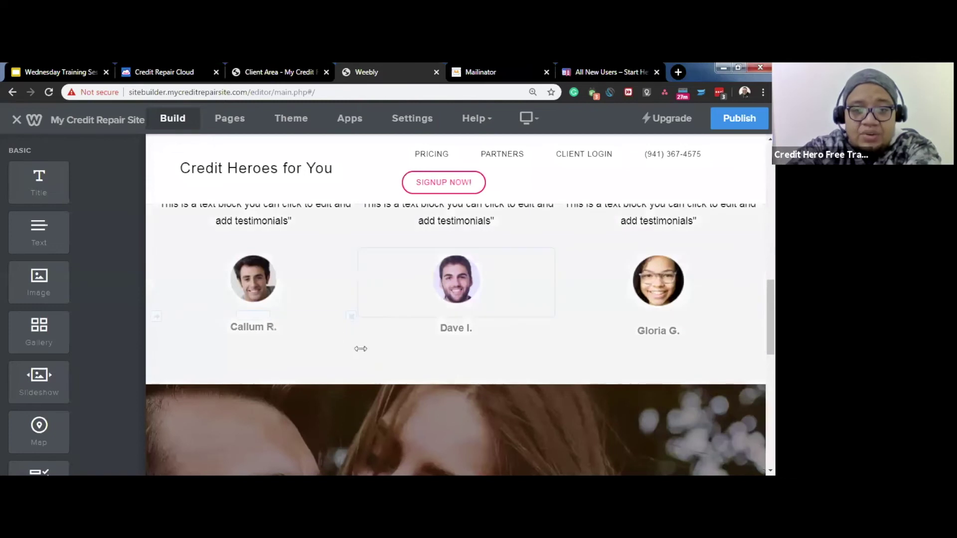
scroll(360, 349, "up", 2)
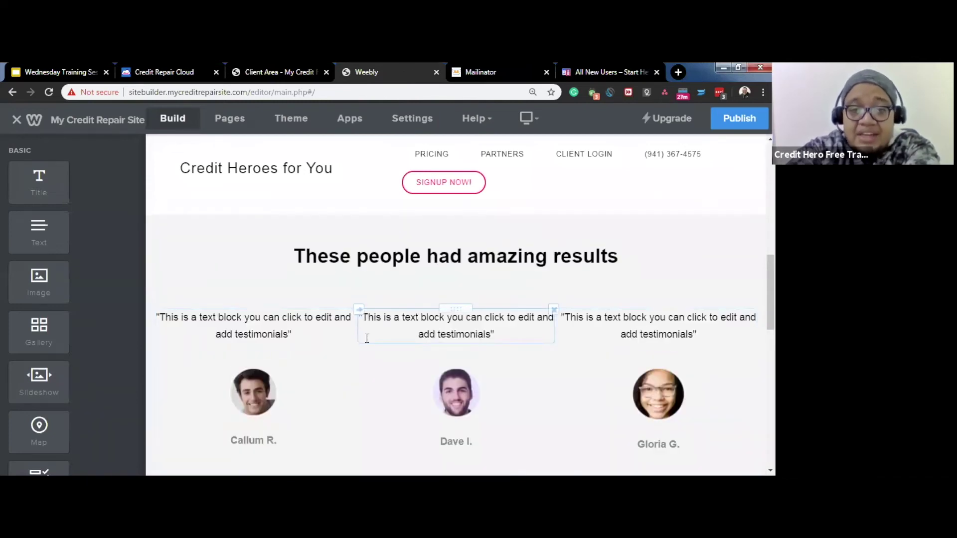
scroll(365, 337, "up", 1)
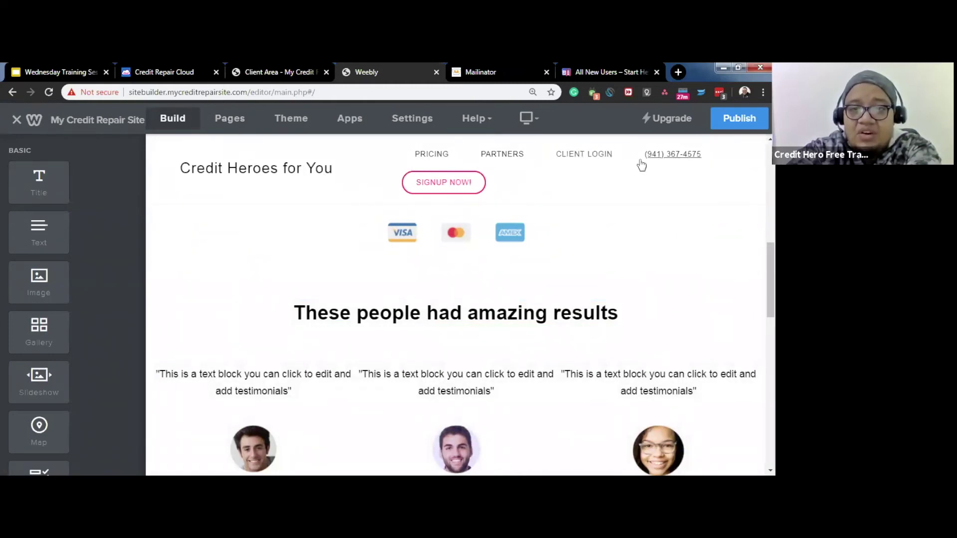
left_click(441, 153)
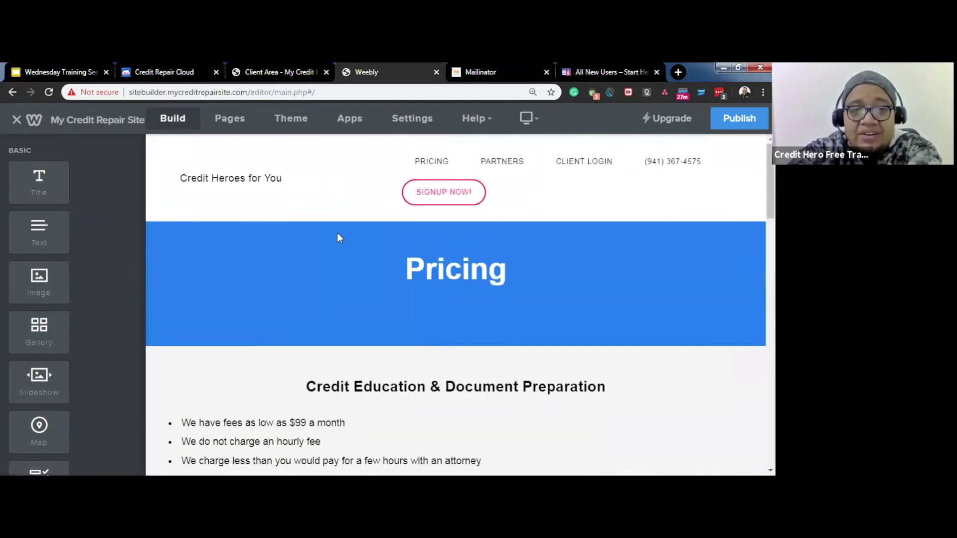
Step: Enable SSL for the site in its general settings
left_click(427, 123)
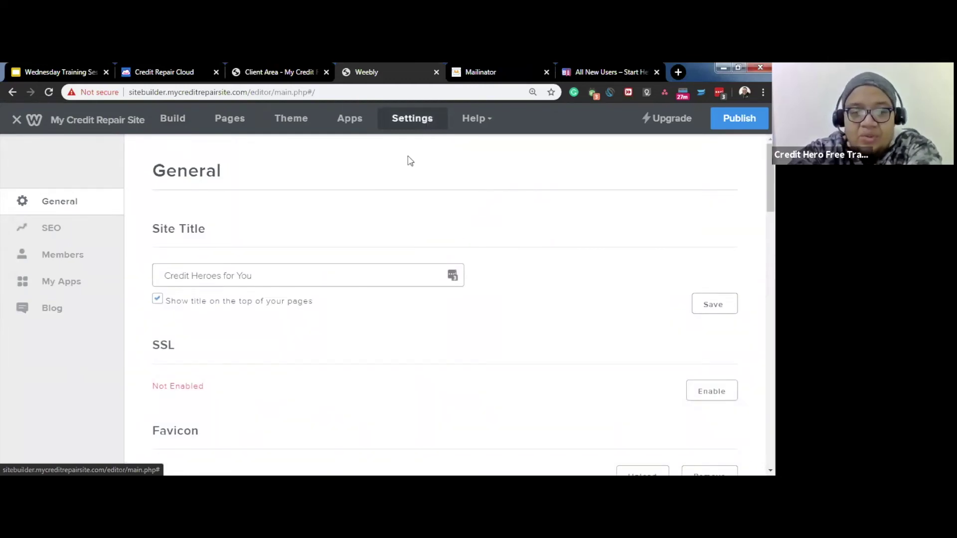
scroll(424, 228, "down", 1)
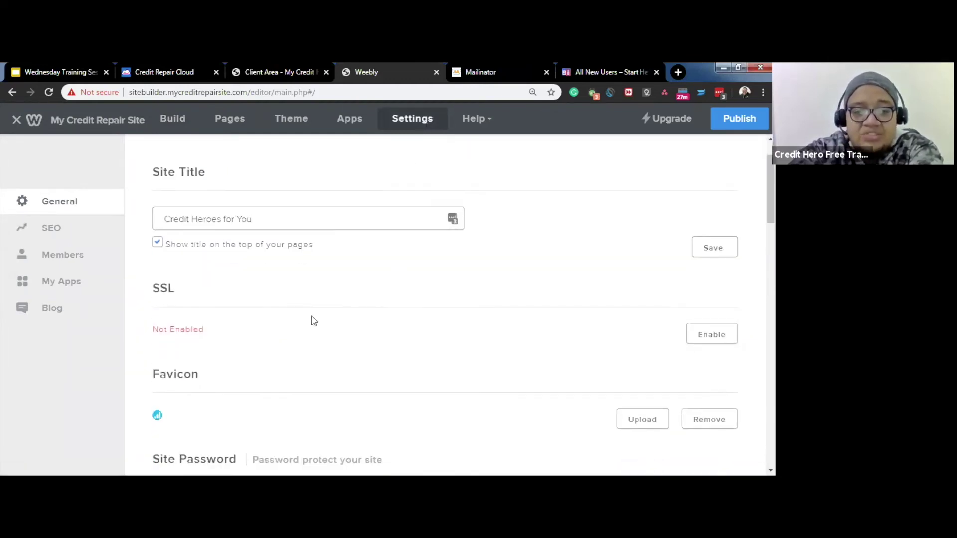
left_click(708, 342)
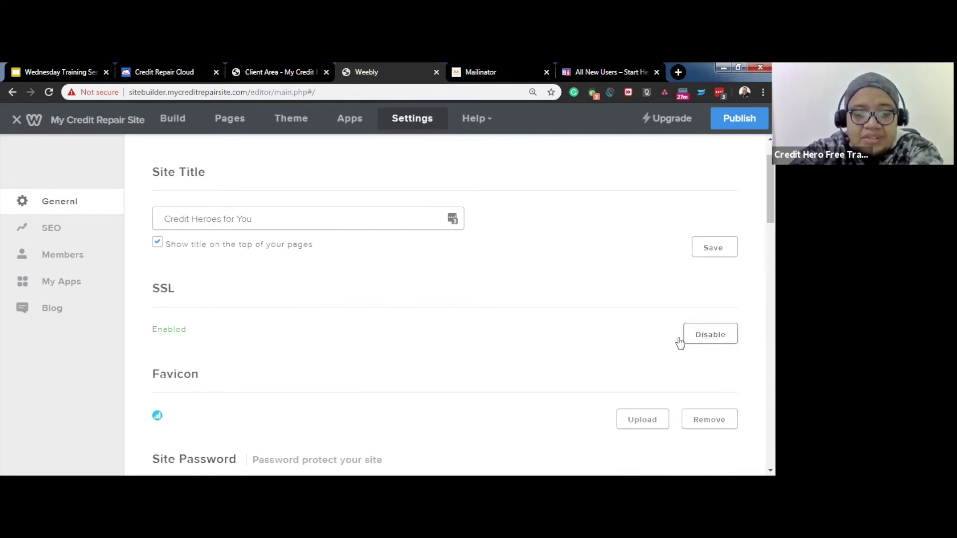
Step: Remove the site's default favicon and dismiss the file chooser without selecting a replacement
scroll(278, 359, "down", 1)
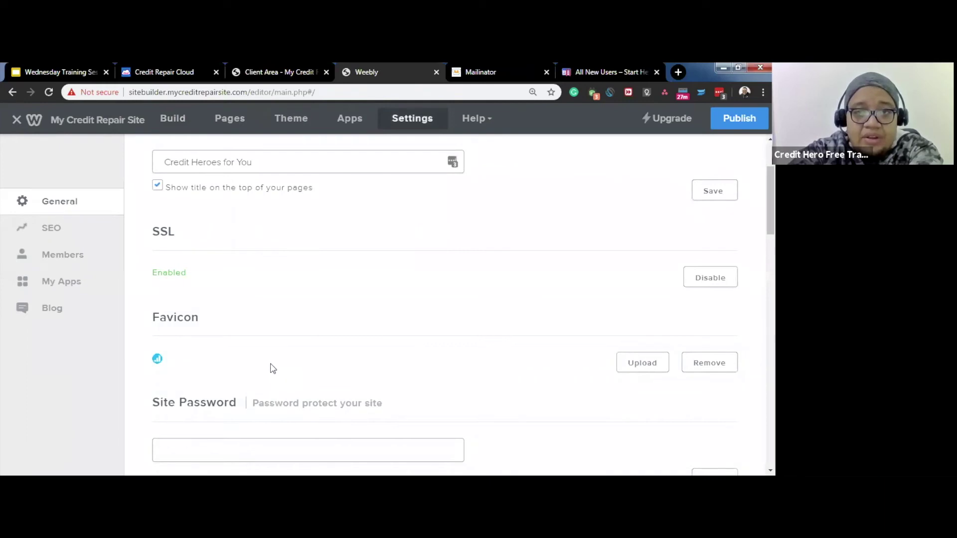
scroll(255, 370, "down", 1)
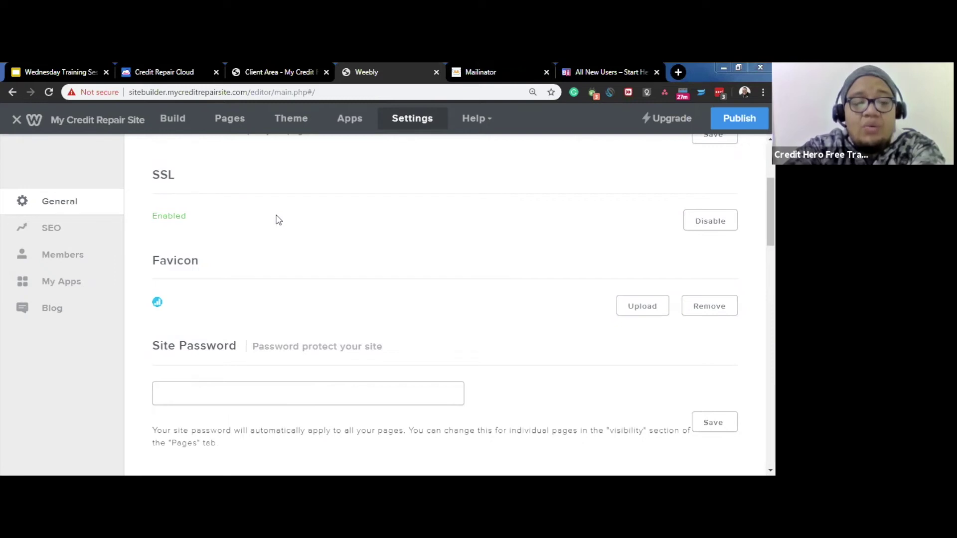
left_click(697, 315)
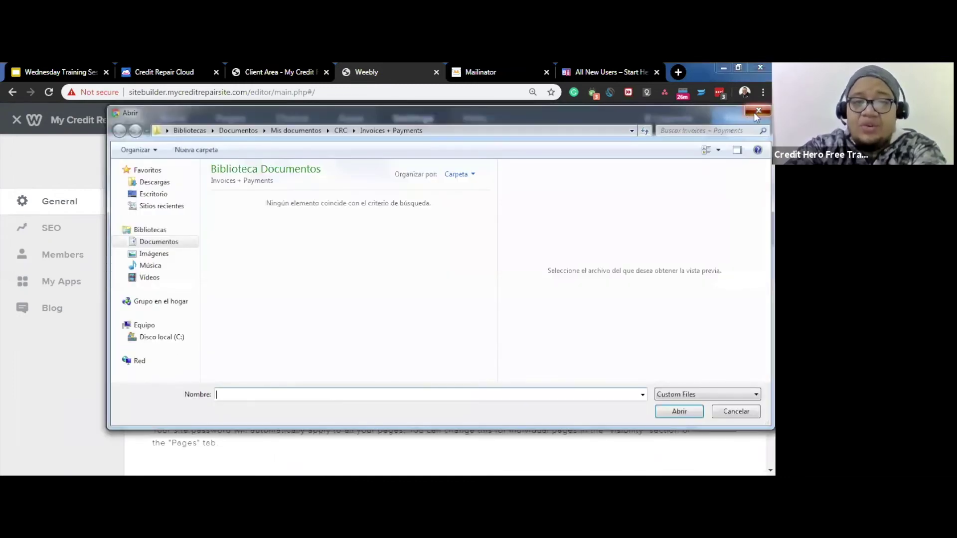
left_click(757, 113)
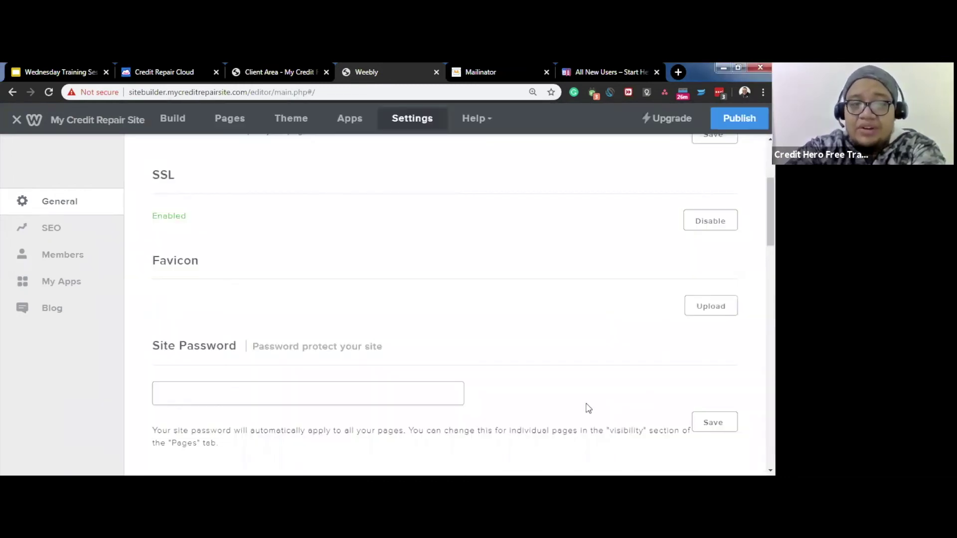
Step: Look through the remaining general settings, including the cookie banner, AdSense authorization and Un-publish sections
scroll(588, 408, "down", 3)
scroll(589, 407, "up", 1)
scroll(588, 408, "down", 6)
scroll(588, 408, "down", 10)
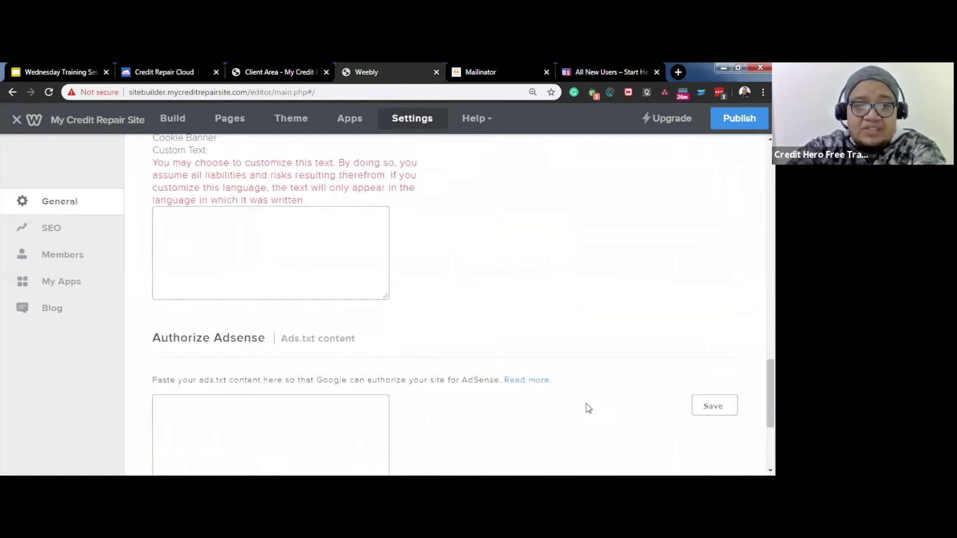
scroll(588, 408, "down", 2)
scroll(589, 408, "up", 3)
scroll(588, 408, "down", 3)
scroll(588, 408, "down", 2)
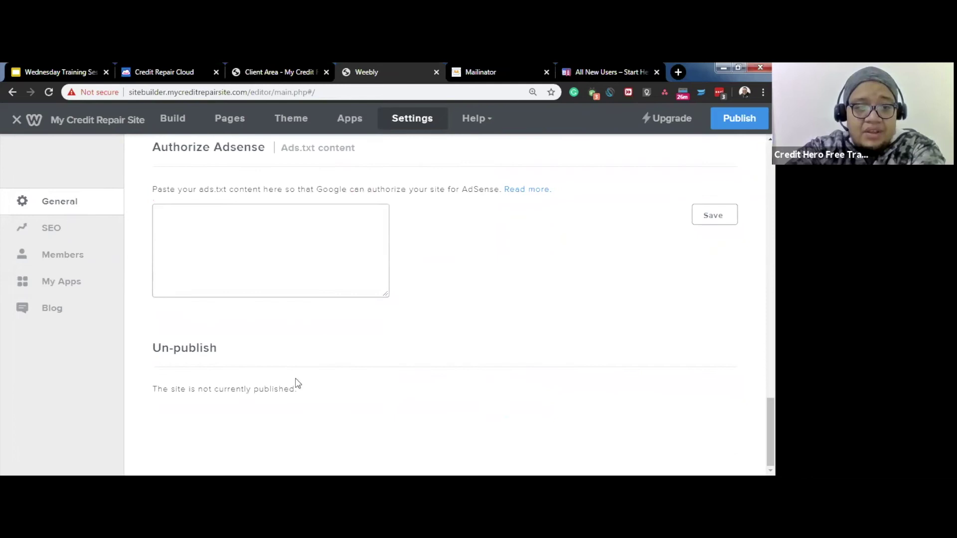
Step: Open the SEO settings and examine the site description, meta keywords, footer and header code, search engine visibility and 301 redirects
left_click(65, 238)
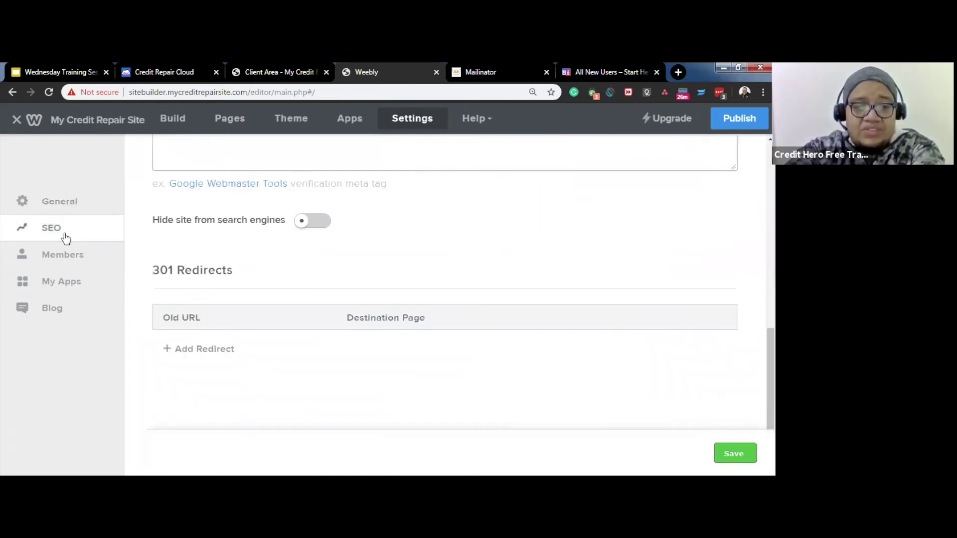
scroll(348, 367, "up", 6)
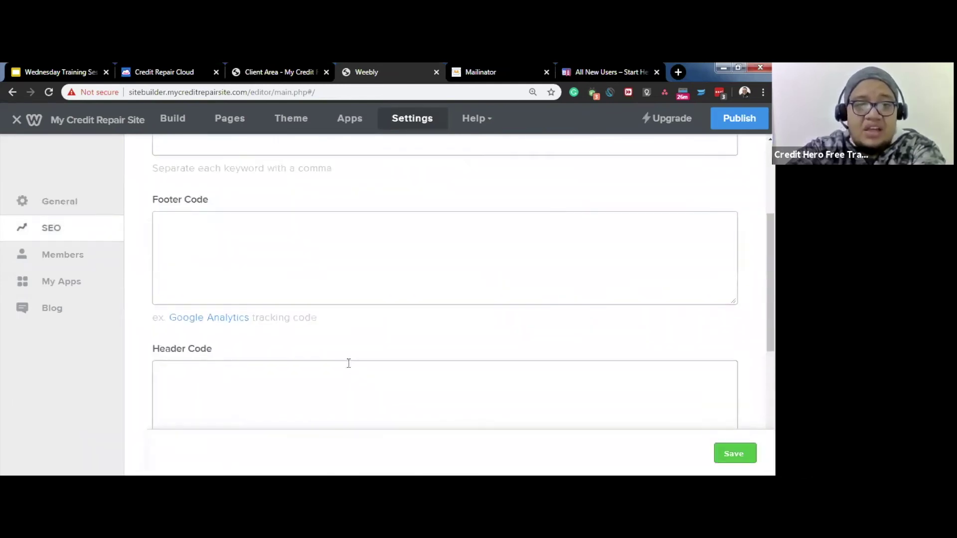
scroll(344, 369, "down", 5)
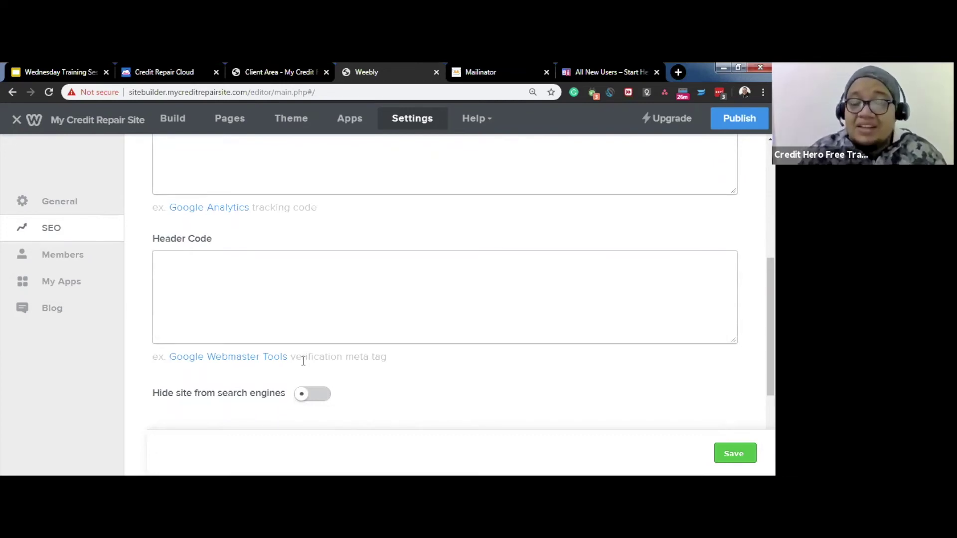
scroll(294, 366, "up", 3)
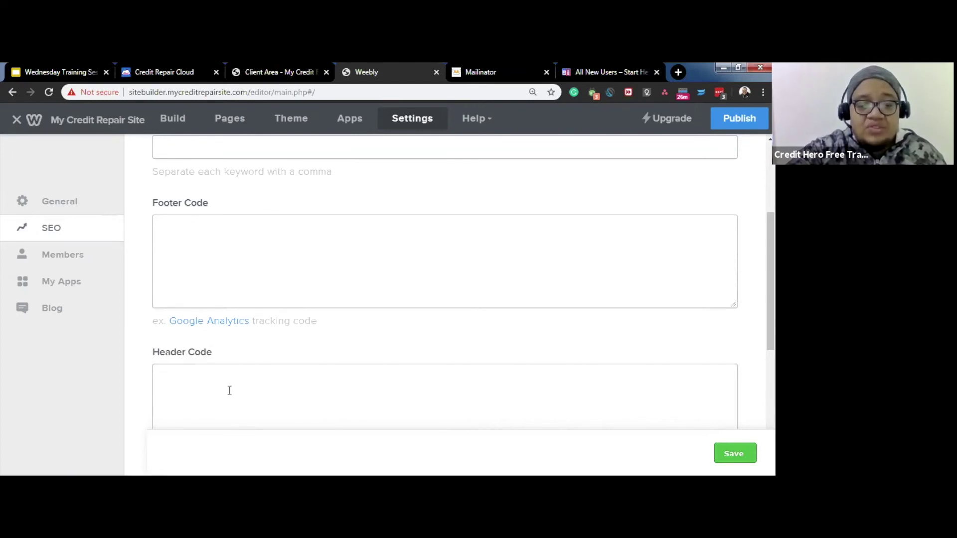
left_click(218, 264)
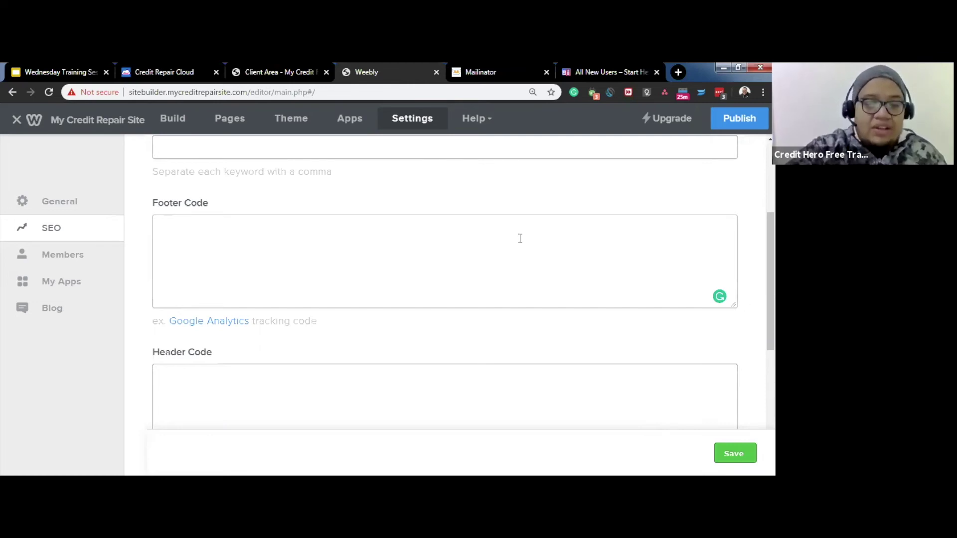
scroll(458, 267, "down", 3)
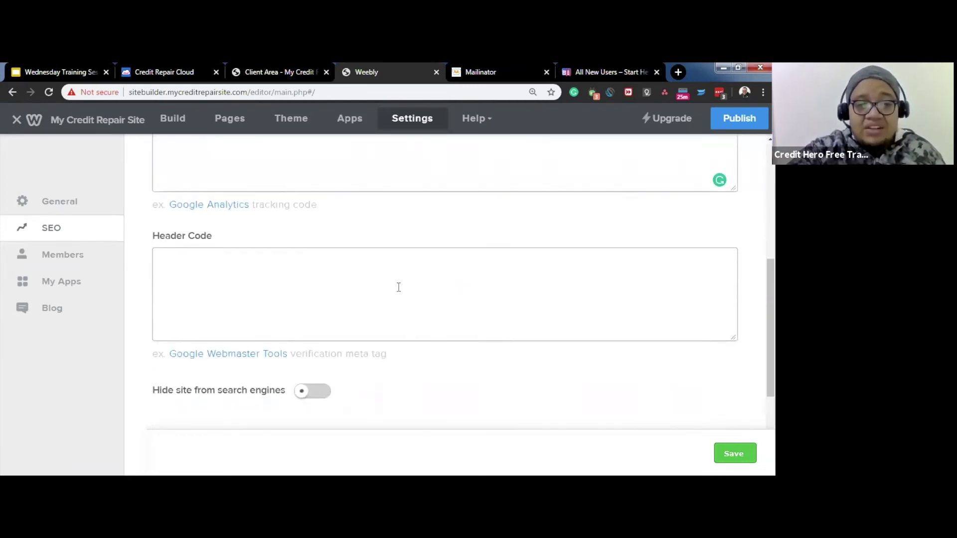
scroll(397, 286, "down", 2)
scroll(396, 292, "up", 1)
scroll(394, 292, "up", 1)
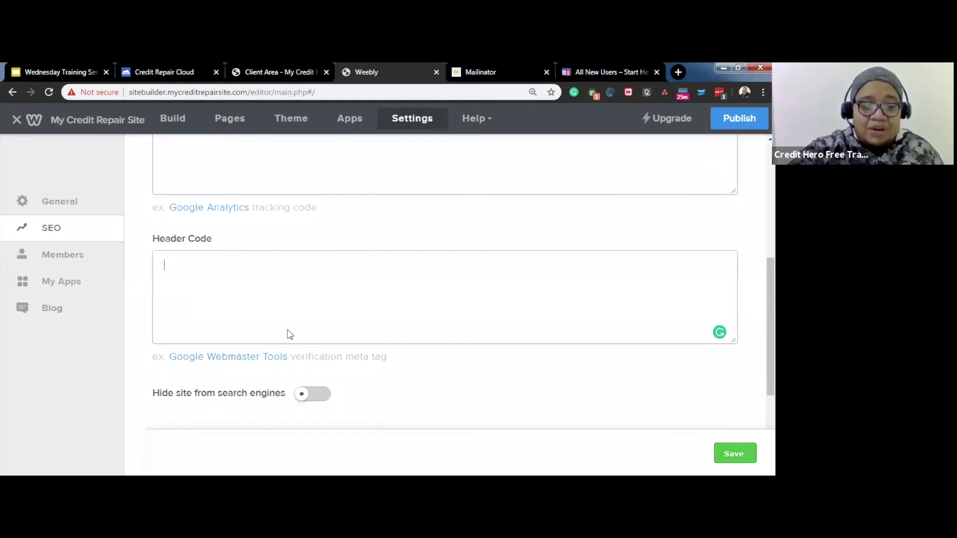
scroll(253, 306, "down", 3)
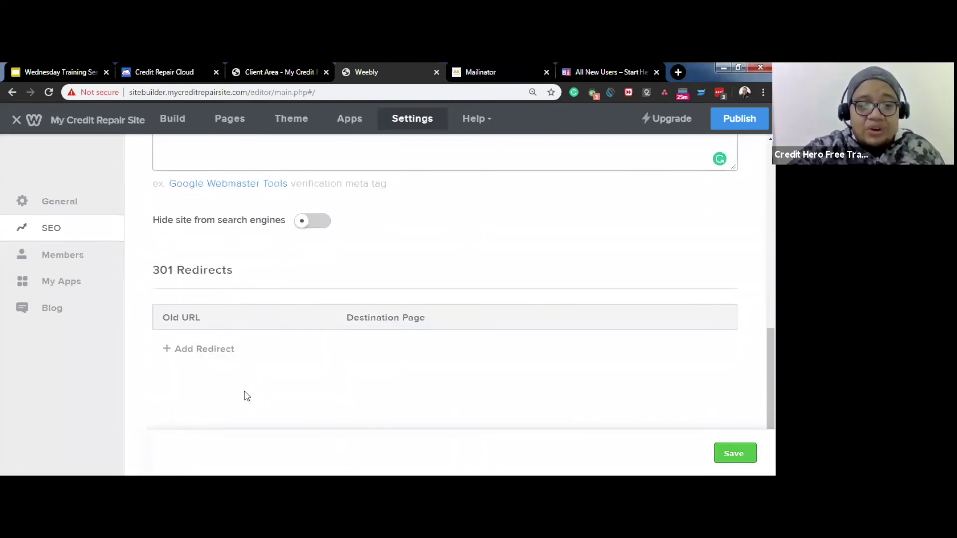
scroll(247, 394, "up", 7)
scroll(245, 392, "up", 1)
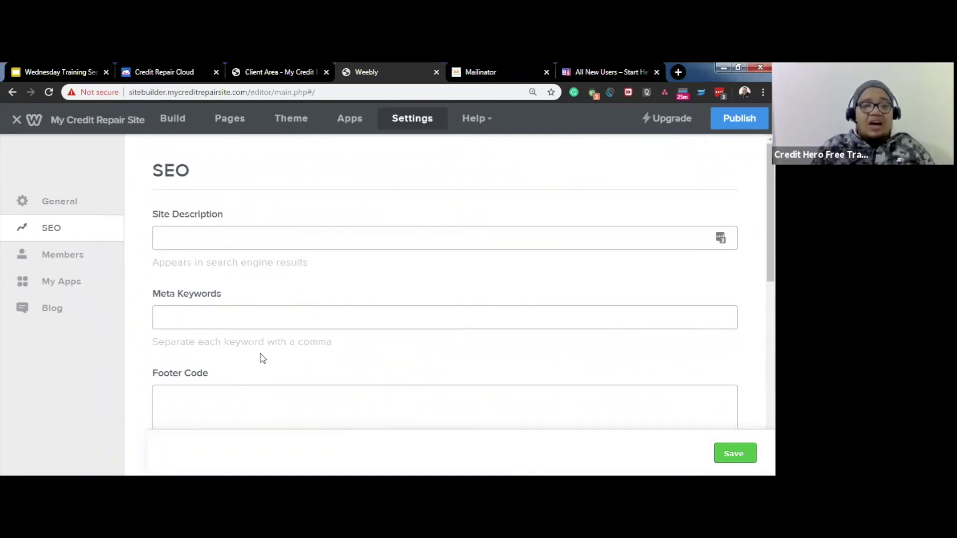
Step: Return to the page builder and look over the Pricing page, from the header to the accepted credit cards
left_click(172, 119)
scroll(299, 359, "down", 6)
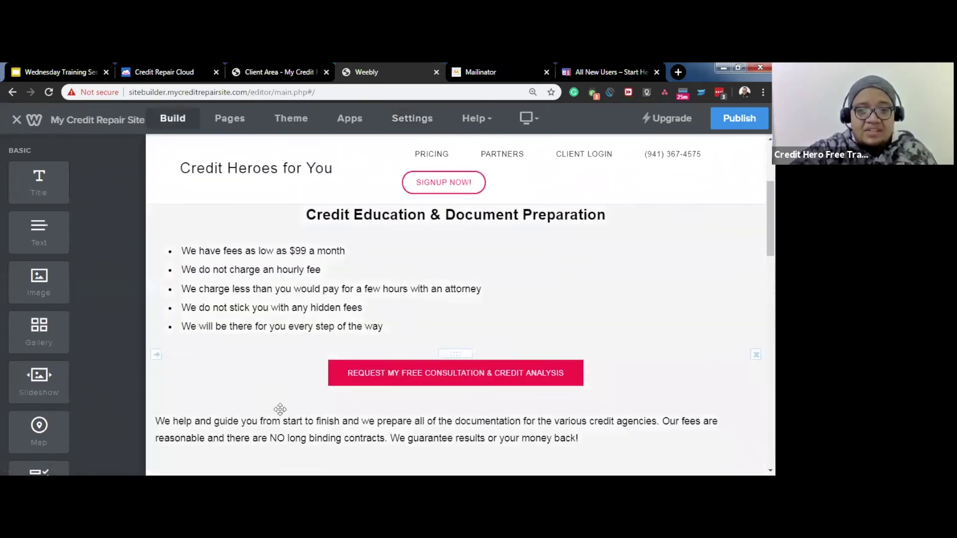
scroll(269, 418, "up", 6)
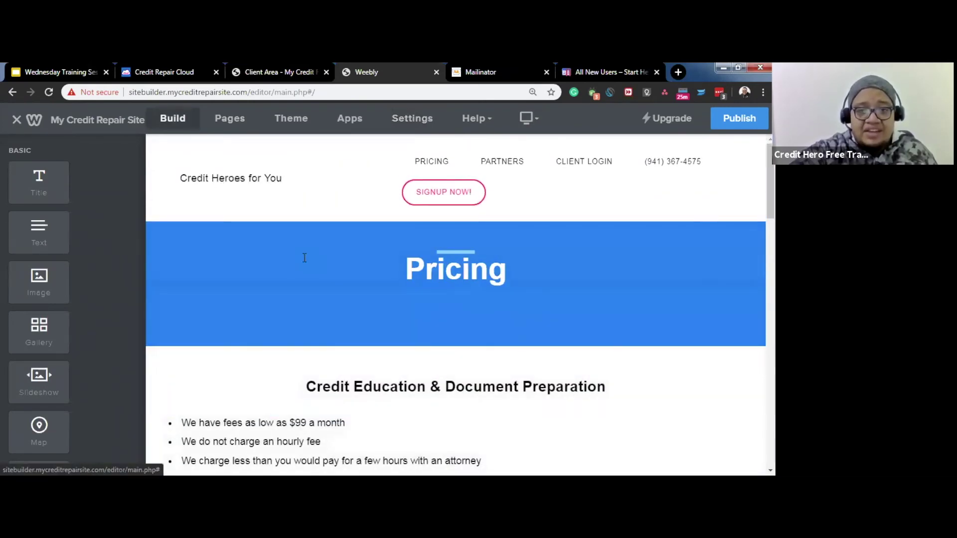
left_click(185, 180)
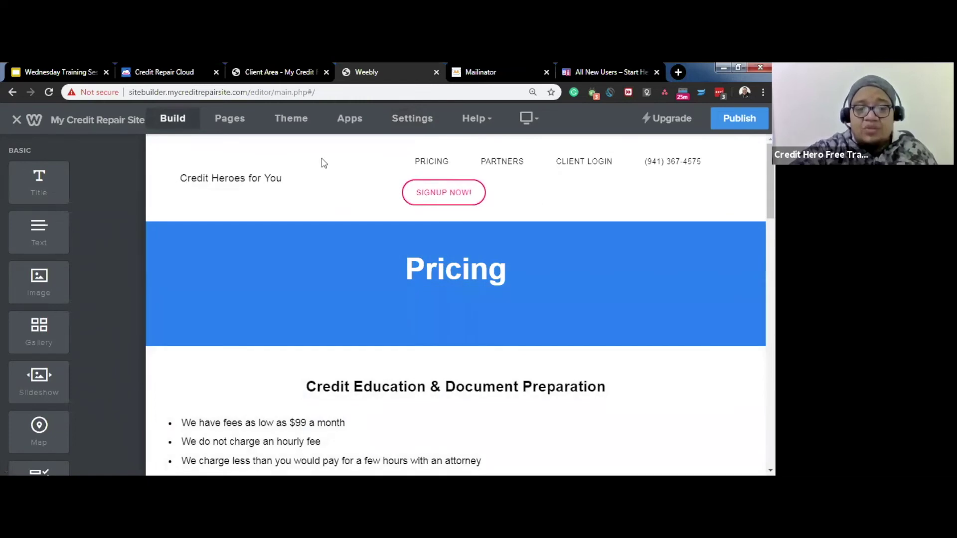
scroll(371, 404, "down", 5)
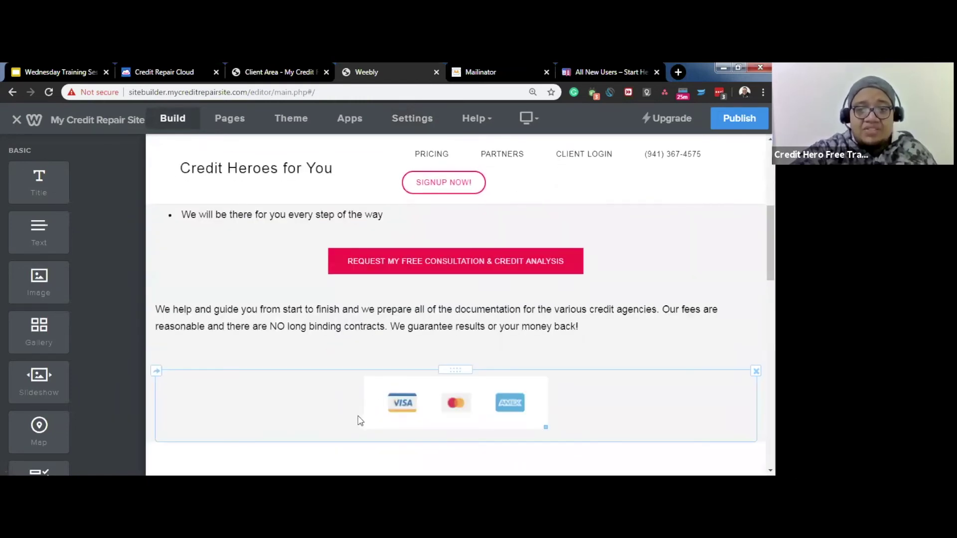
scroll(361, 419, "up", 5)
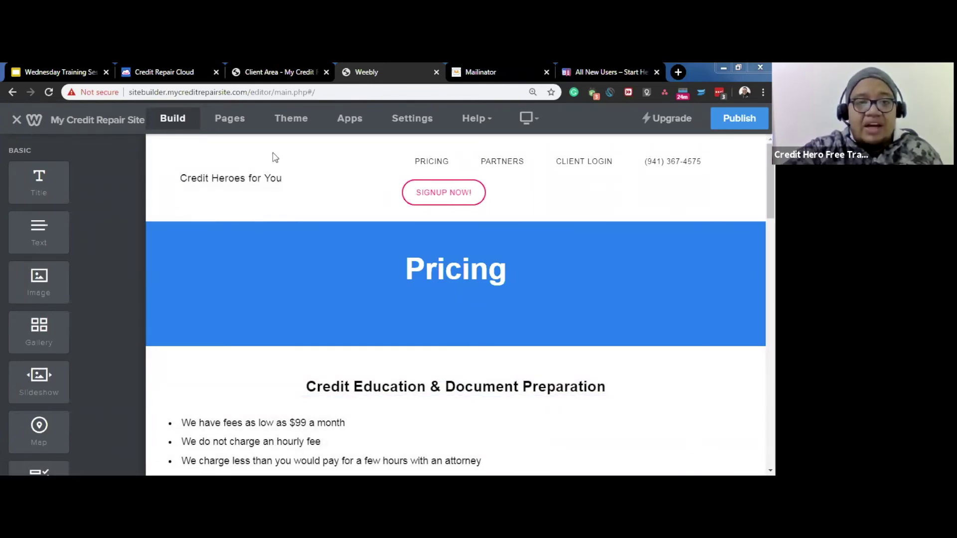
Step: Switch to Credit Repair Cloud and open the Website Tools in the company settings
left_click(184, 70)
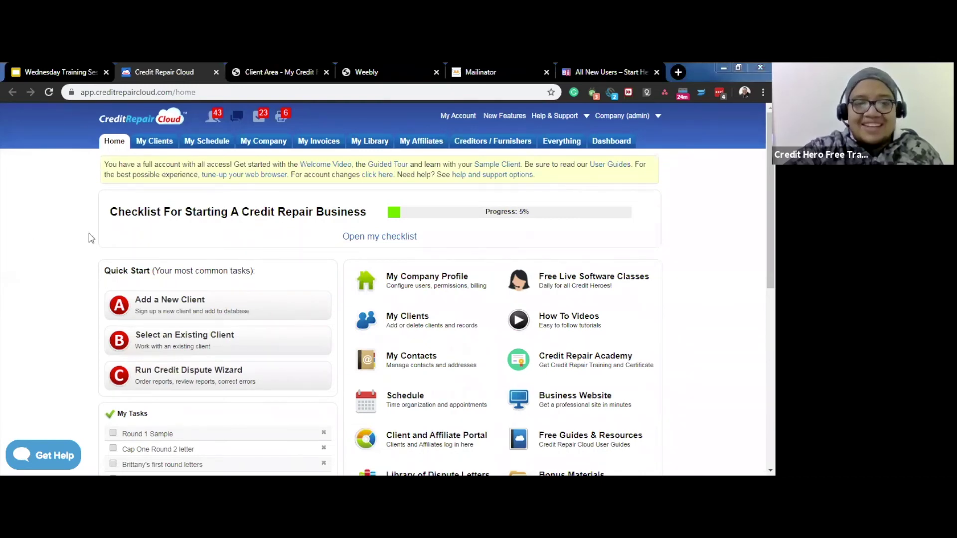
left_click(265, 147)
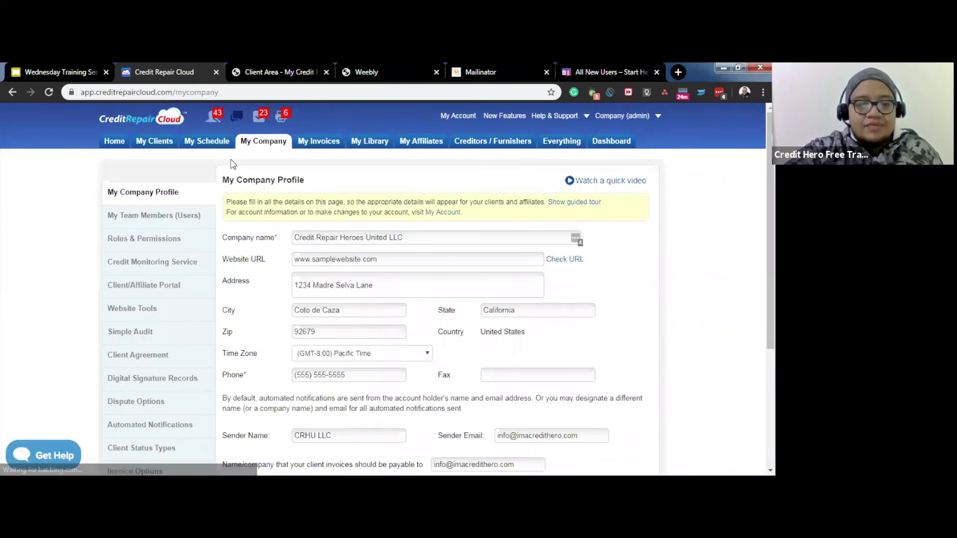
scroll(229, 168, "down", 1)
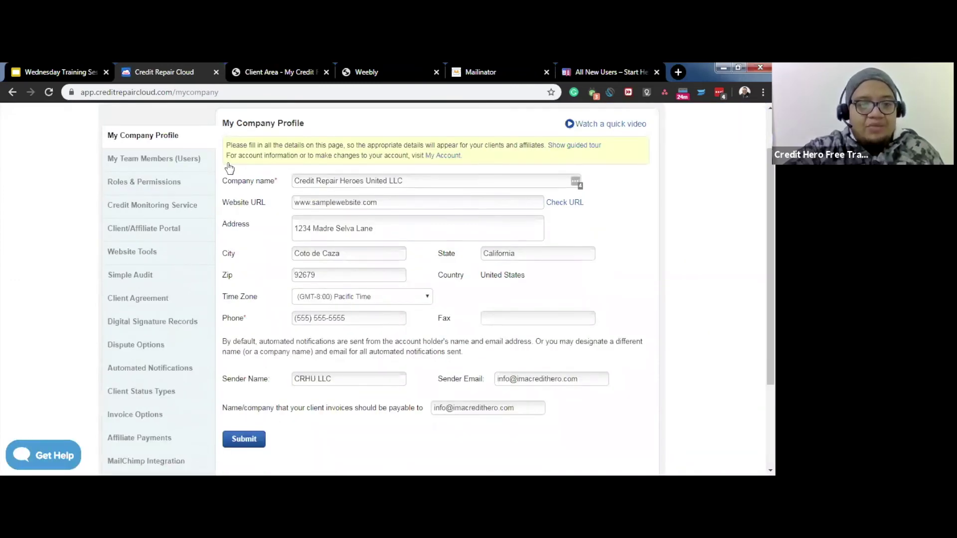
left_click(159, 254)
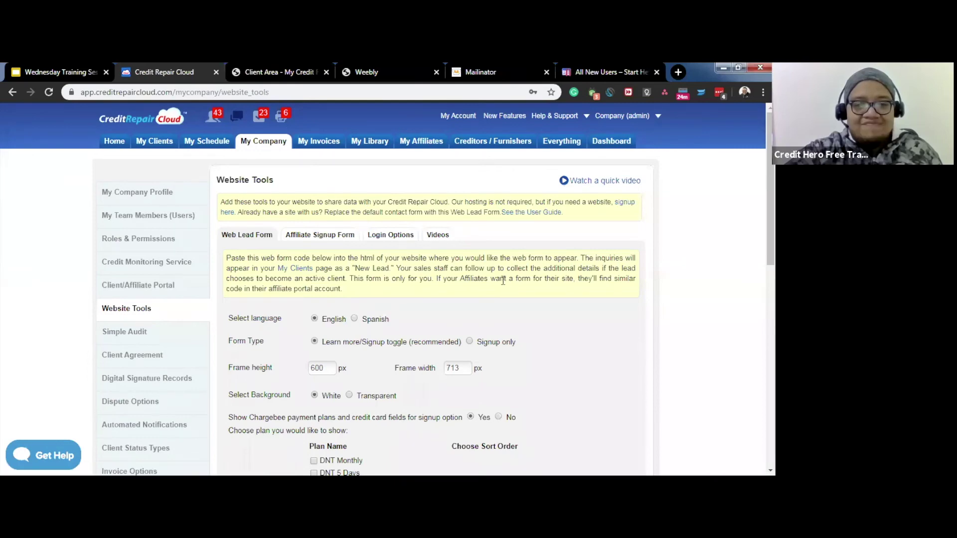
Step: Turn off the Chargebee payment plans and credit card fields for the web lead form, and copy its webform code
scroll(504, 281, "down", 1)
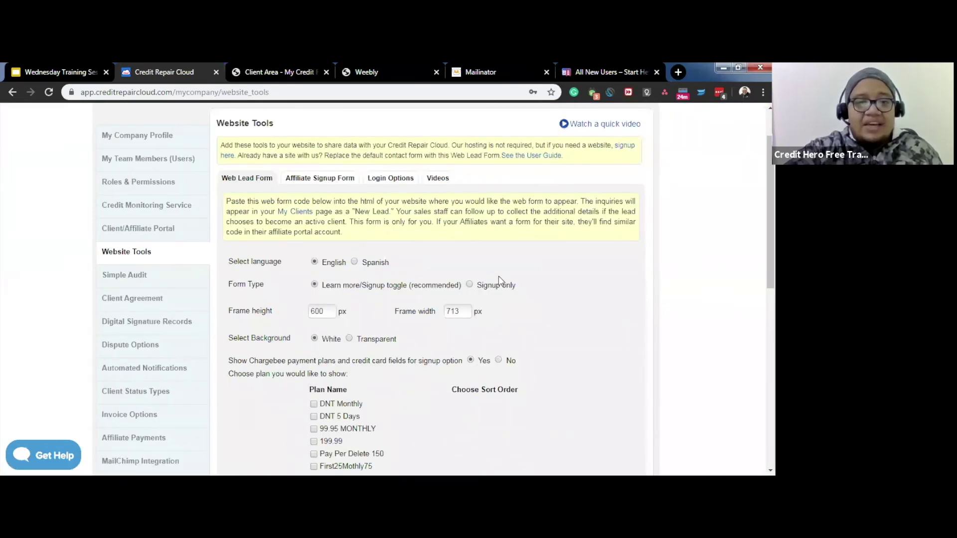
scroll(503, 285, "down", 1)
left_click(498, 304)
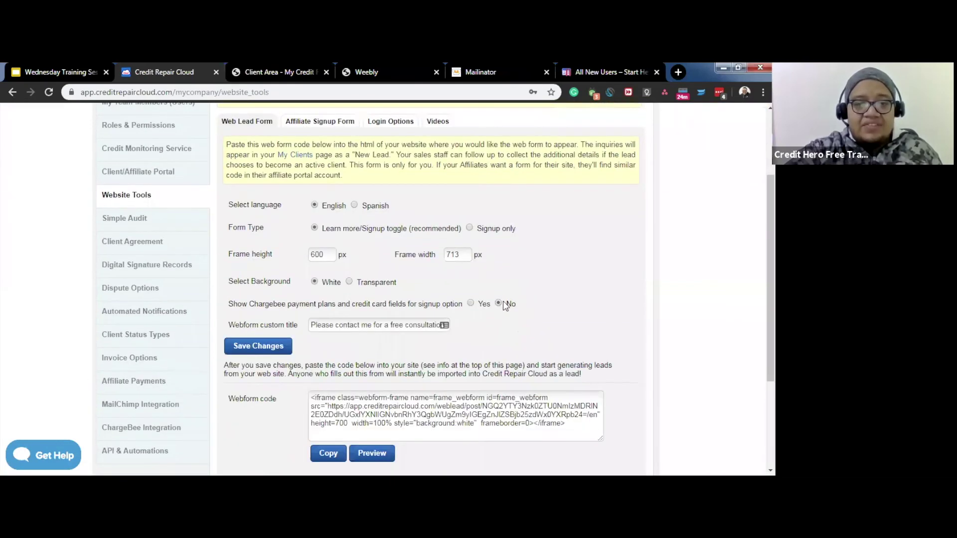
scroll(527, 298, "down", 1)
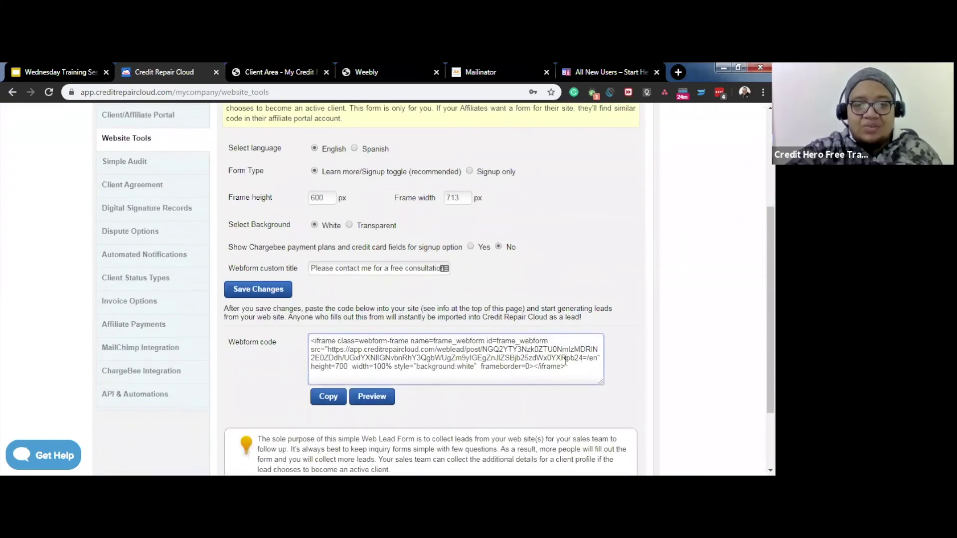
left_click_drag(567, 367, 441, 331)
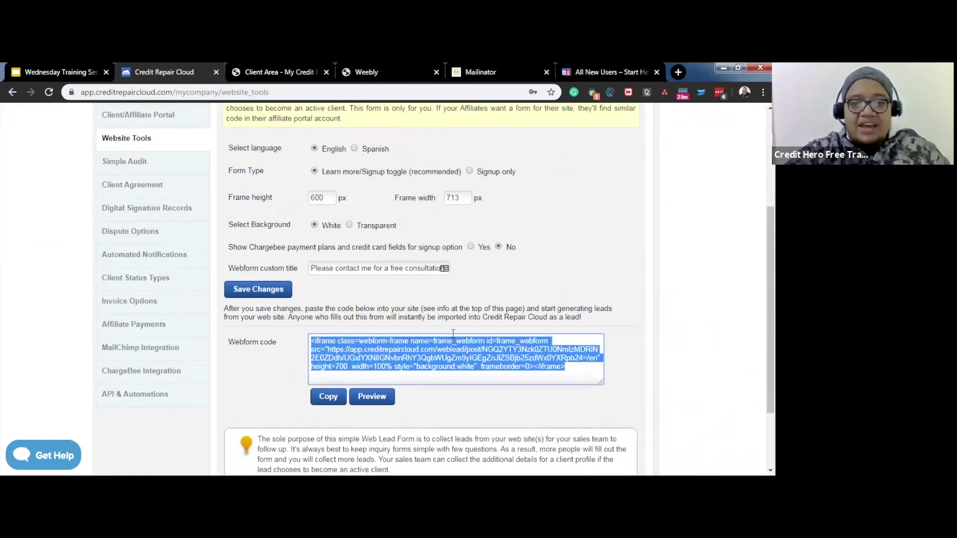
left_click(329, 396)
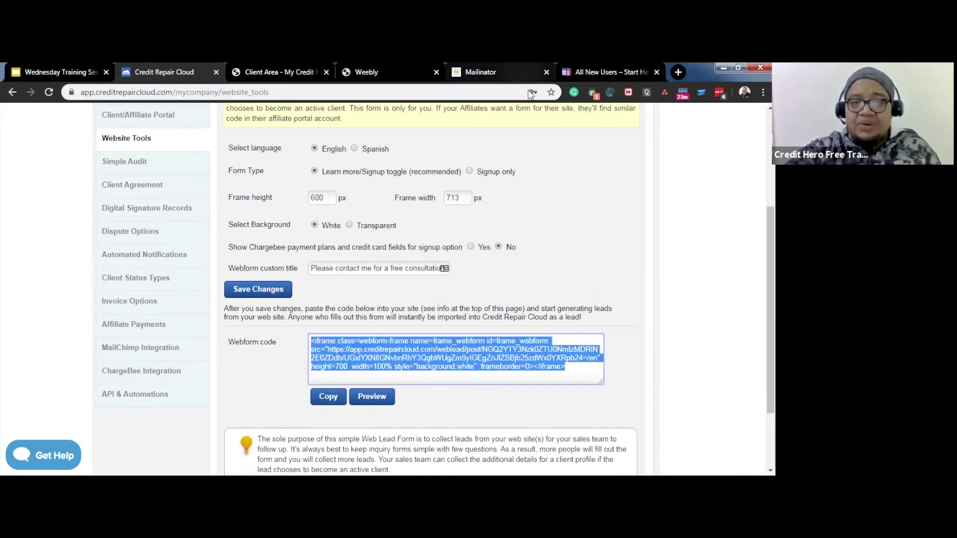
Step: Switch to the Weebly editor and open the signup page at its placeholder consultation form
left_click(480, 72)
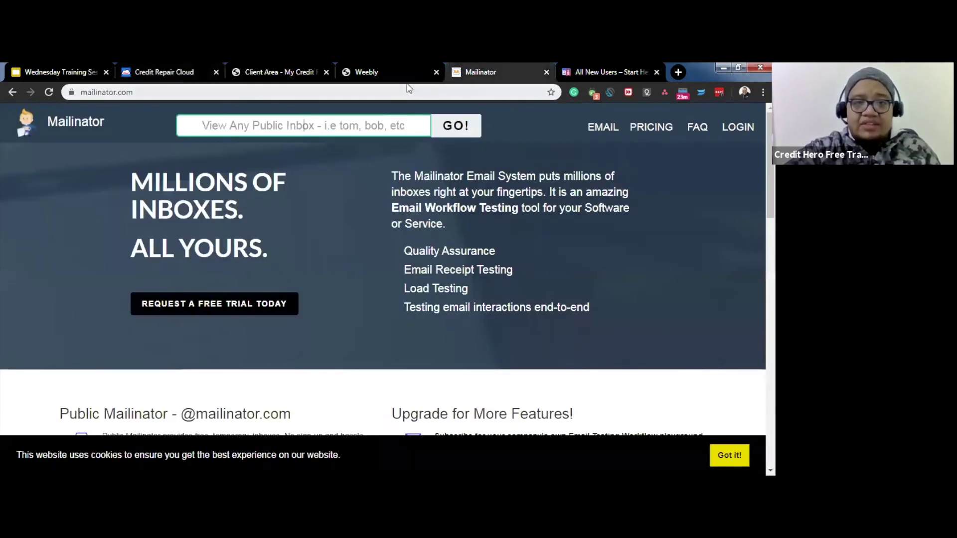
left_click(412, 80)
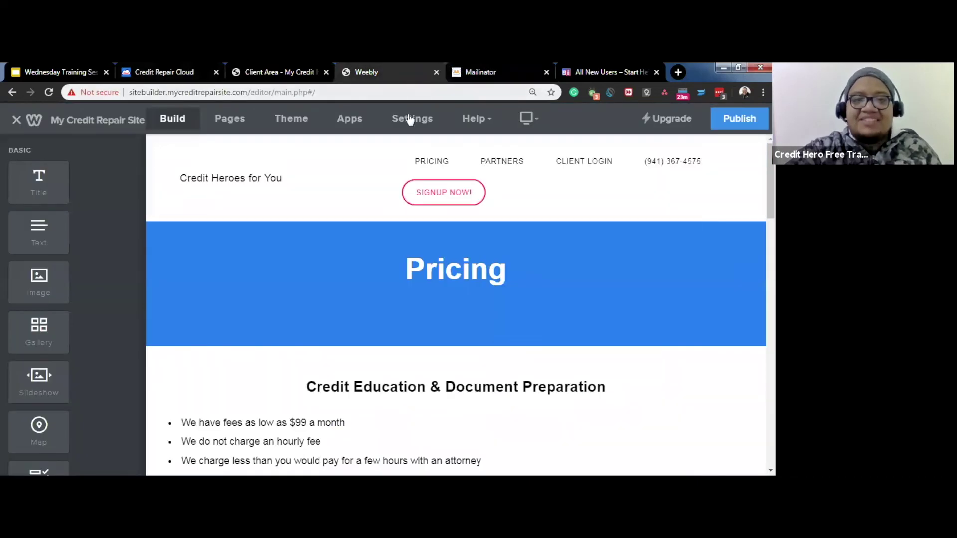
left_click(440, 199)
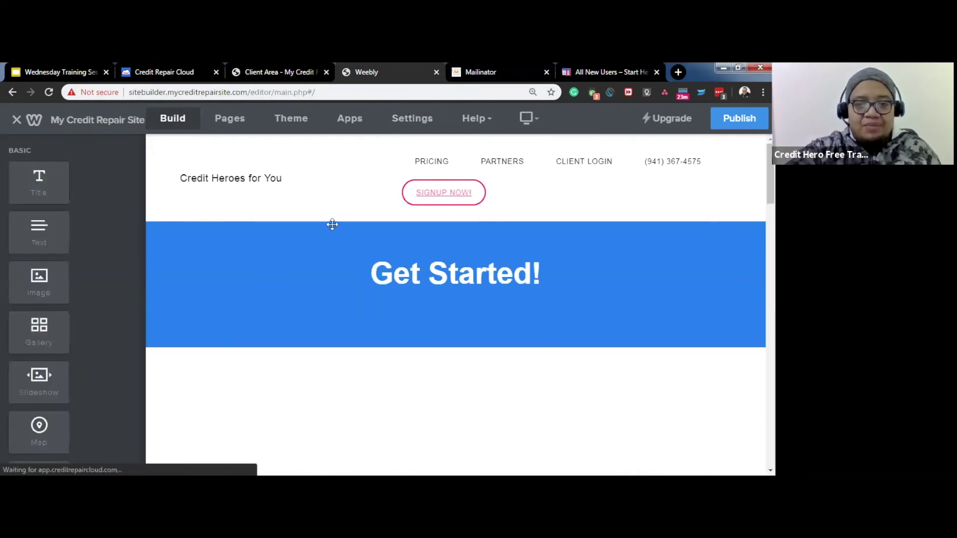
scroll(332, 225, "down", 3)
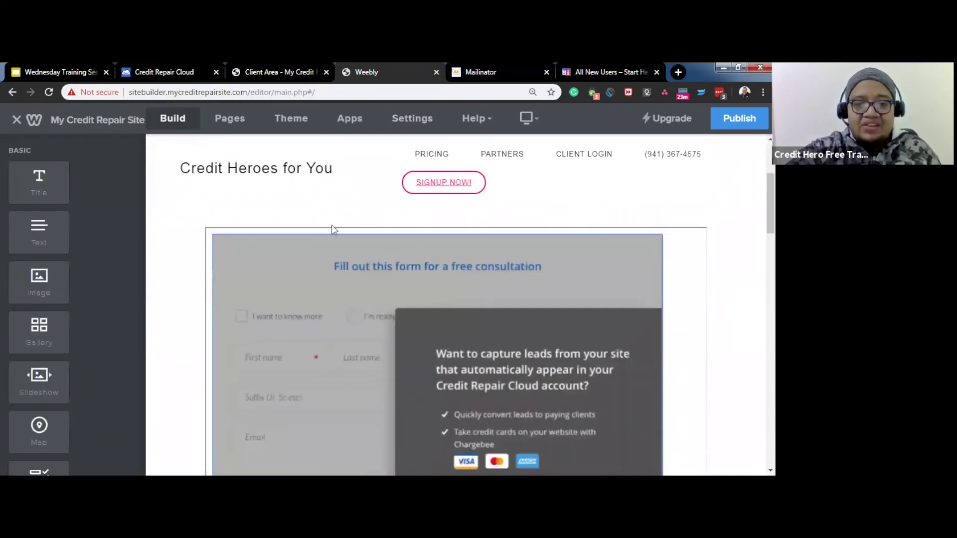
scroll(326, 241, "down", 2)
scroll(348, 319, "down", 4)
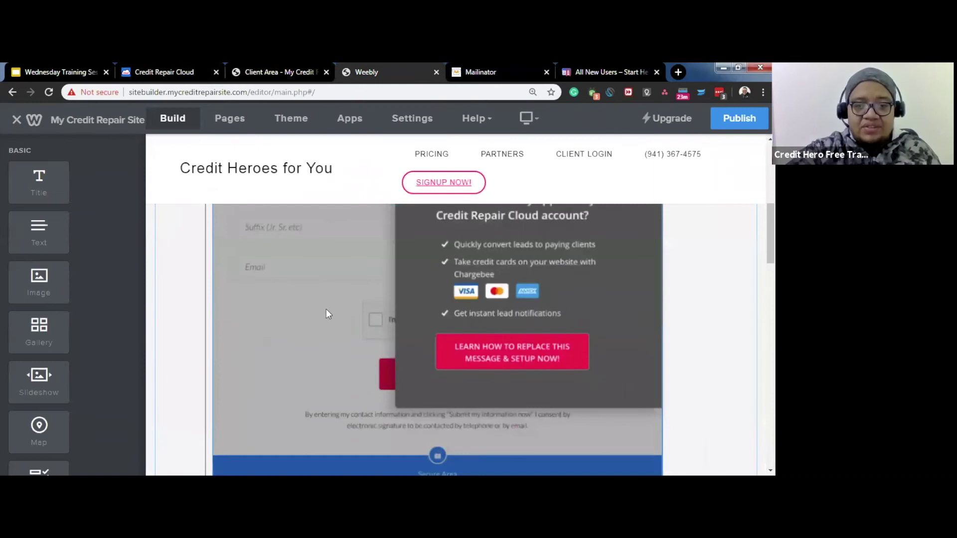
scroll(328, 331, "up", 5)
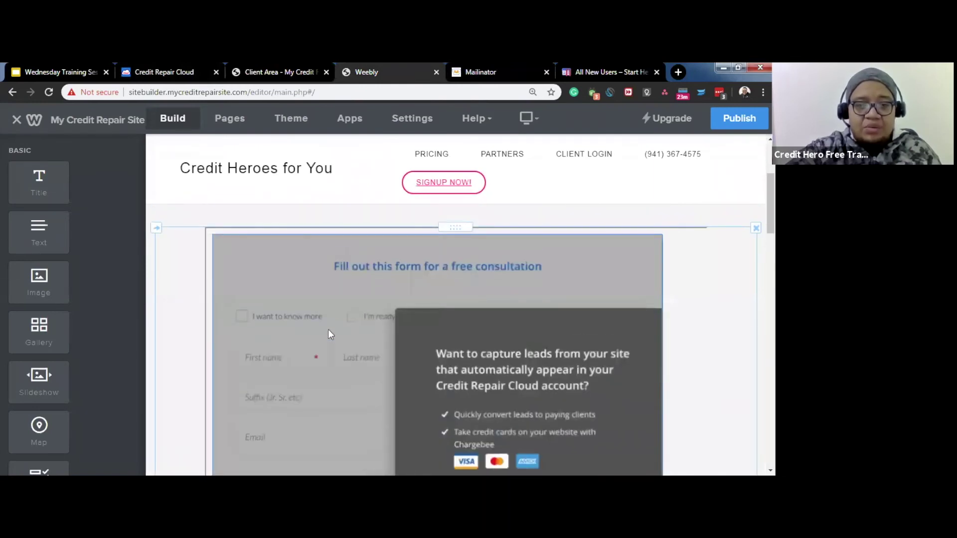
Step: Replace the placeholder form's custom HTML on the Get Started page with the copied webform code
left_click(335, 305)
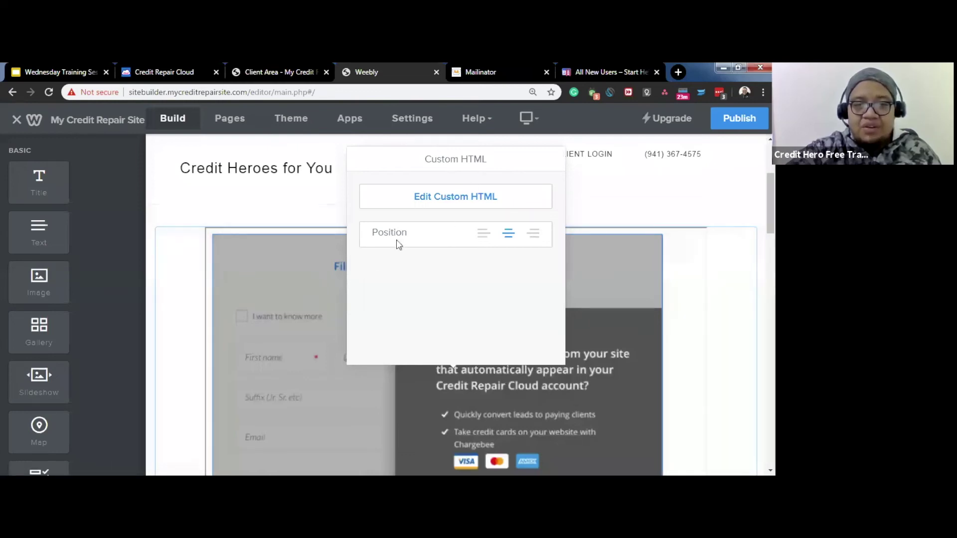
left_click(436, 197)
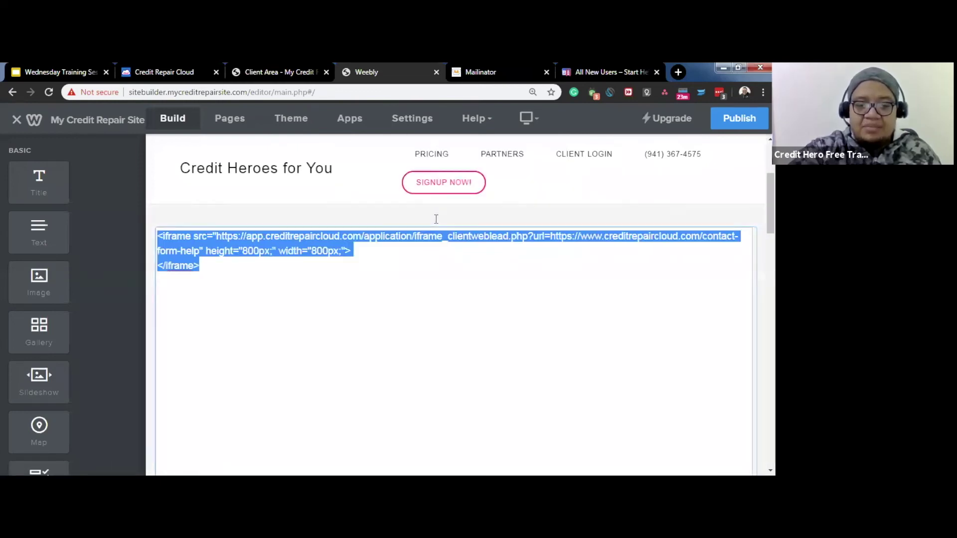
key("BackSpace")
key("ctrl+v")
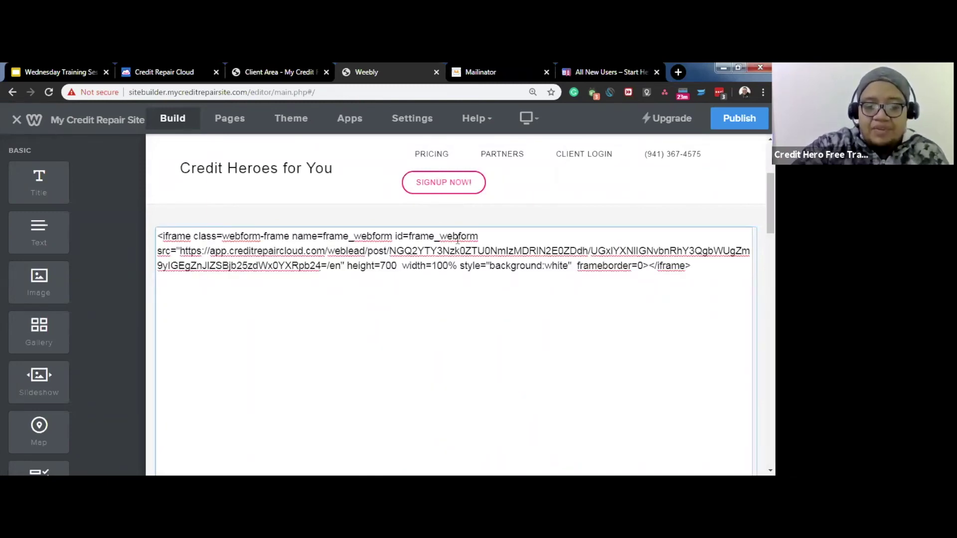
left_click(513, 212)
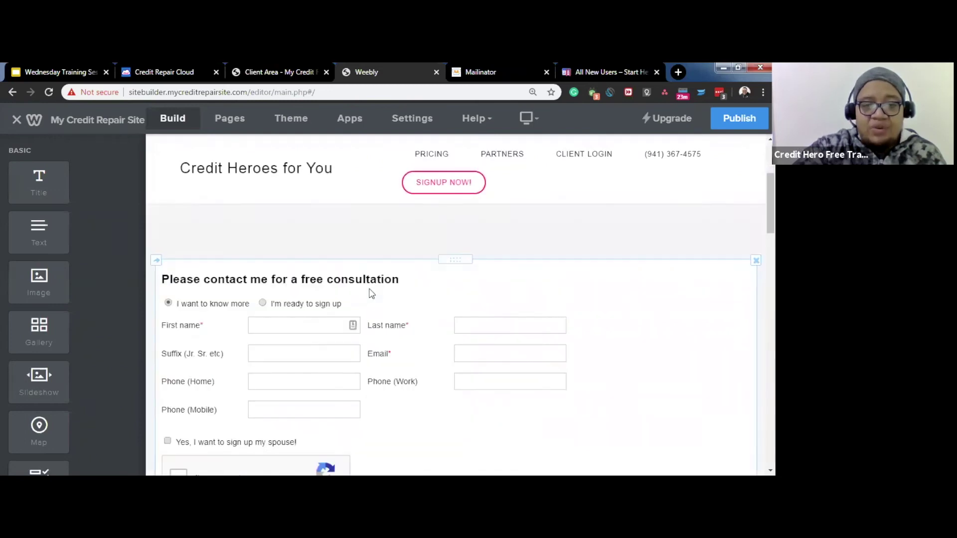
Step: Review the embedded lead form's contact fields, signup options and reCAPTCHA, and glance over the available page elements
scroll(329, 370, "down", 2)
scroll(408, 388, "up", 2)
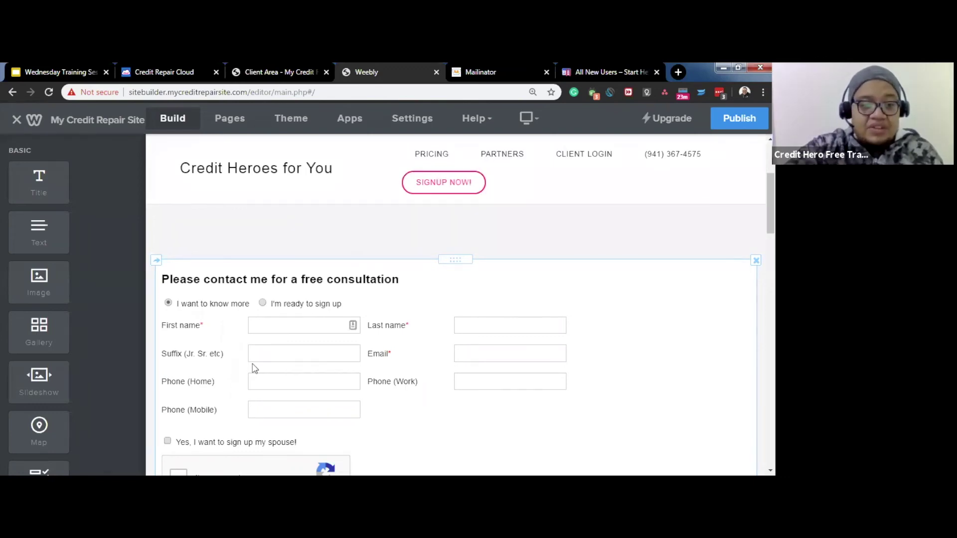
scroll(111, 354, "down", 1)
scroll(110, 355, "down", 2)
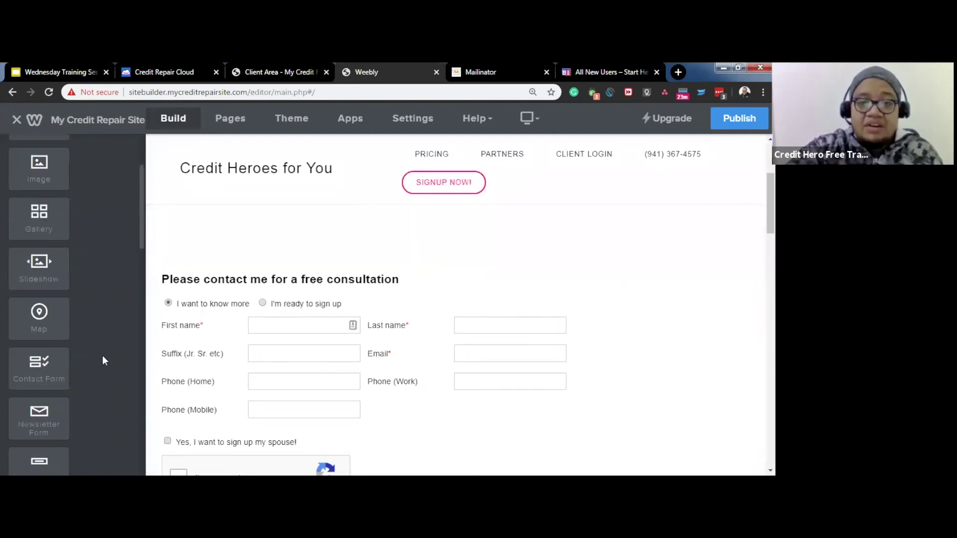
scroll(98, 375, "up", 2)
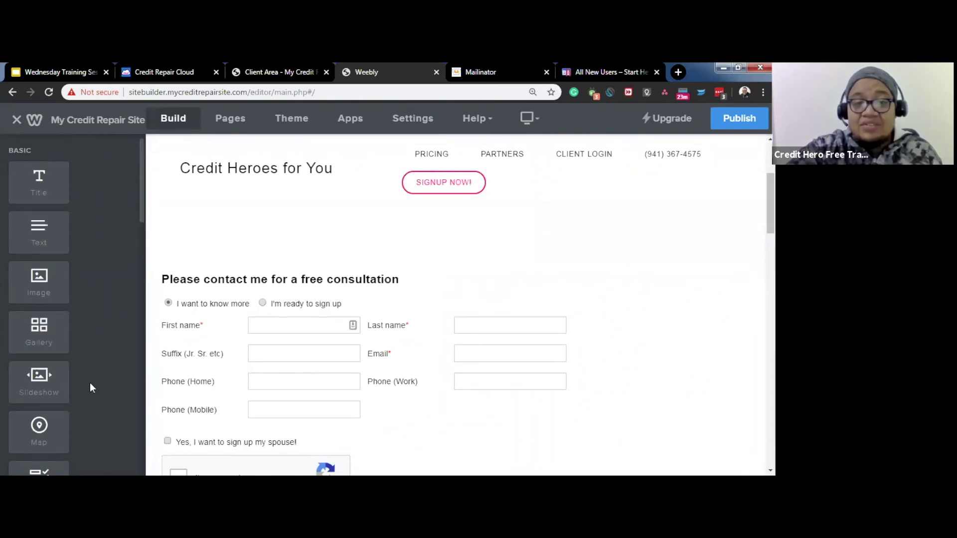
scroll(394, 391, "down", 1)
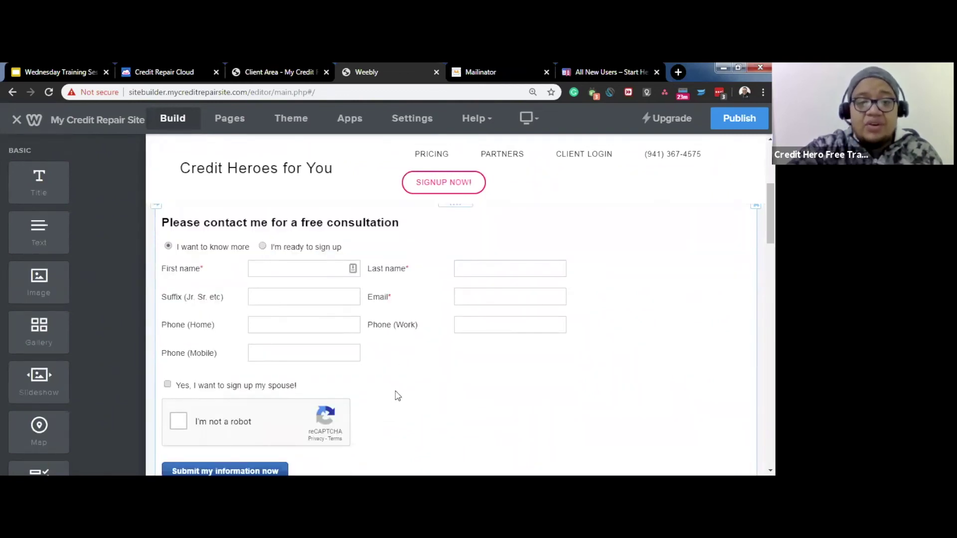
scroll(391, 401, "up", 2)
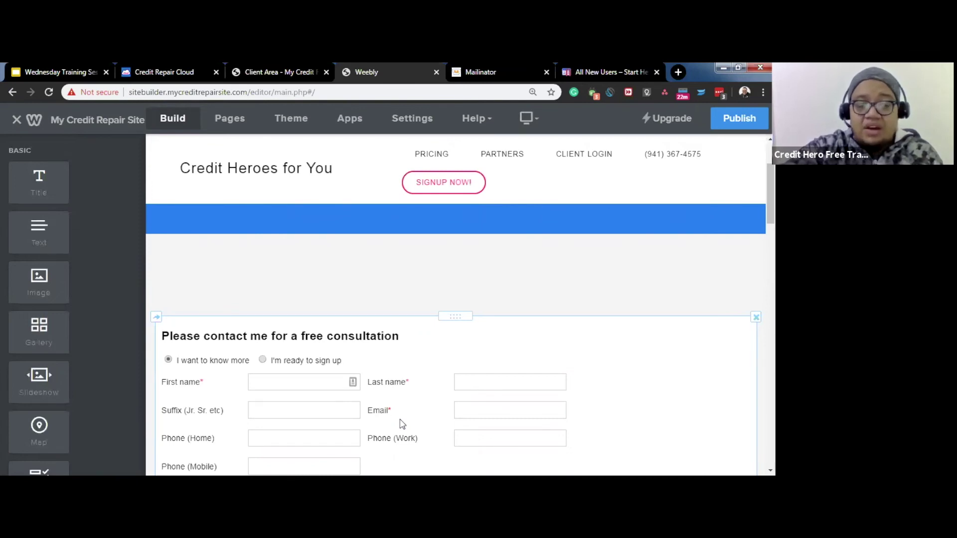
Step: In Credit Repair Cloud, enable Chargebee payment plans for the web form and include Monthly Plan - 99.00, Pay Per Delete Plan - 50.00 and Veterans
key("ctrl+2")
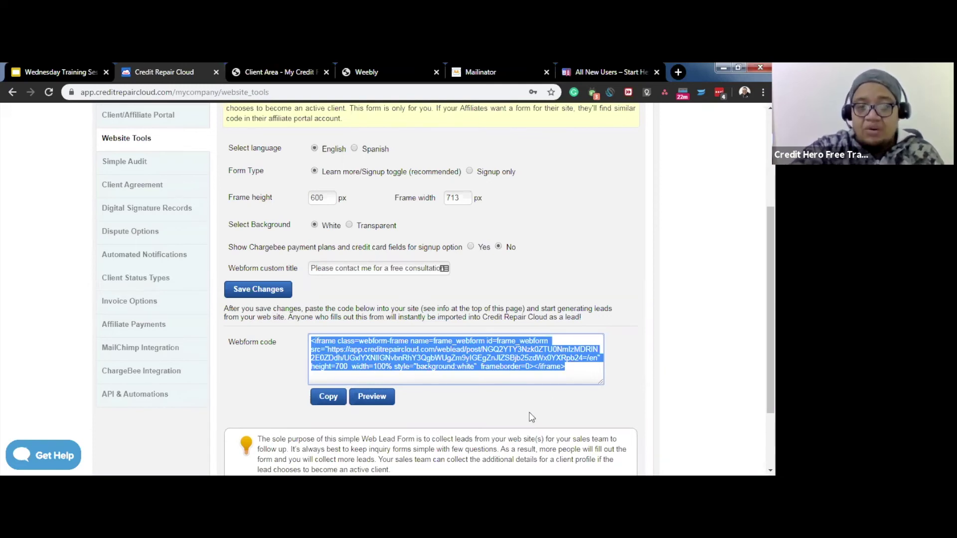
left_click(470, 248)
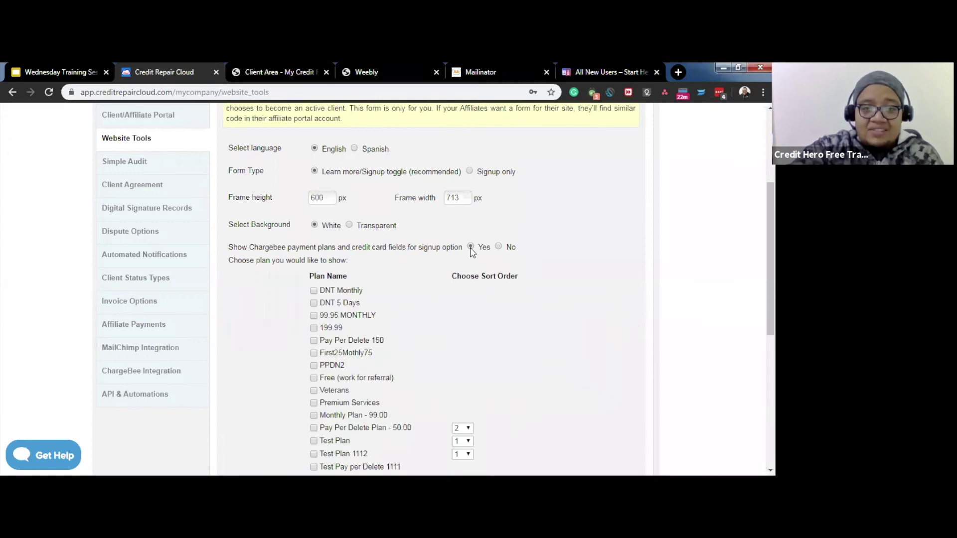
scroll(448, 264, "down", 2)
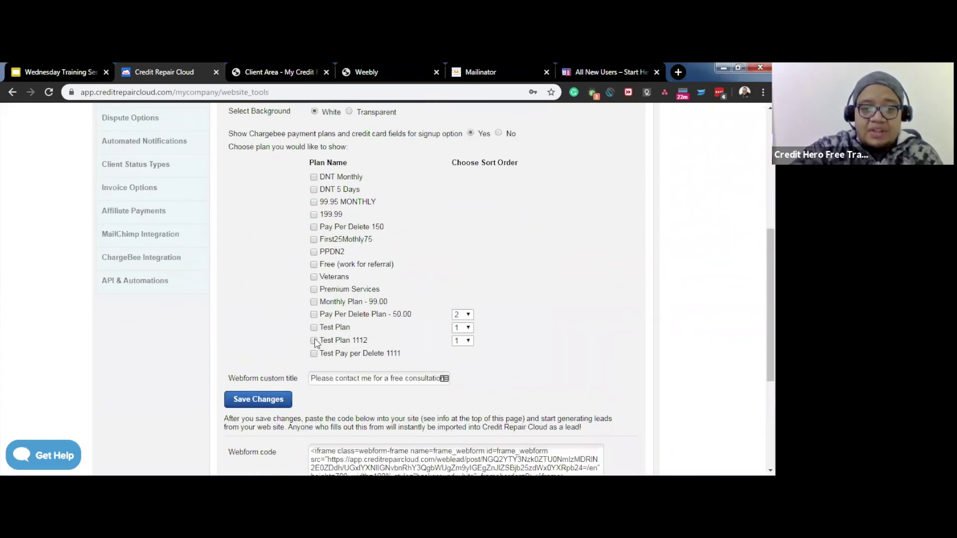
left_click(314, 302)
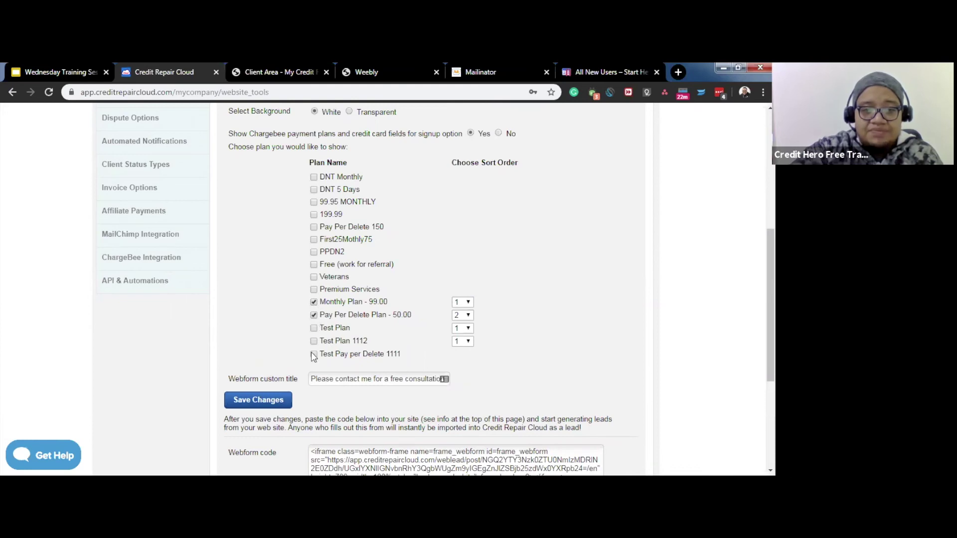
left_click(315, 277)
left_click(464, 344)
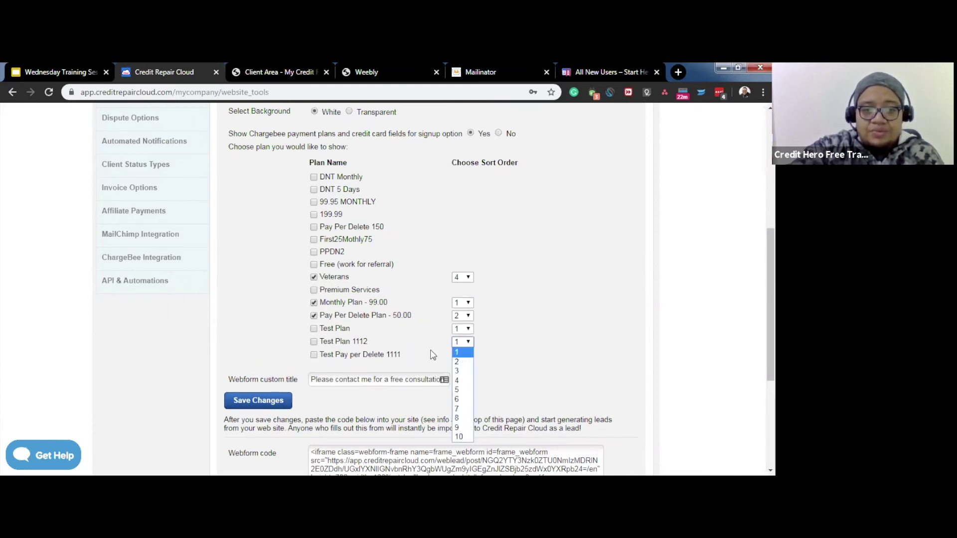
left_click(486, 333)
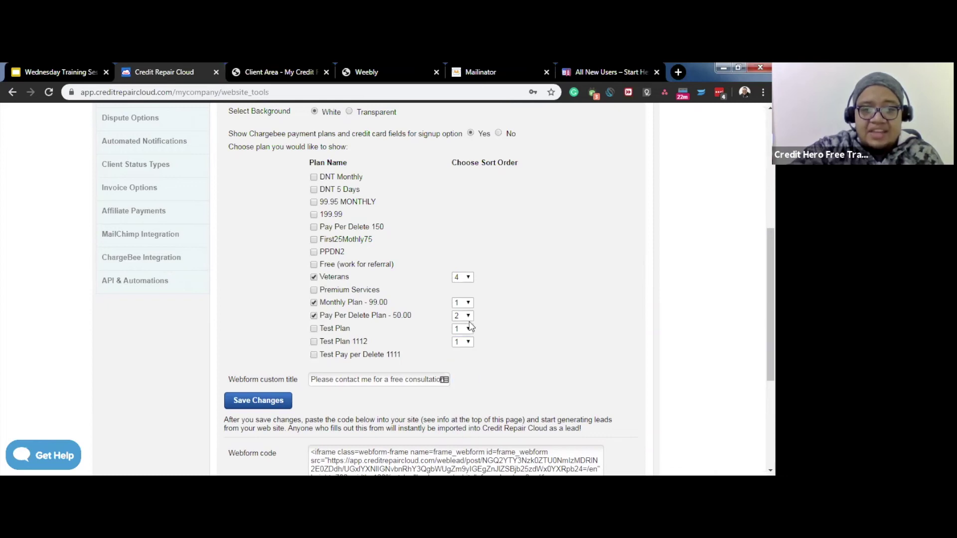
Step: Set the Veterans plan's sort order to 3 among the web form's payment plans
left_click(468, 303)
left_click(512, 315)
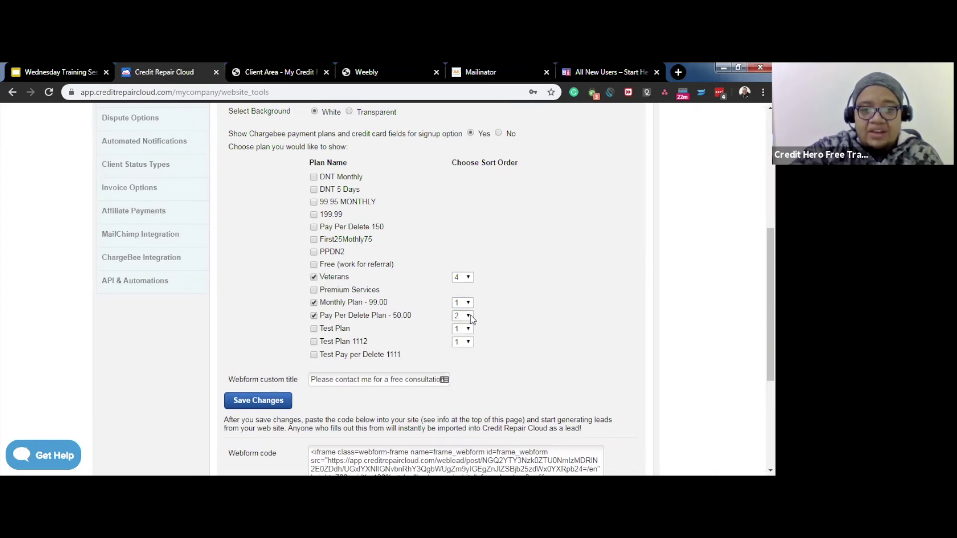
left_click(468, 277)
left_click(463, 306)
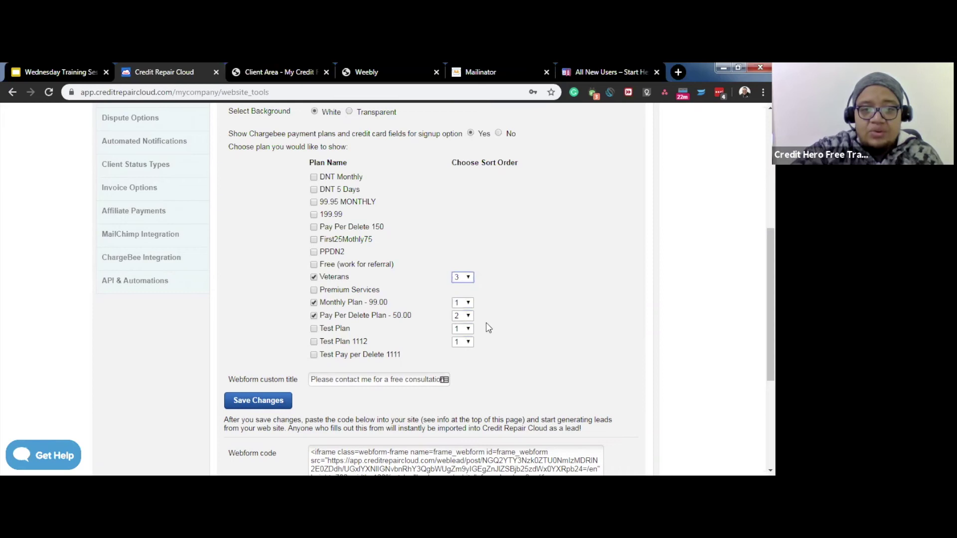
Step: Preview the web lead form with the "I'm ready to sign up" option and examine its signup and payment fields
scroll(488, 373, "down", 1)
scroll(479, 374, "down", 3)
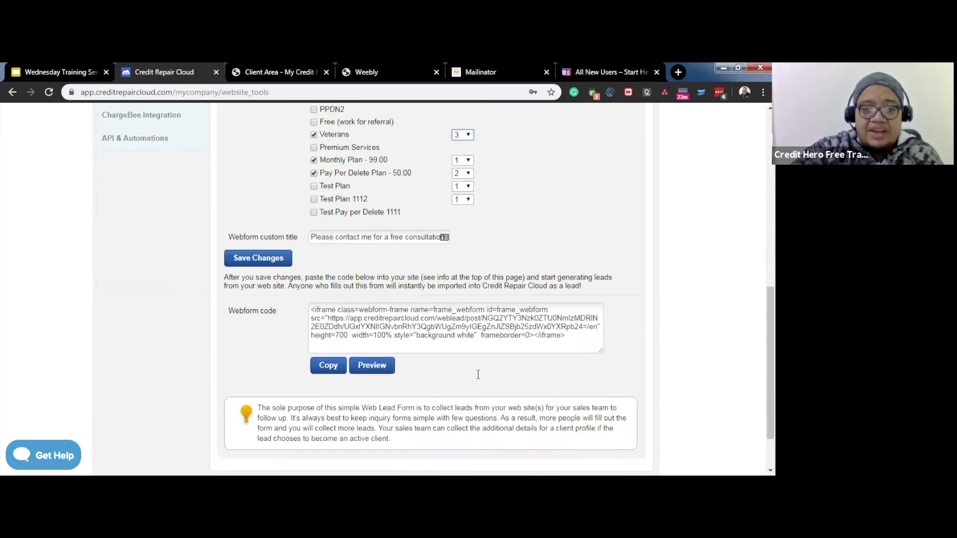
left_click(386, 341)
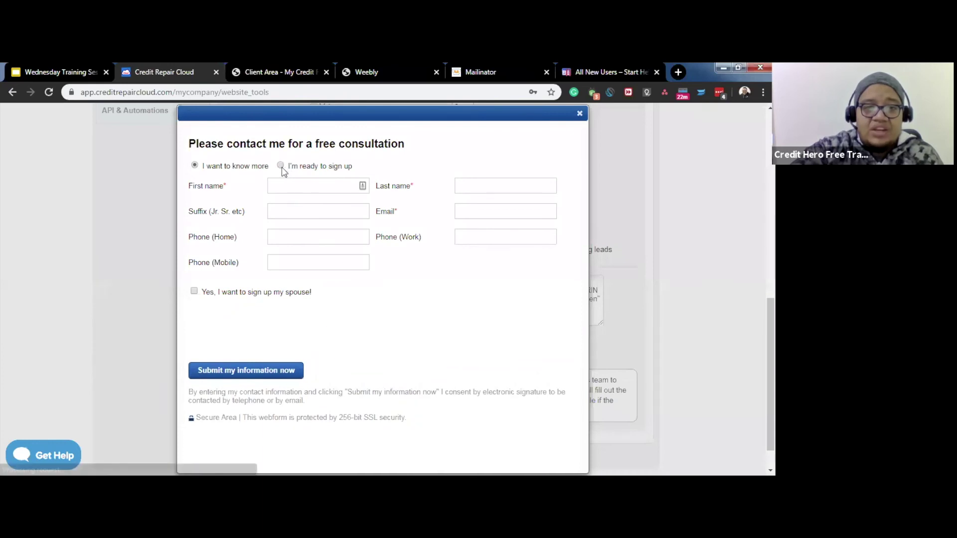
left_click(280, 166)
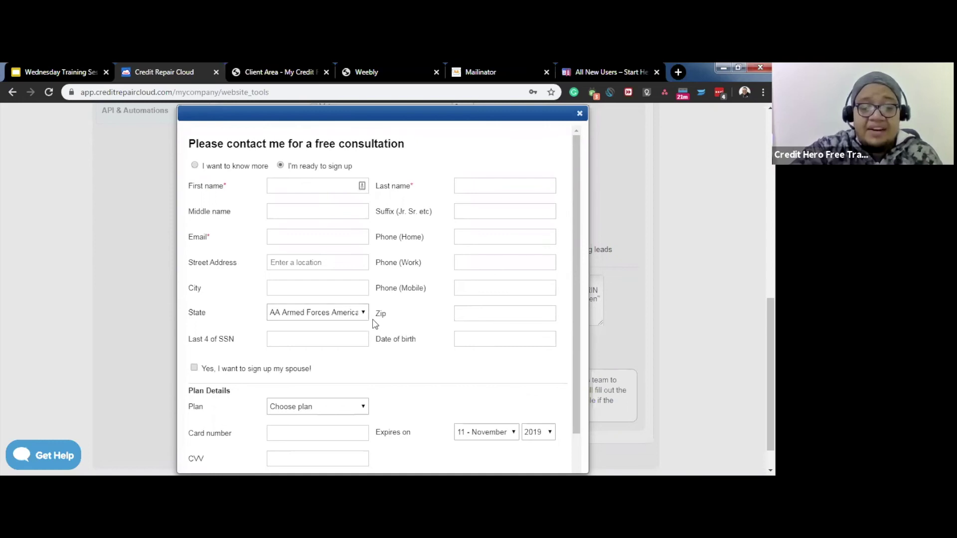
scroll(374, 332, "down", 2)
scroll(399, 349, "down", 1)
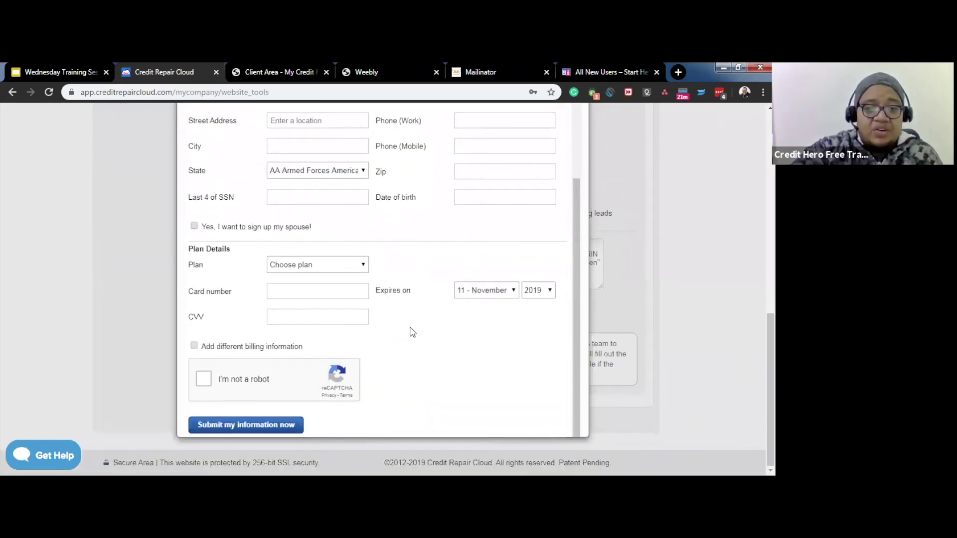
Step: Choose "Test Plan: $75 - Monthly payment for 4 months" as the plan in the form preview, and close the preview
left_click(326, 270)
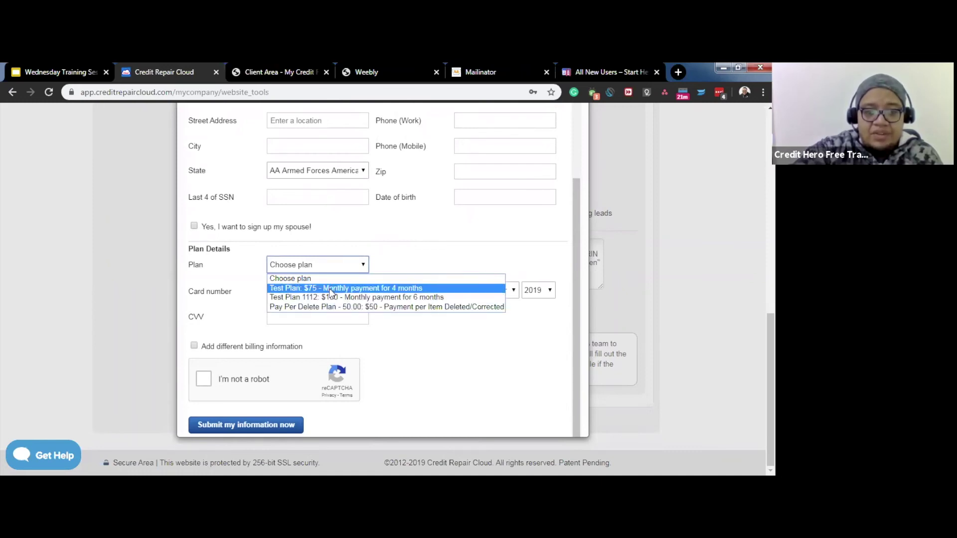
left_click(331, 289)
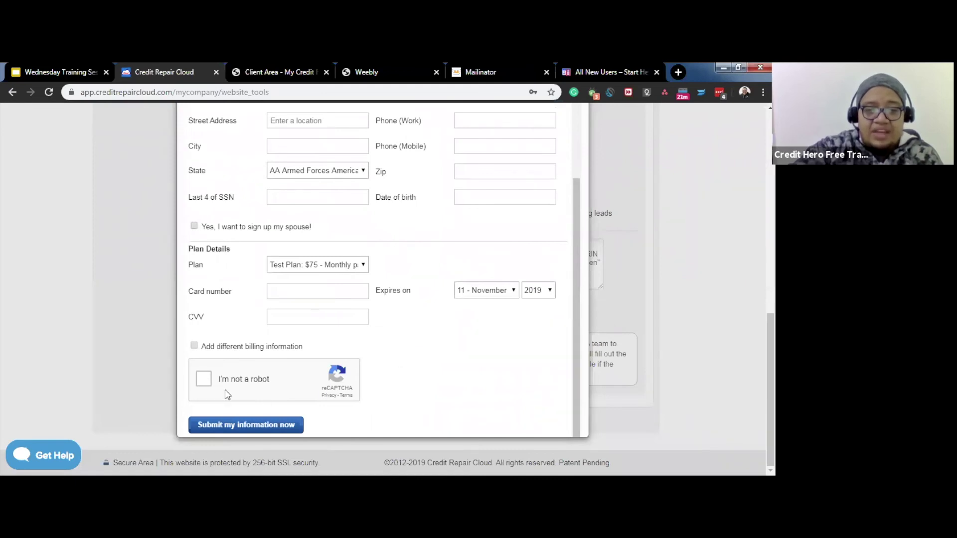
scroll(449, 399, "up", 6)
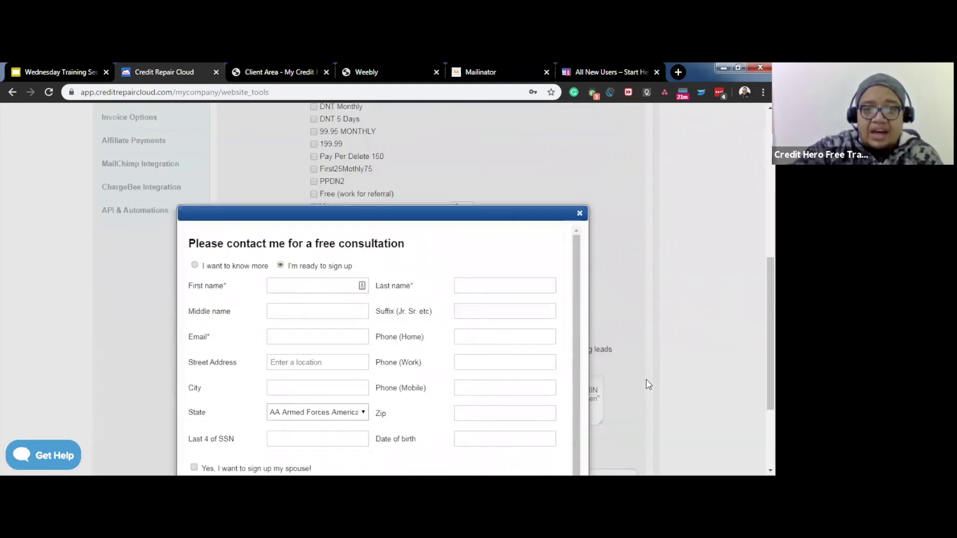
scroll(623, 399, "up", 6)
scroll(585, 421, "down", 3)
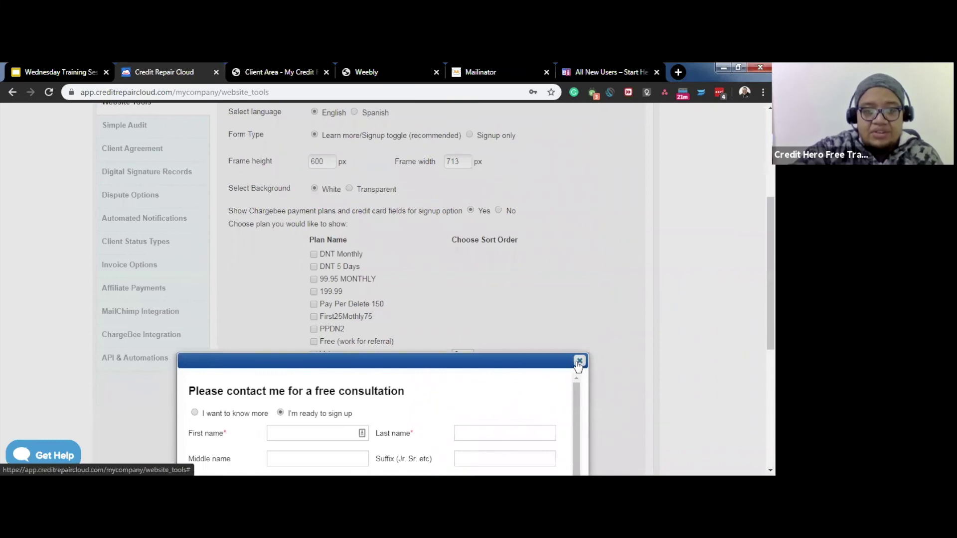
left_click(579, 361)
scroll(571, 376, "up", 4)
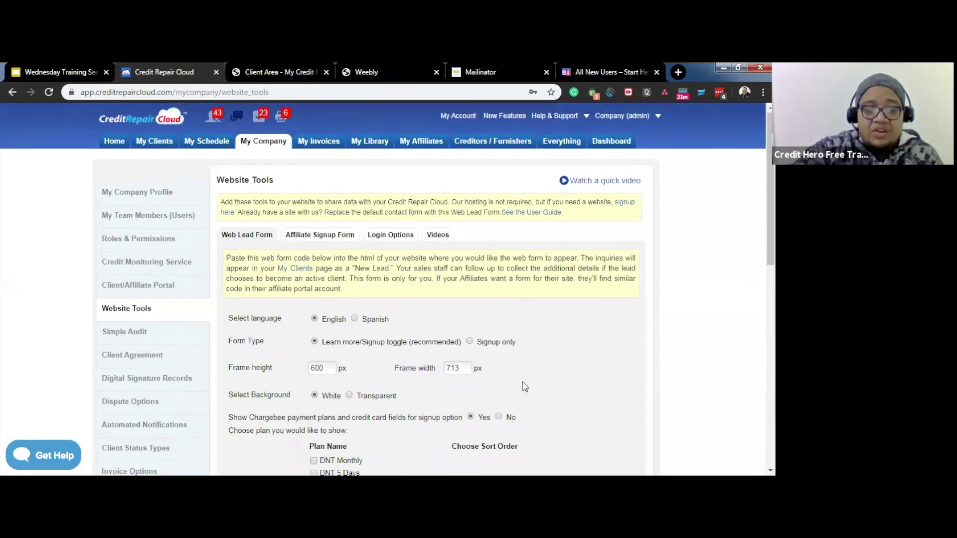
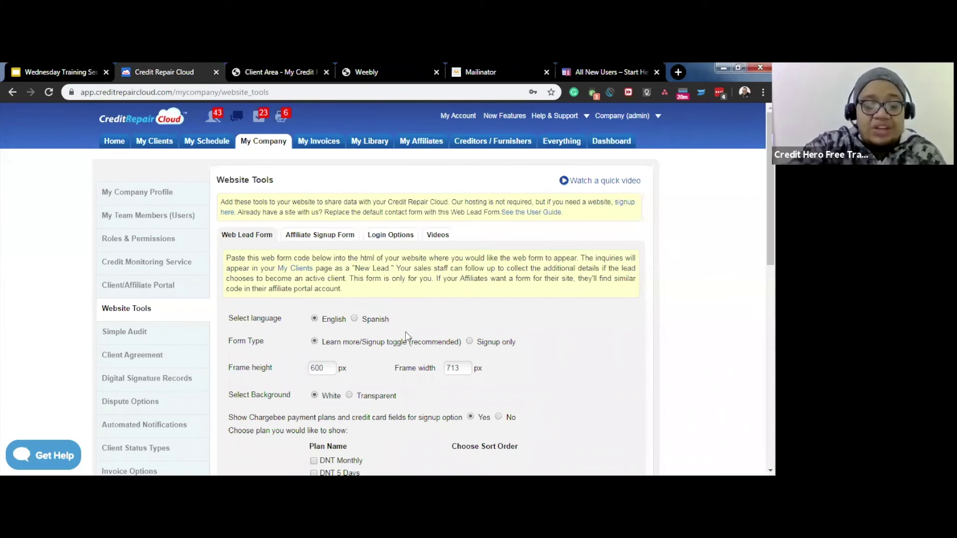
Step: Copy the webform code of the Affiliate Signup Form
left_click(343, 238)
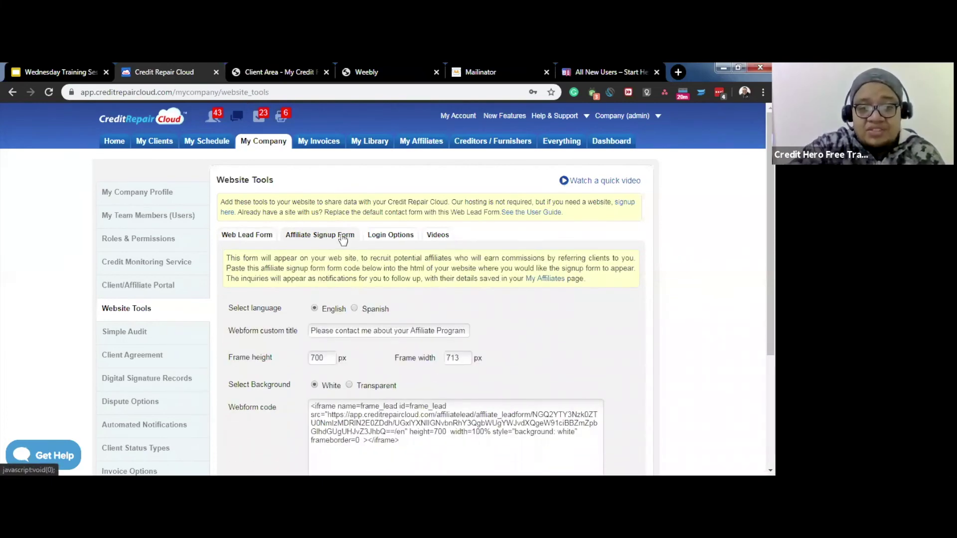
scroll(356, 269, "down", 1)
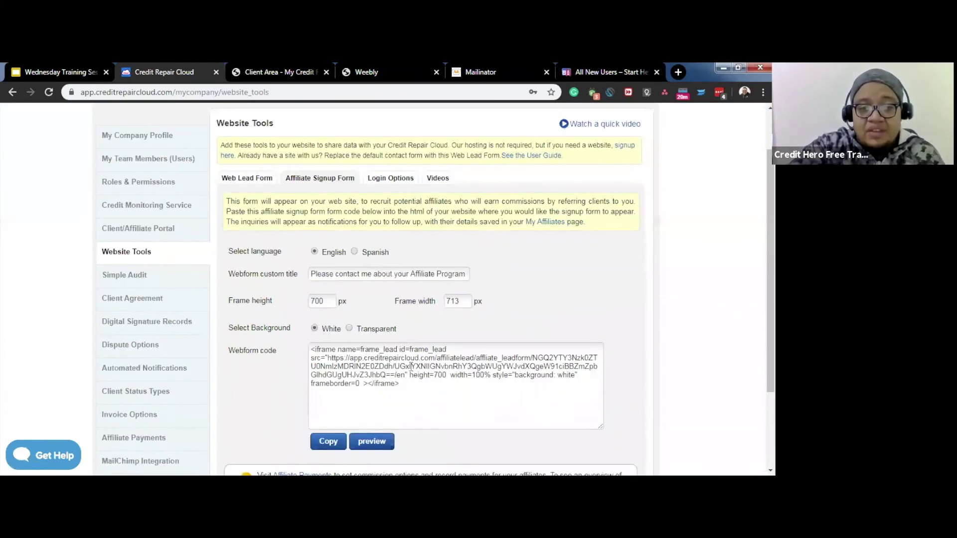
left_click(330, 443)
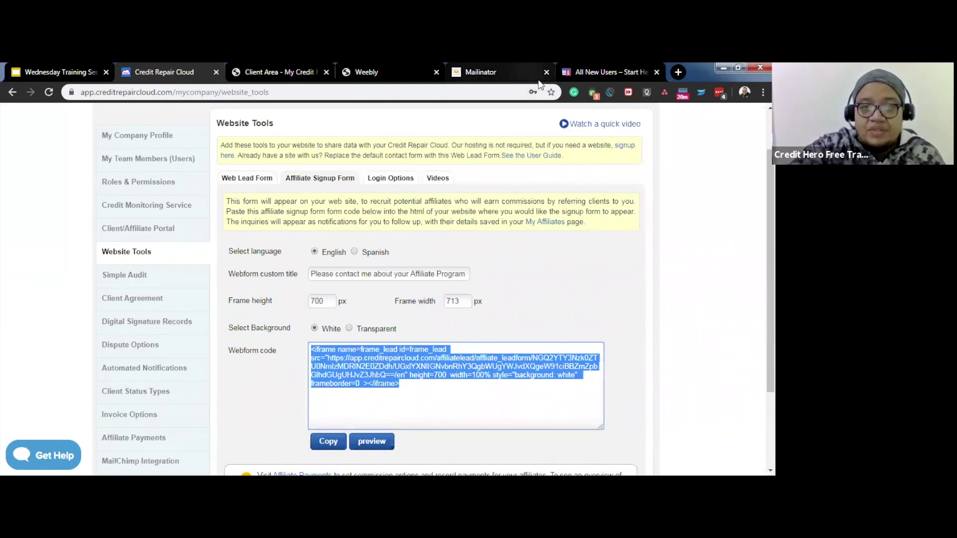
Step: Switch to the Weebly editor and open the Partners page at its placeholder affiliate form
left_click(392, 80)
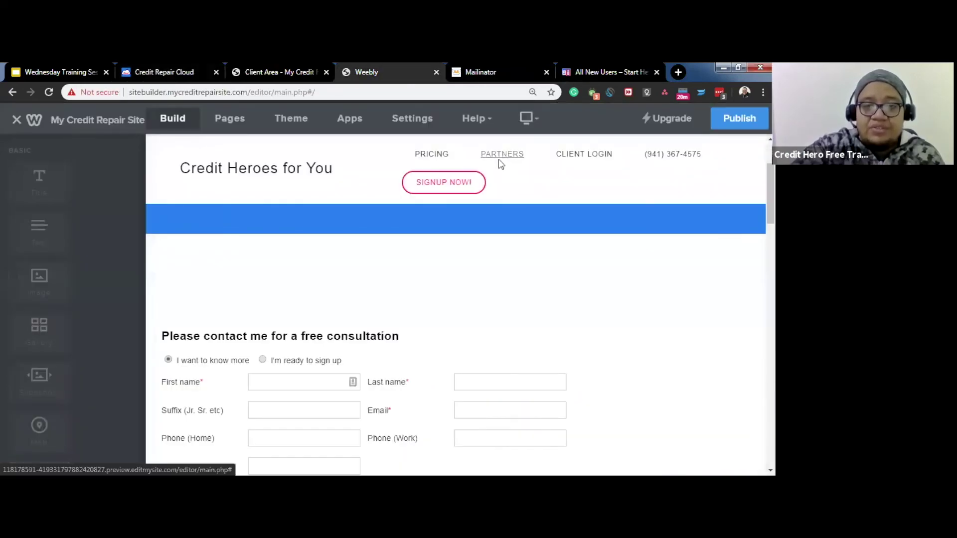
left_click(501, 159)
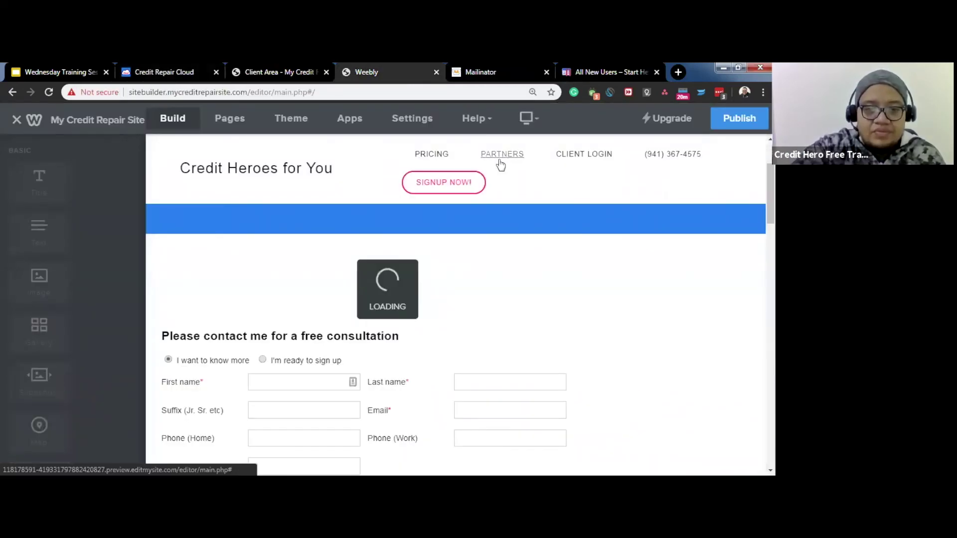
scroll(447, 319, "down", 2)
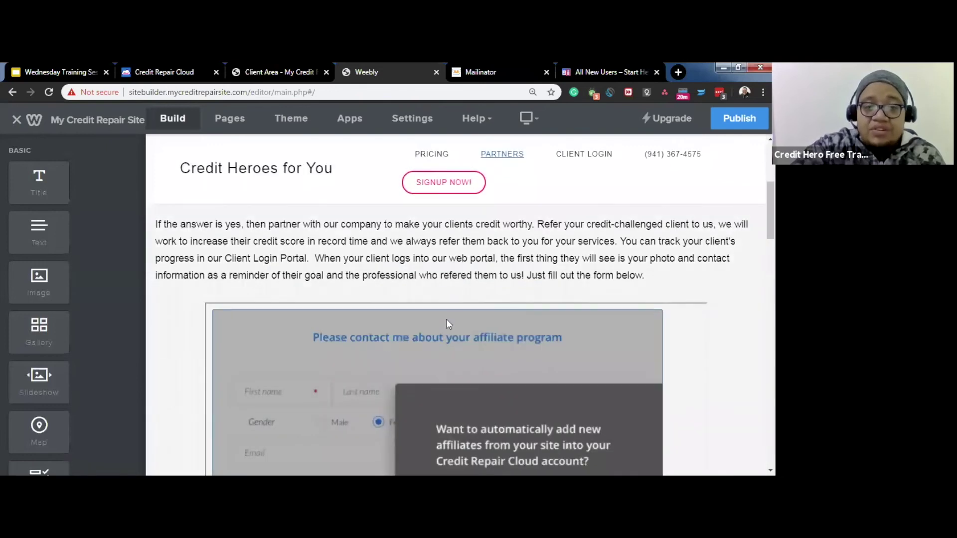
scroll(349, 330, "down", 1)
Step: Replace the placeholder affiliate form's custom HTML on the Partners page with the copied affiliate signup code
left_click(280, 323)
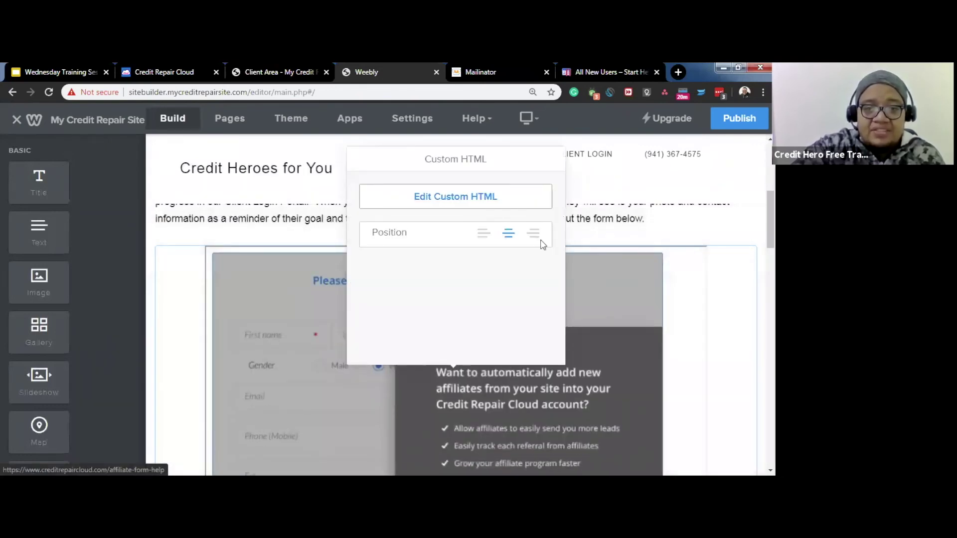
left_click(455, 197)
key("BackSpace")
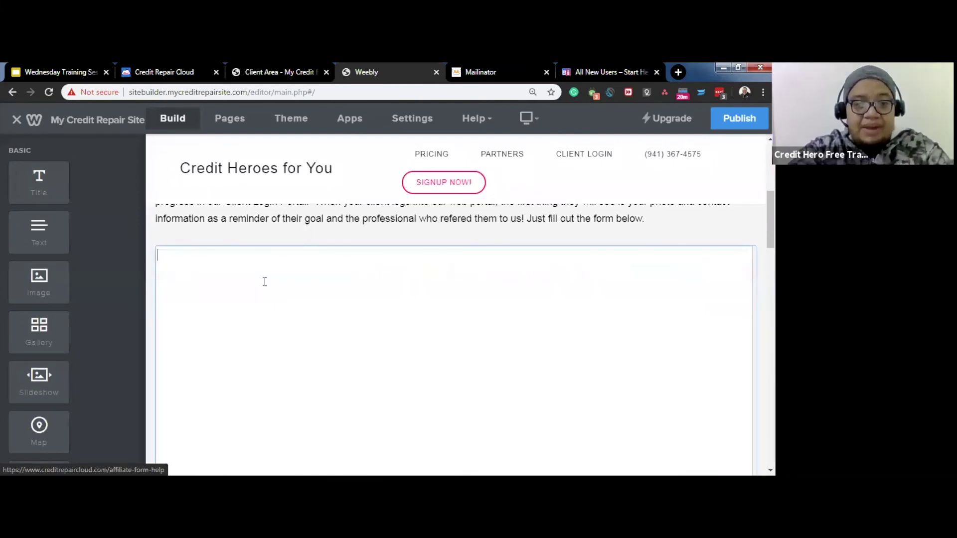
key("ctrl+v")
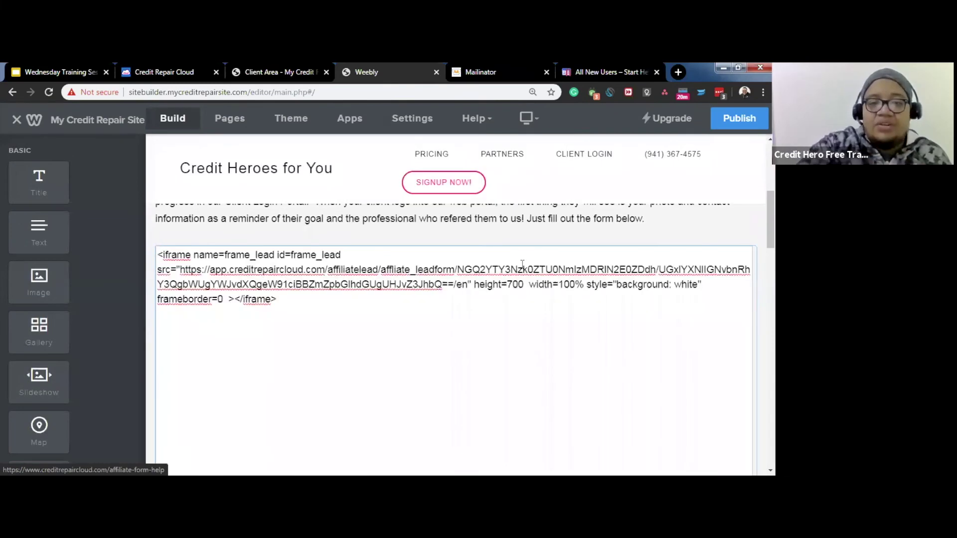
left_click(610, 233)
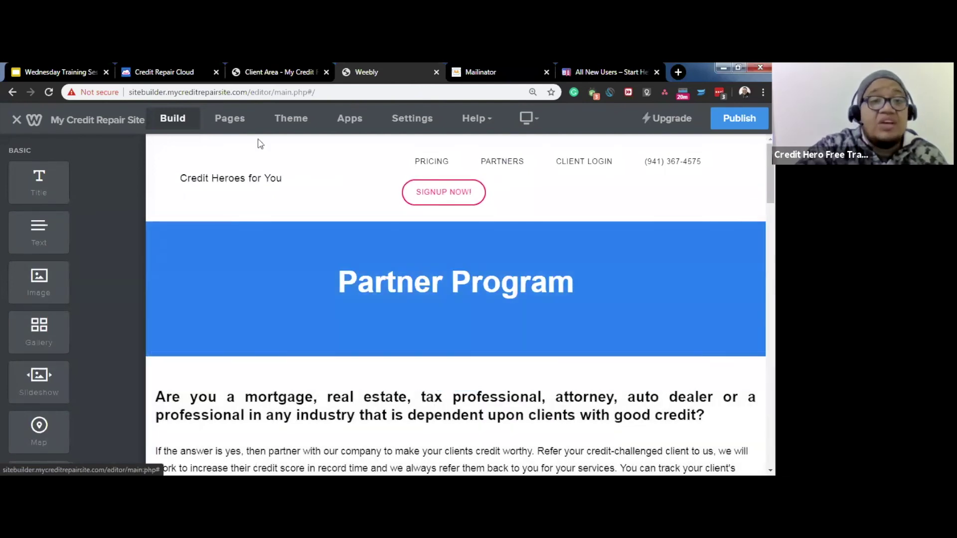
Step: Switch to Credit Repair Cloud and review the settings and embed code of the Affiliate Signup Form and Web Lead Form
left_click(171, 65)
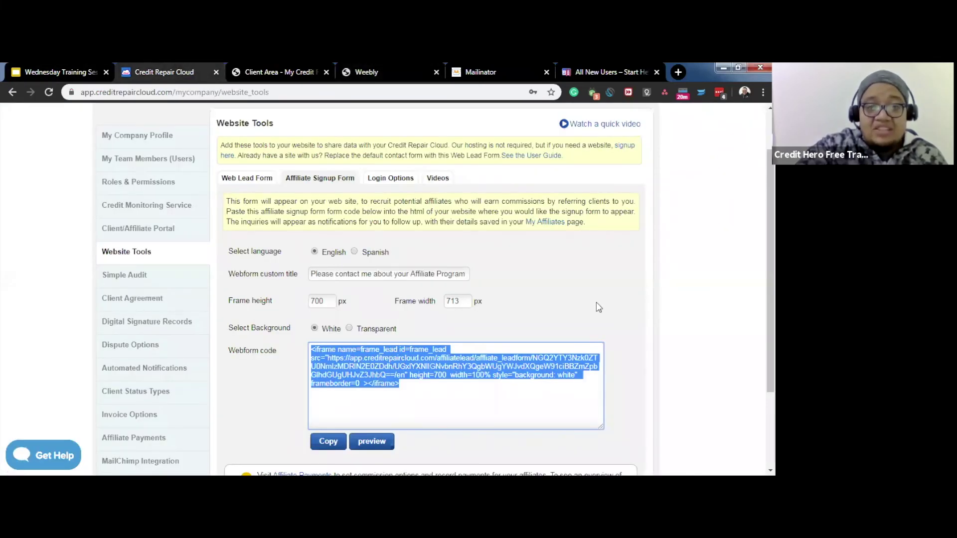
left_click(546, 332)
scroll(556, 335, "down", 1)
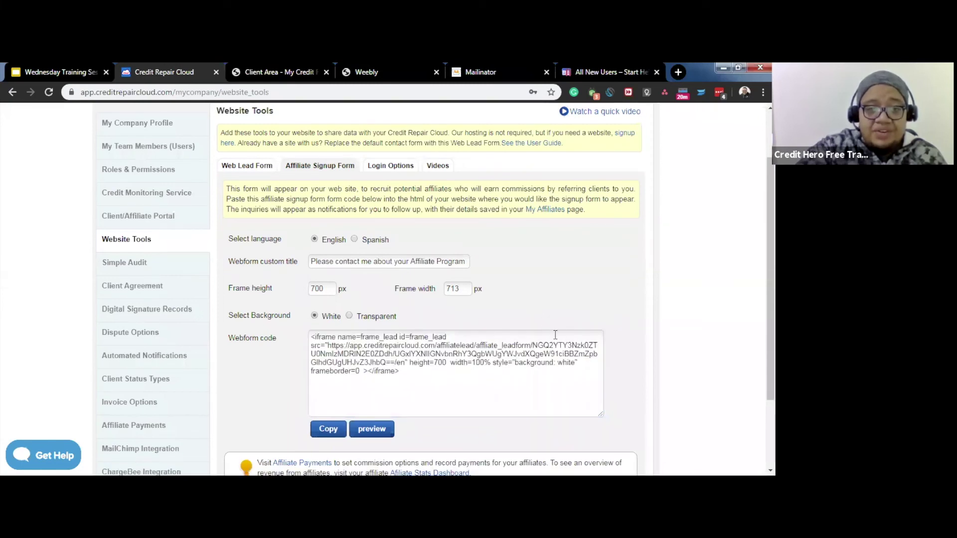
scroll(555, 335, "down", 1)
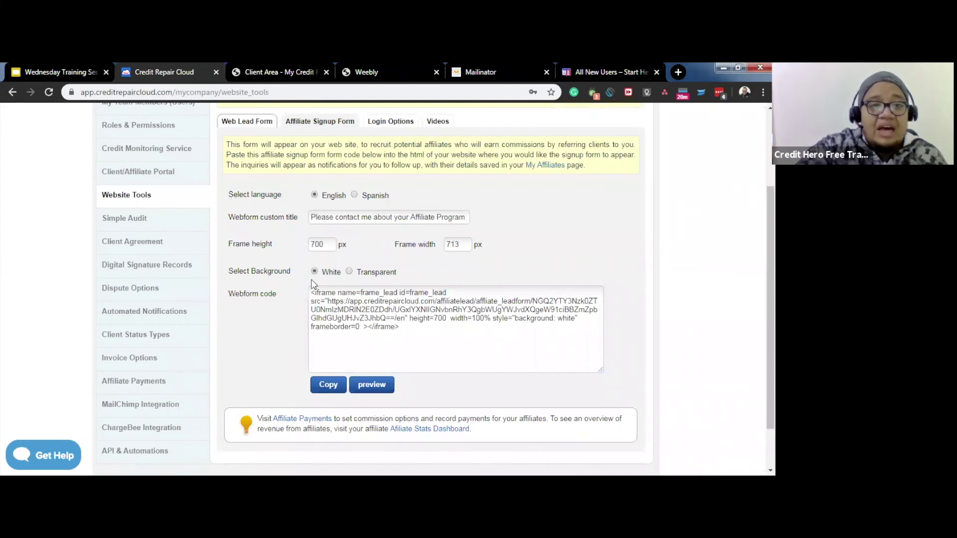
left_click(248, 123)
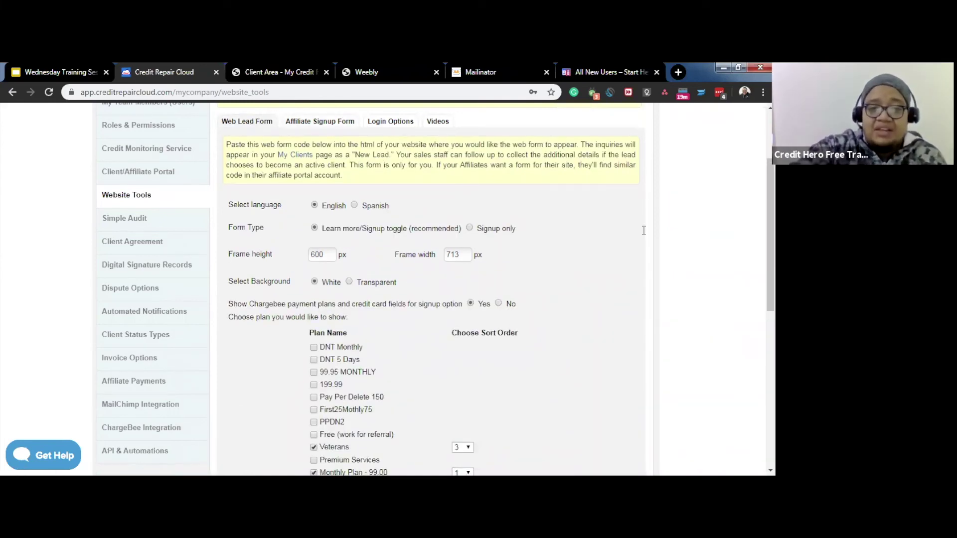
scroll(613, 269, "down", 10)
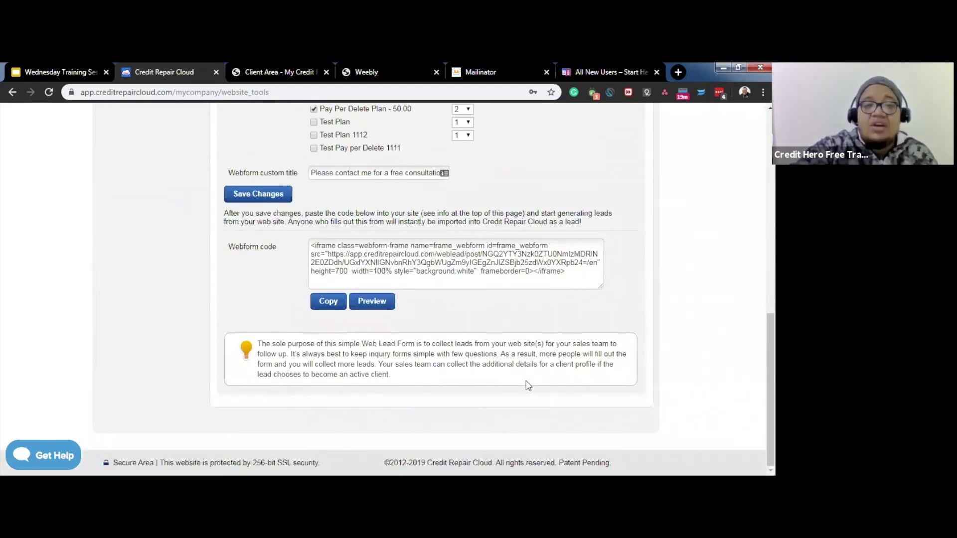
scroll(457, 401, "up", 1)
scroll(457, 401, "up", 6)
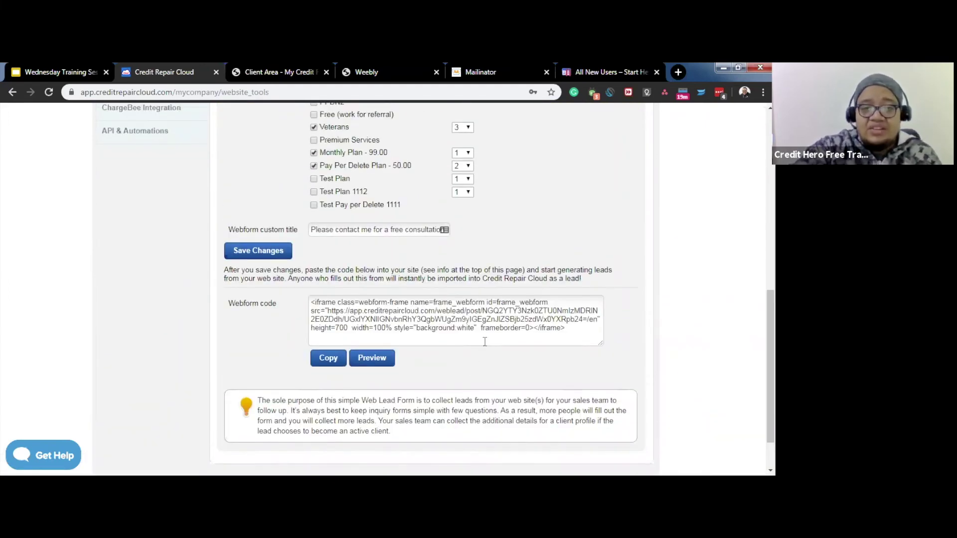
scroll(484, 353, "up", 4)
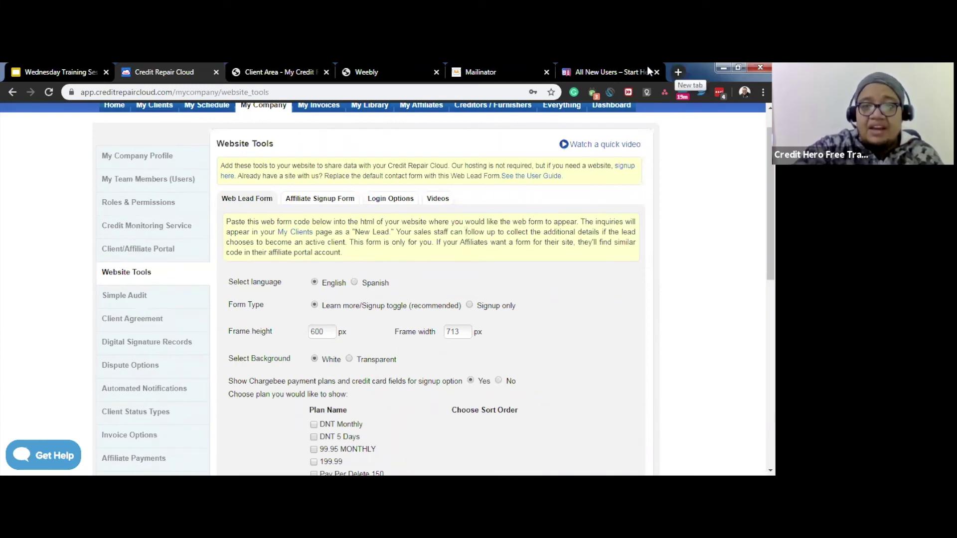
Step: Switch to the "All New Users – Start Here!" knowledge base article and read its notices and list of site launch tasks
left_click(576, 70)
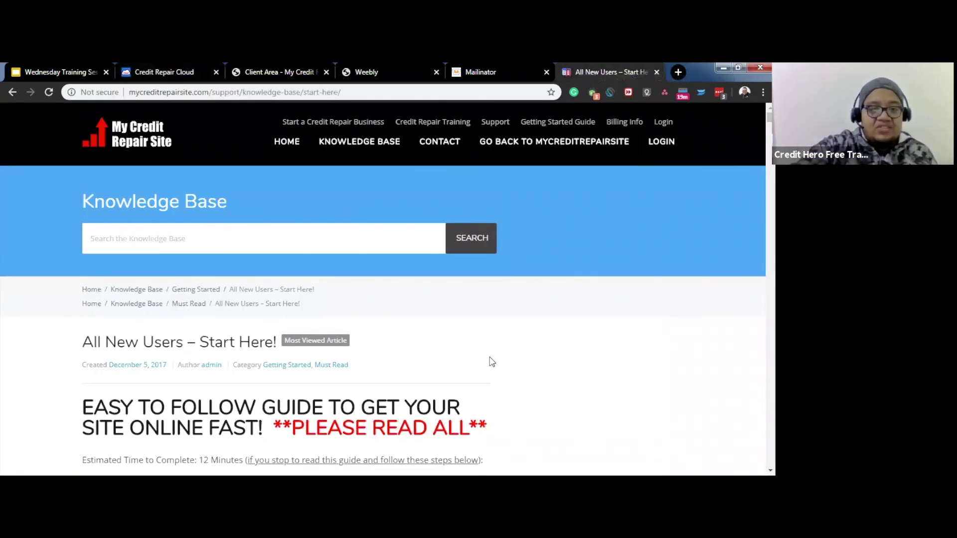
scroll(604, 415, "down", 9)
scroll(605, 415, "down", 6)
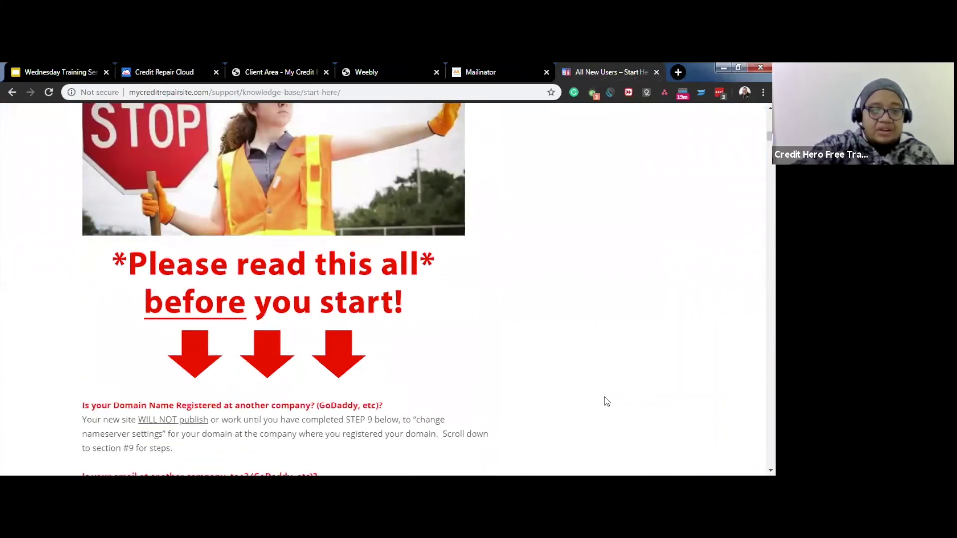
scroll(604, 403, "down", 1)
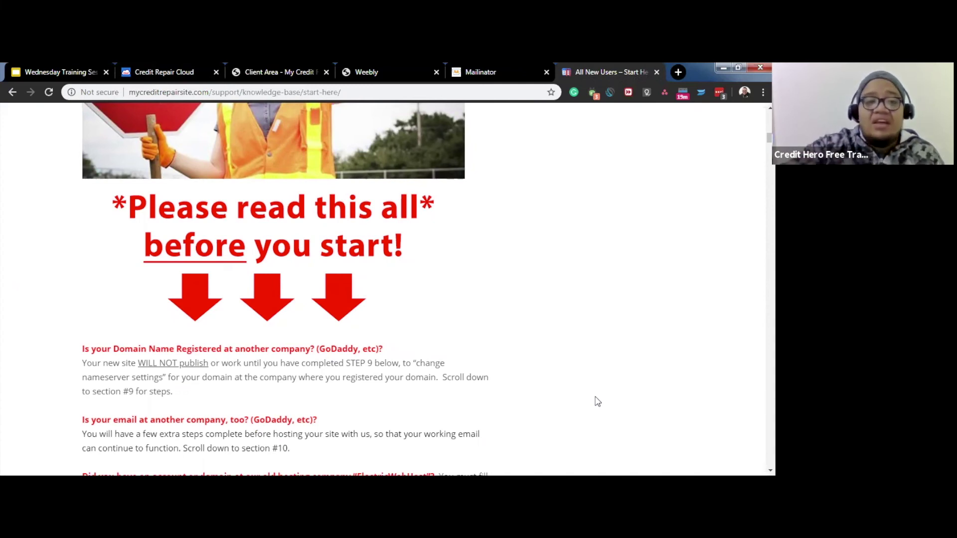
scroll(466, 344, "down", 10)
scroll(476, 335, "down", 15)
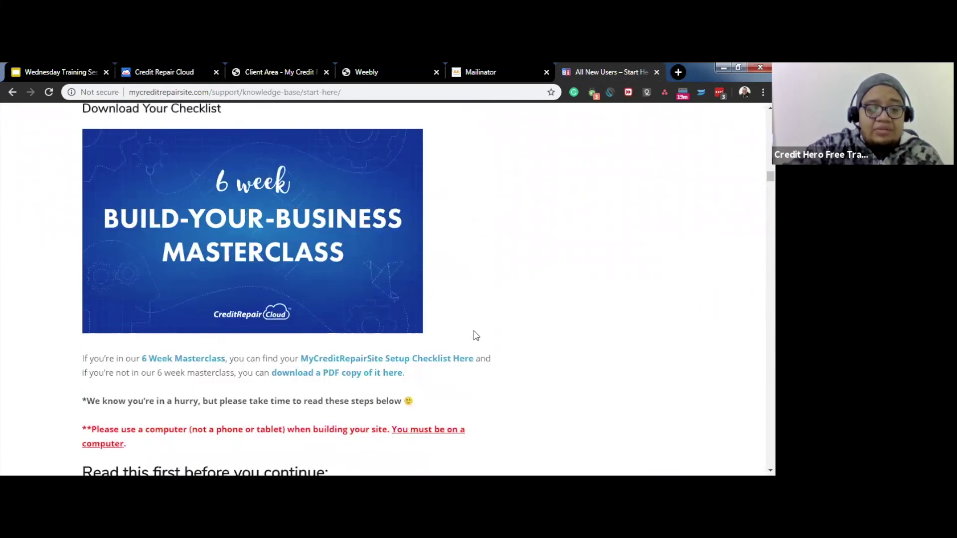
scroll(476, 336, "down", 8)
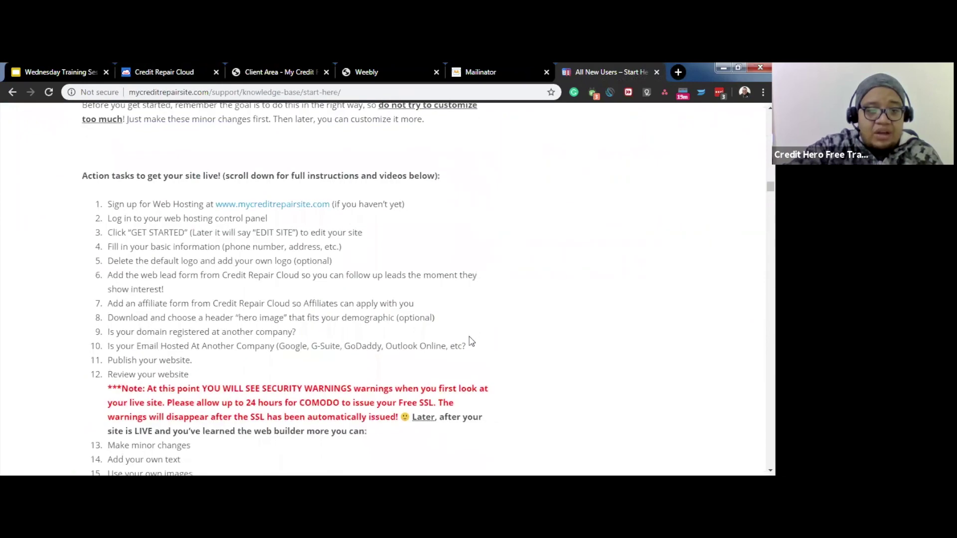
scroll(471, 342, "down", 7)
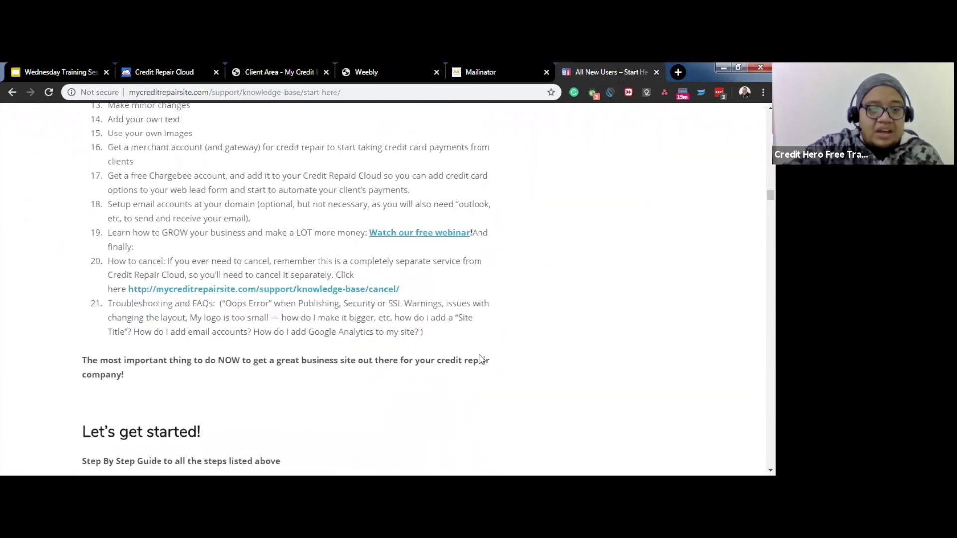
Step: Read the step-by-step launch guide from the sign-up instructions through step 8 on choosing a header image
scroll(477, 358, "down", 12)
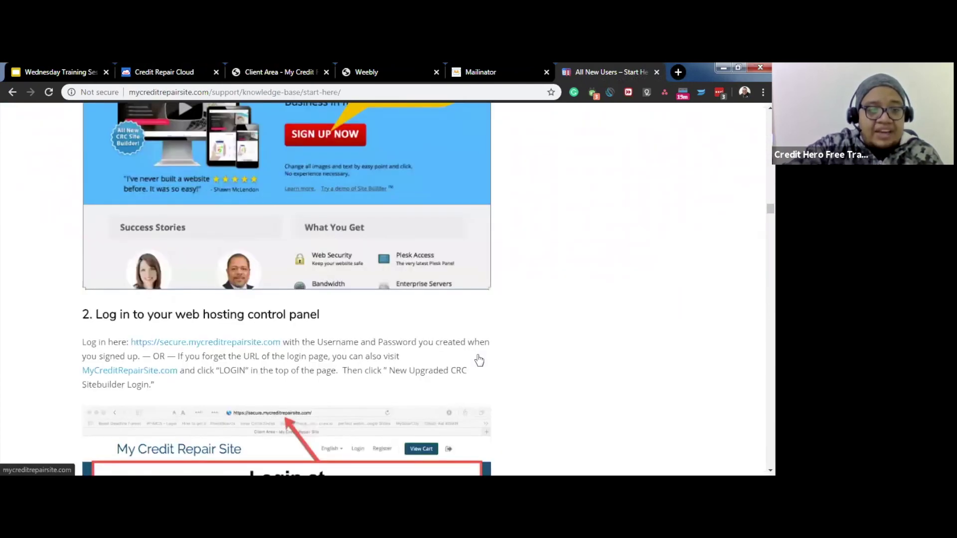
scroll(479, 360, "down", 12)
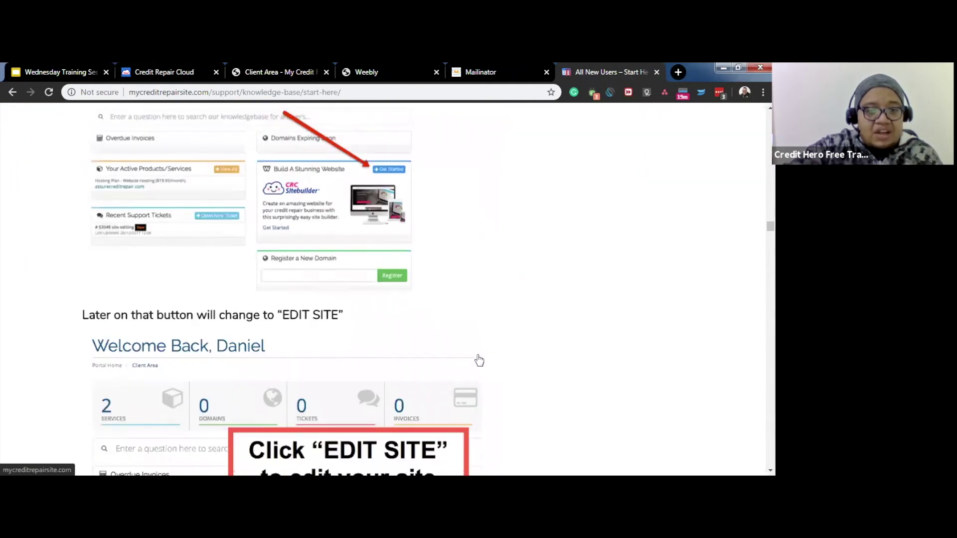
scroll(551, 342, "down", 6)
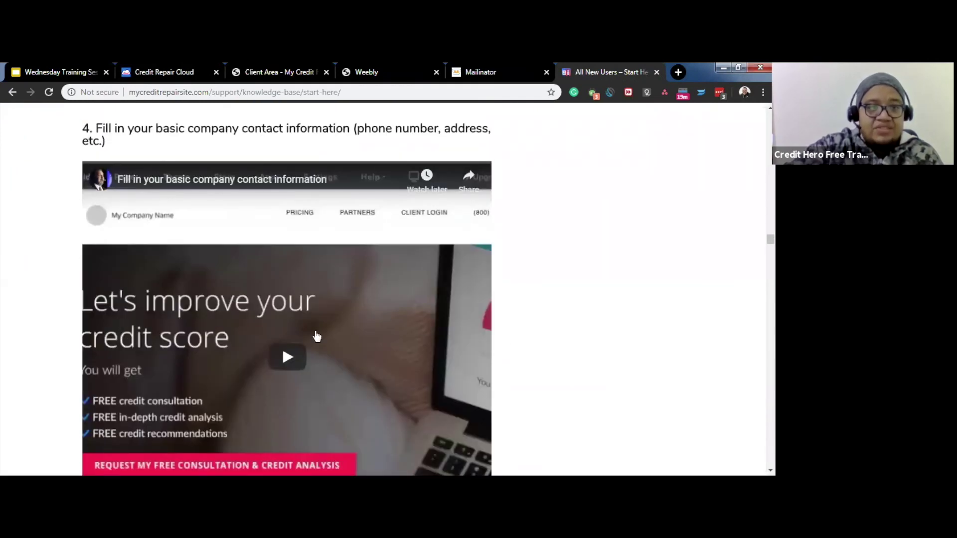
scroll(432, 362, "down", 15)
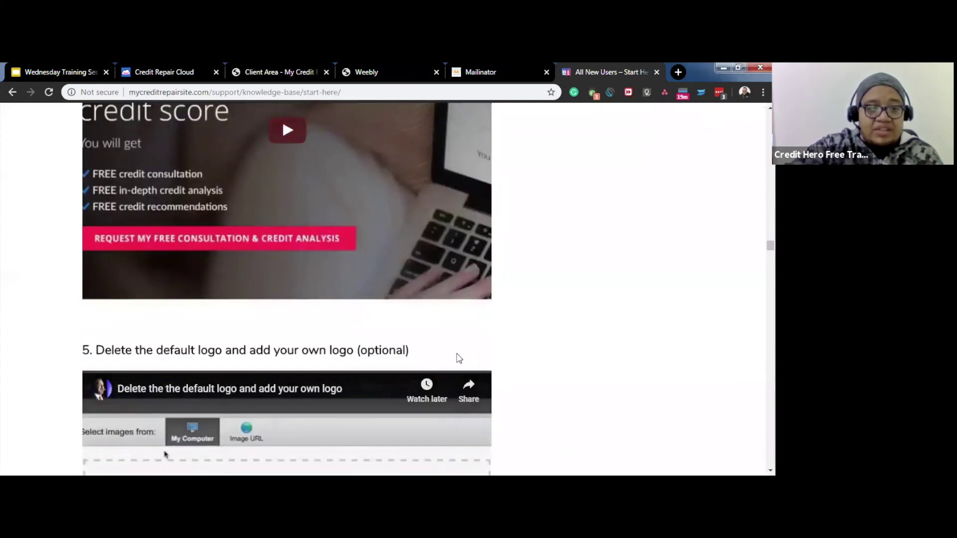
scroll(457, 372, "down", 12)
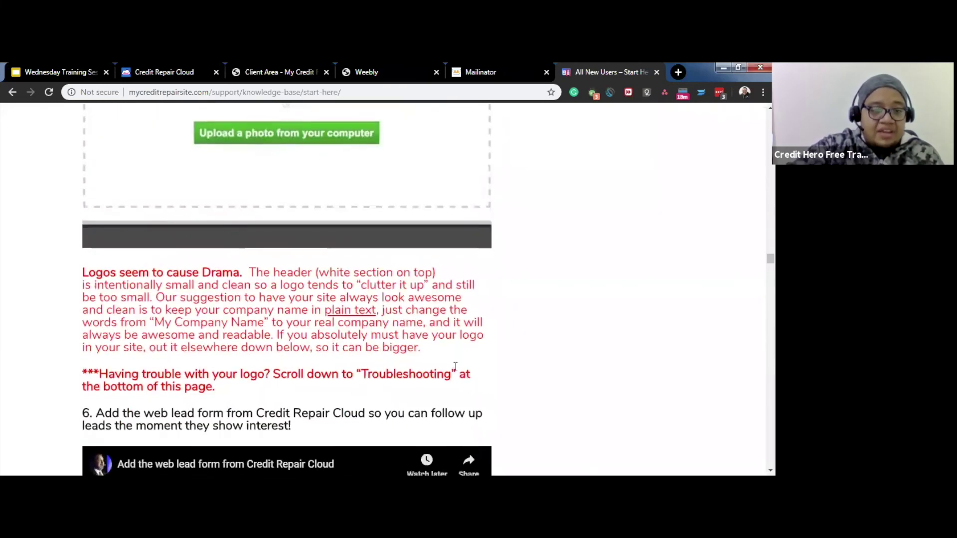
scroll(455, 368, "down", 6)
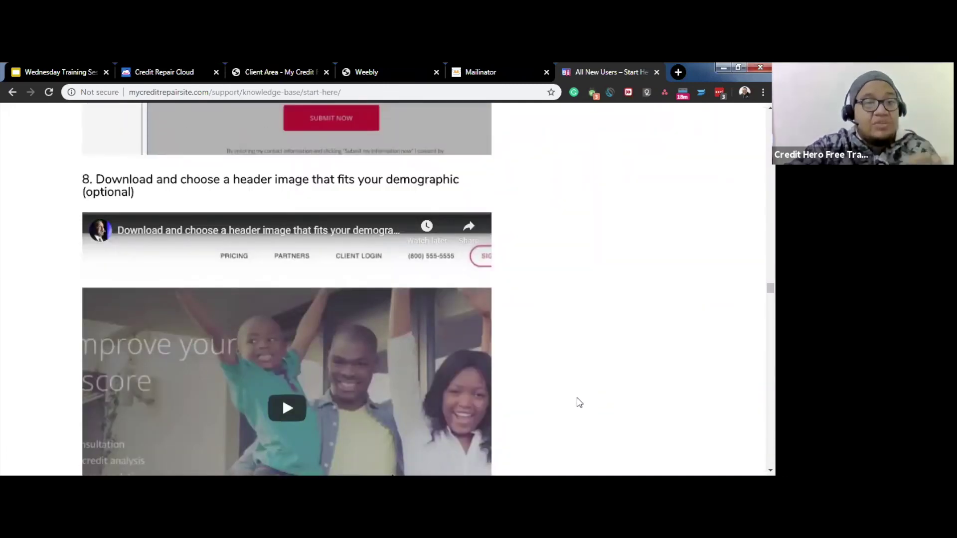
scroll(579, 403, "down", 2)
scroll(579, 402, "down", 2)
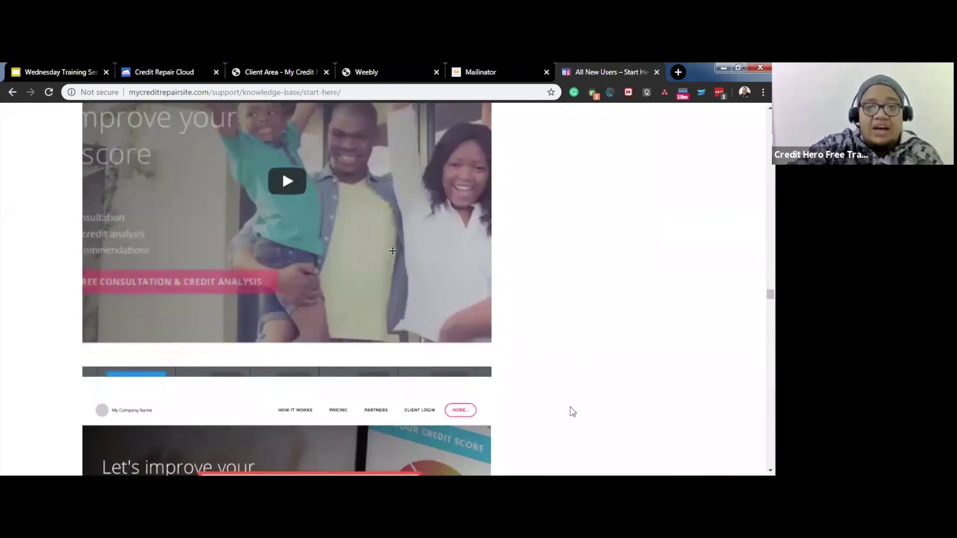
Step: Switch to the Weebly editor, open the Home page in build mode and view its header image
left_click(385, 72)
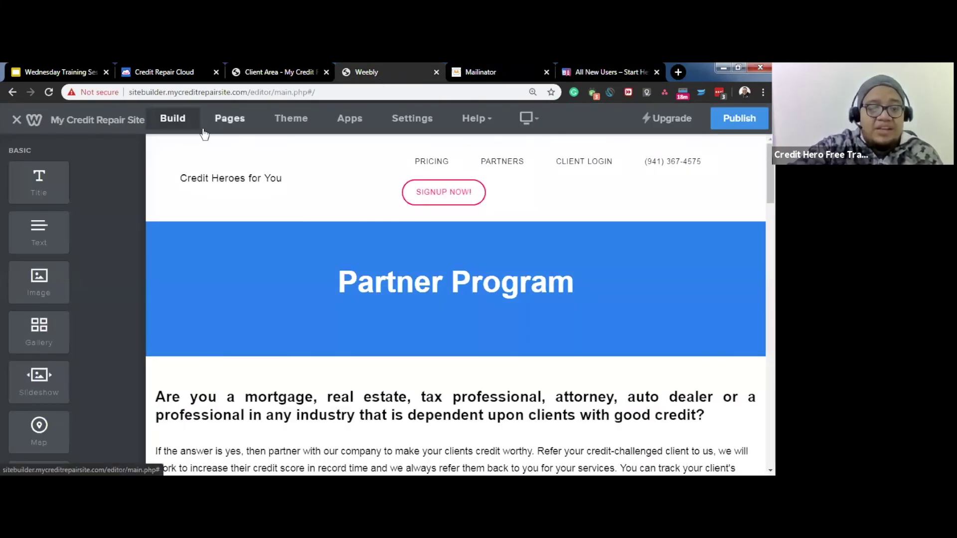
left_click(220, 120)
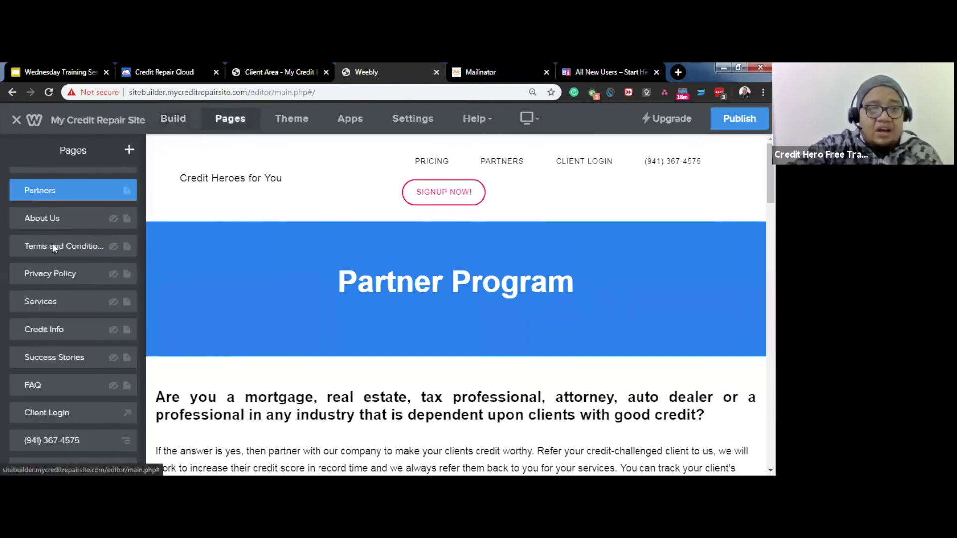
scroll(58, 234, "up", 2)
left_click(72, 188)
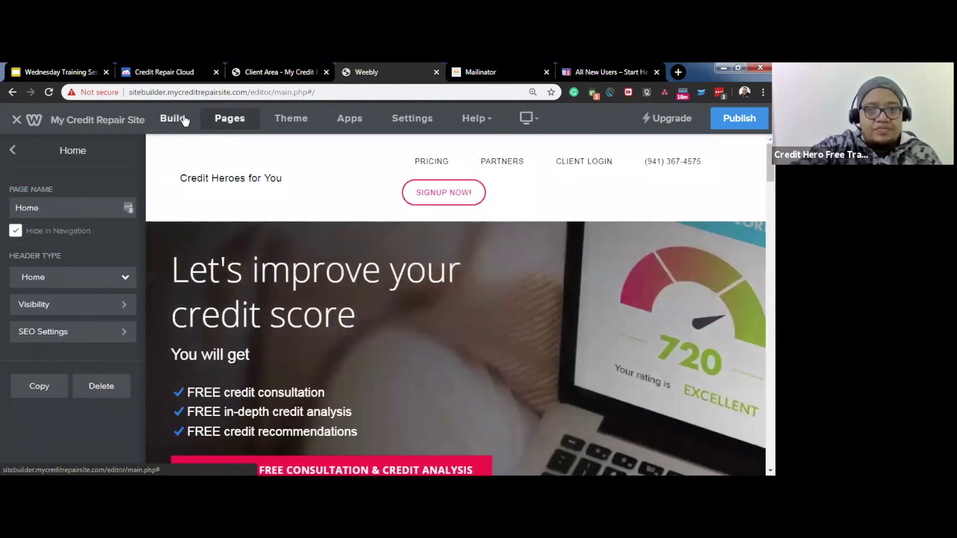
left_click(180, 119)
scroll(623, 324, "down", 2)
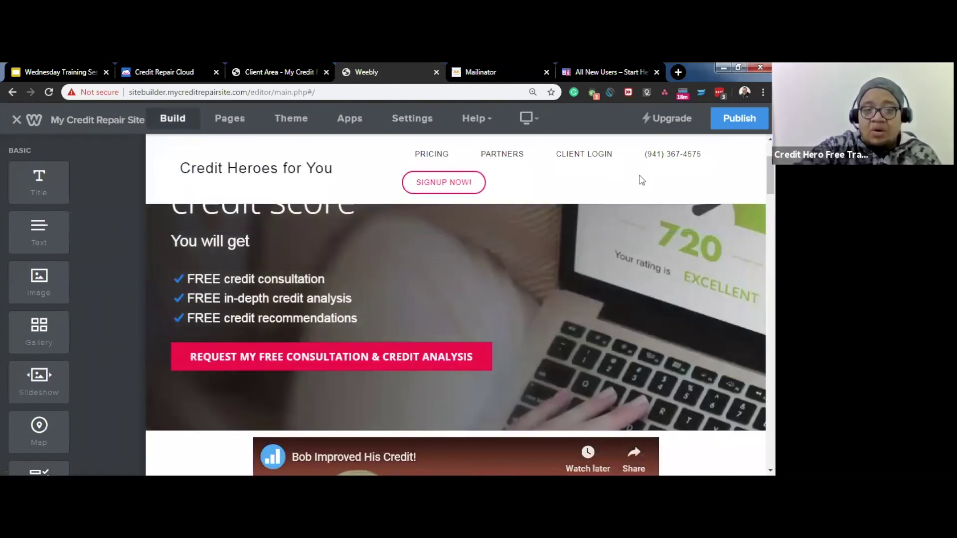
Step: Switch to the "All New Users – Start Here!" article and review the additional header images offered for download
left_click(602, 65)
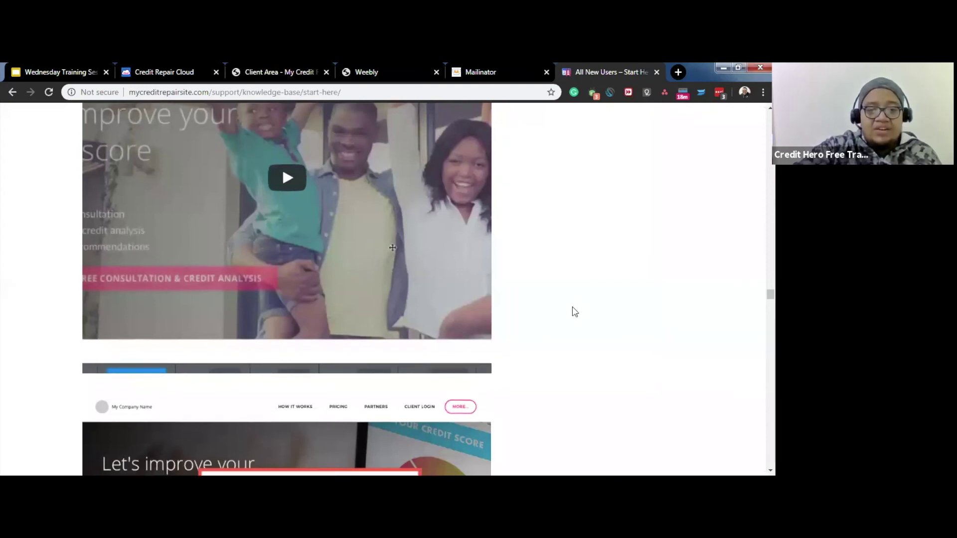
scroll(574, 311, "down", 4)
scroll(572, 310, "down", 4)
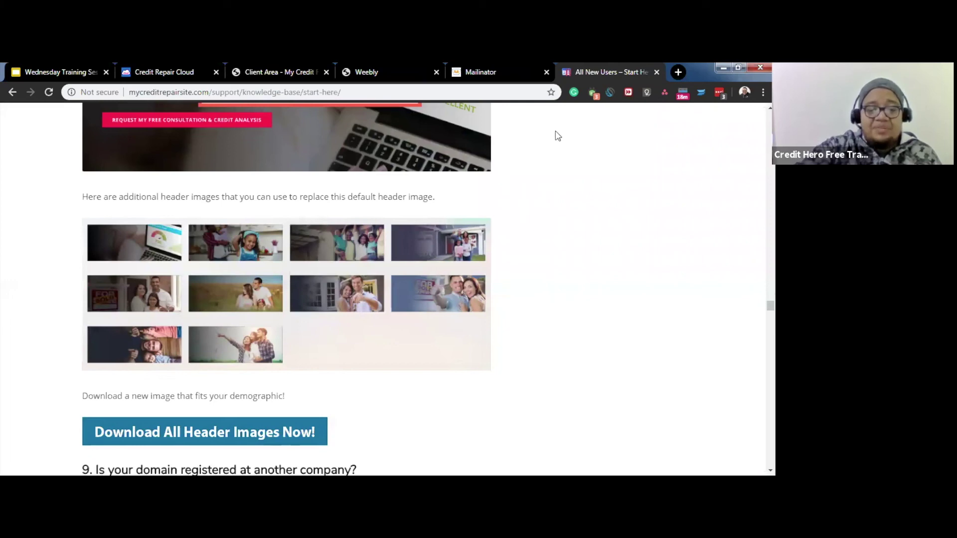
Step: Switch back to the Weebly editor and display the Home page in the mobile view
left_click(242, 67)
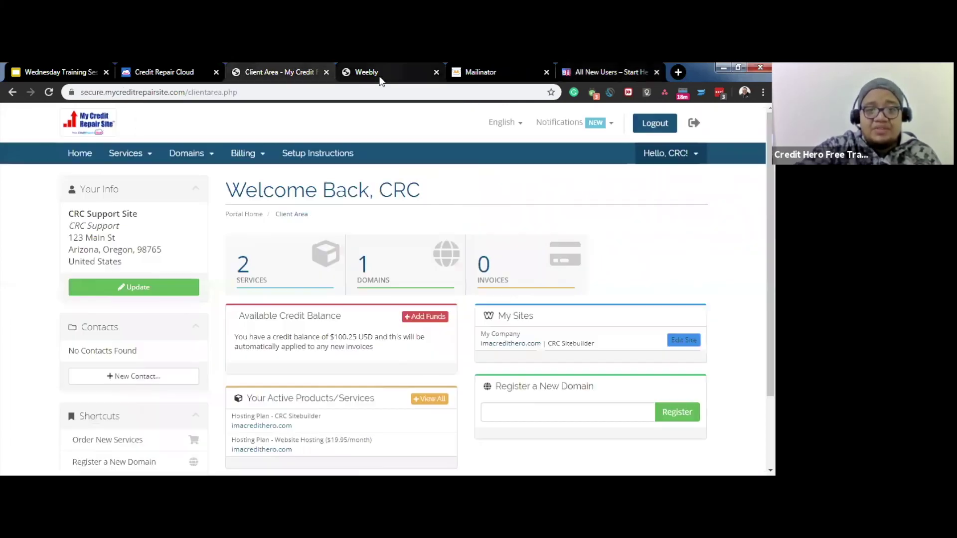
left_click(371, 73)
scroll(508, 319, "up", 2)
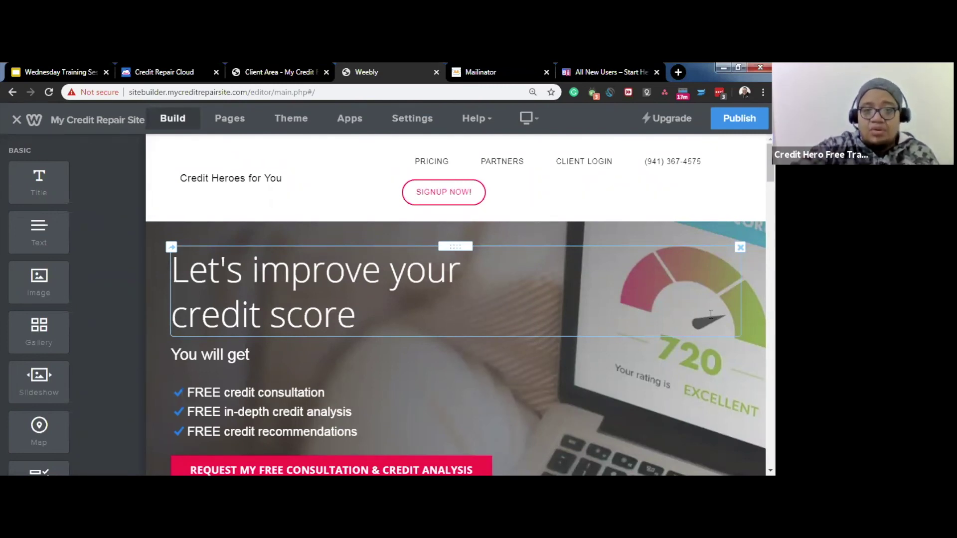
left_click(536, 125)
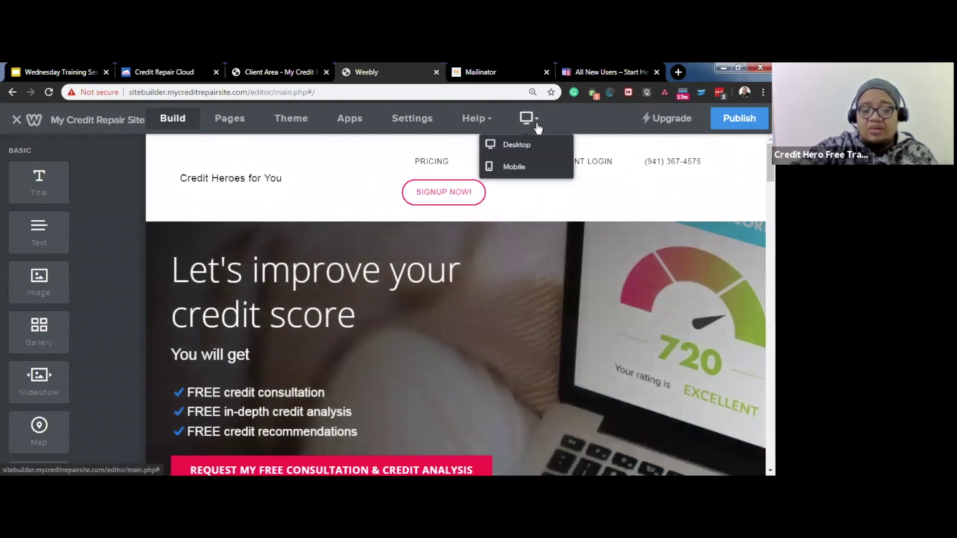
left_click(517, 173)
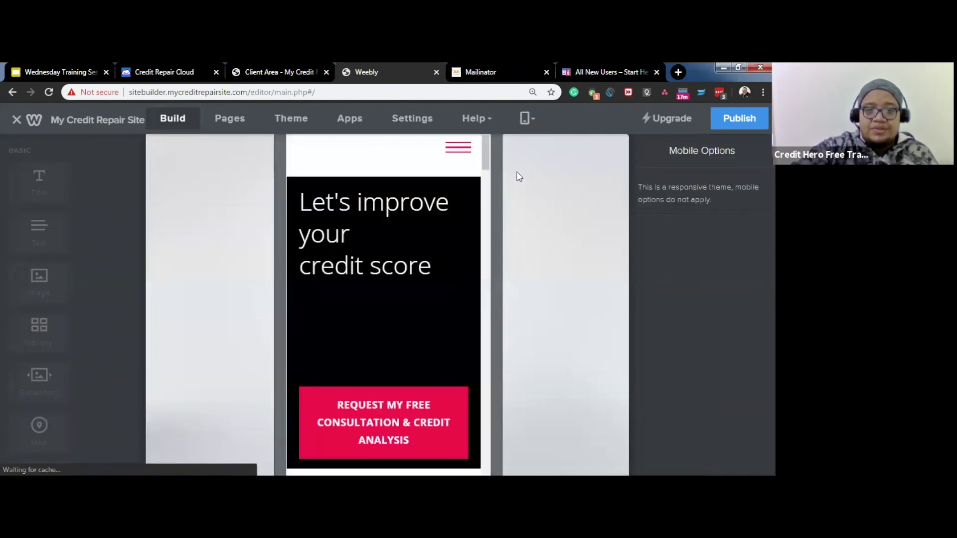
Step: Examine the Home page's sections from header to consultation banner in the mobile preview, and return to the desktop view
scroll(424, 285, "down", 1)
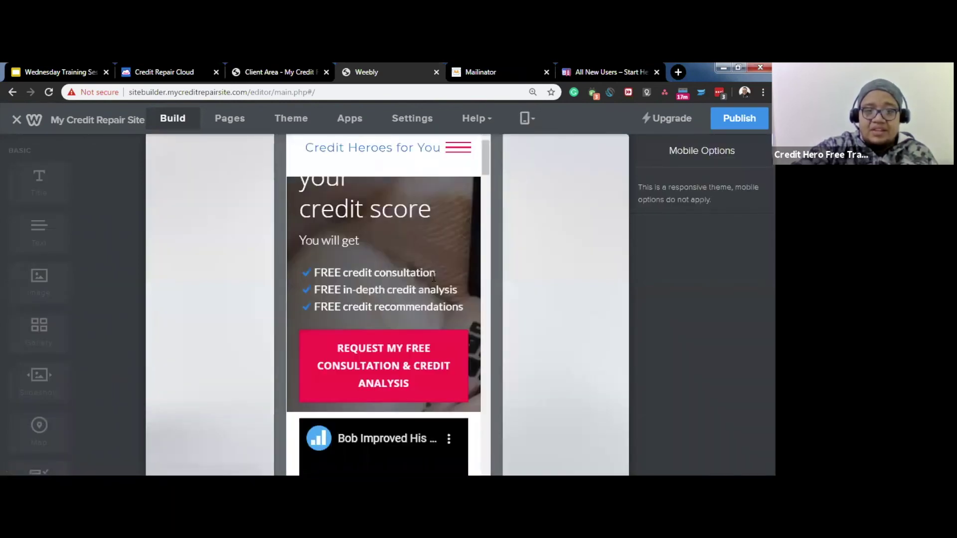
scroll(426, 283, "up", 1)
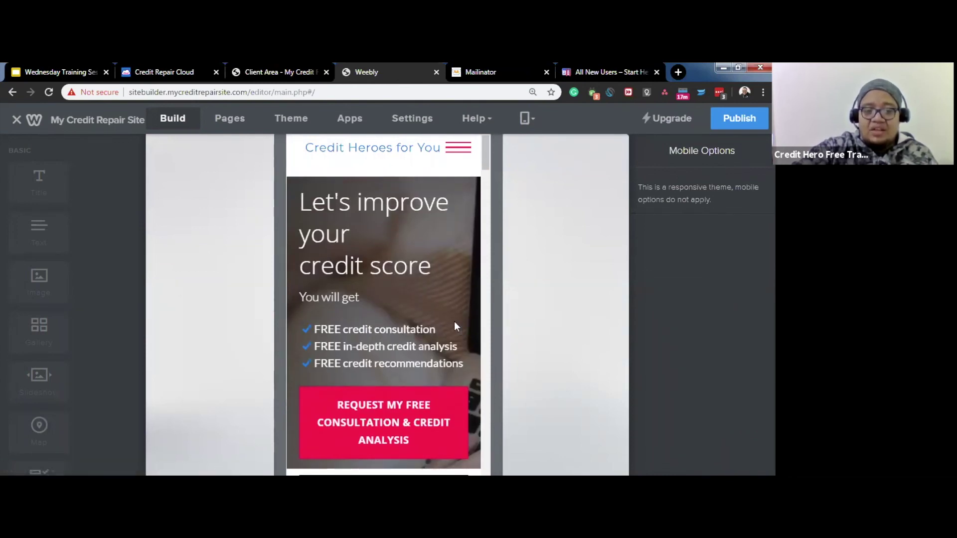
scroll(454, 327, "down", 7)
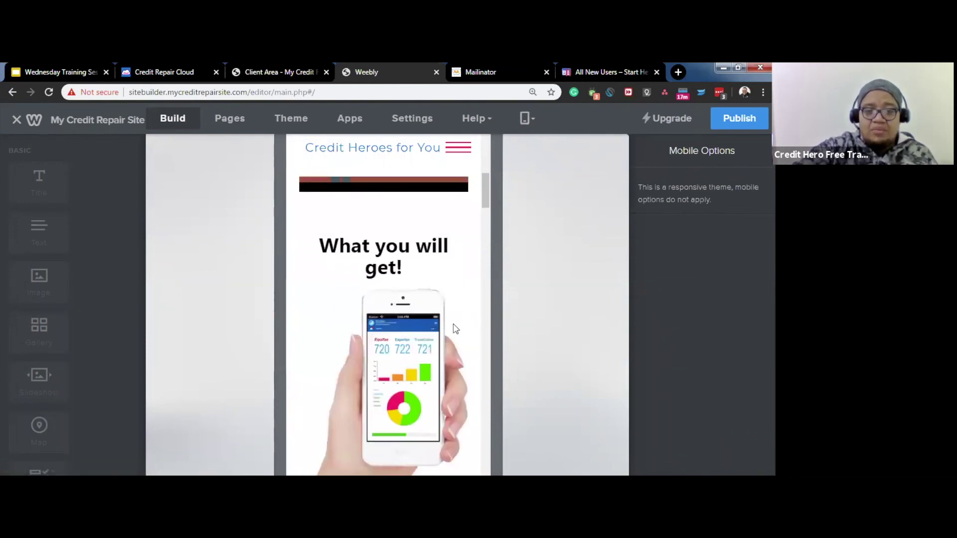
scroll(454, 329, "down", 3)
scroll(452, 329, "up", 10)
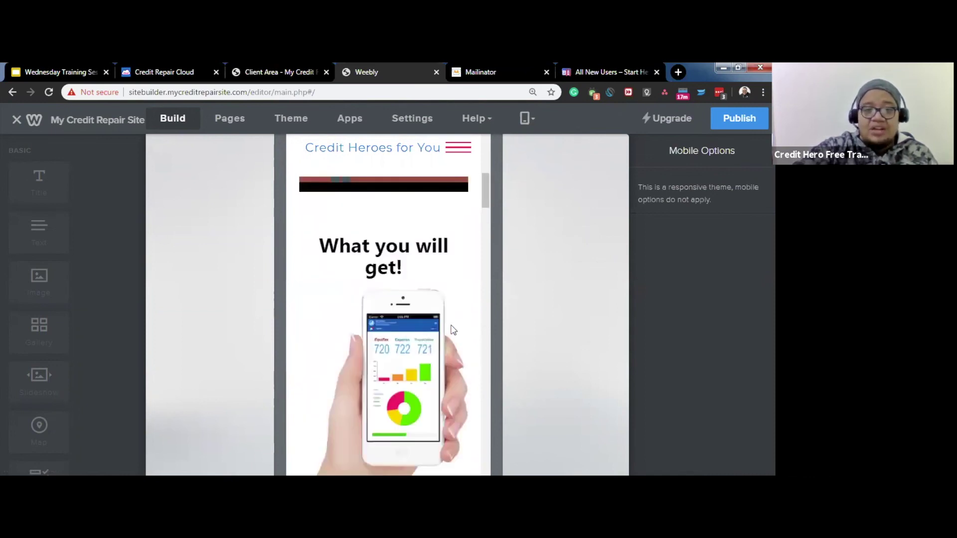
scroll(454, 330, "down", 10)
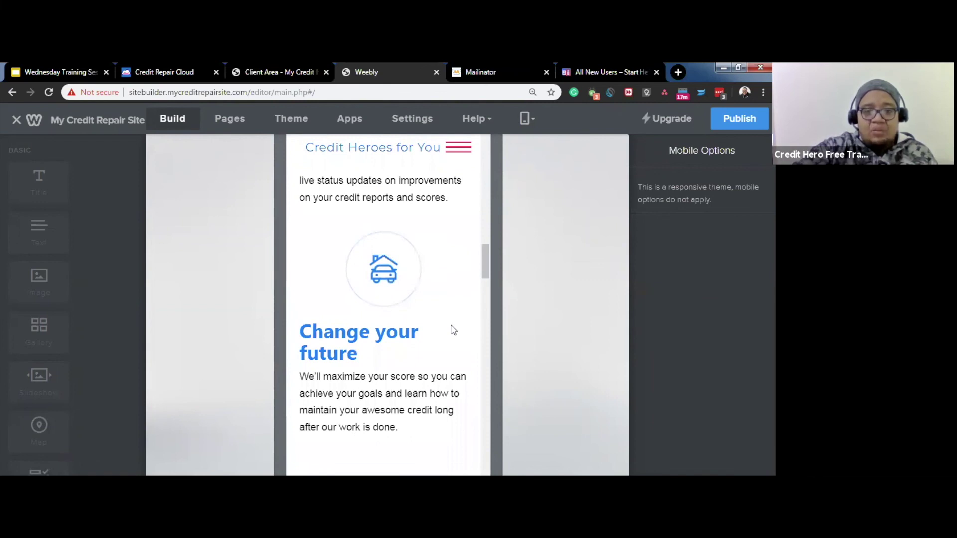
scroll(452, 329, "up", 2)
scroll(445, 367, "down", 2)
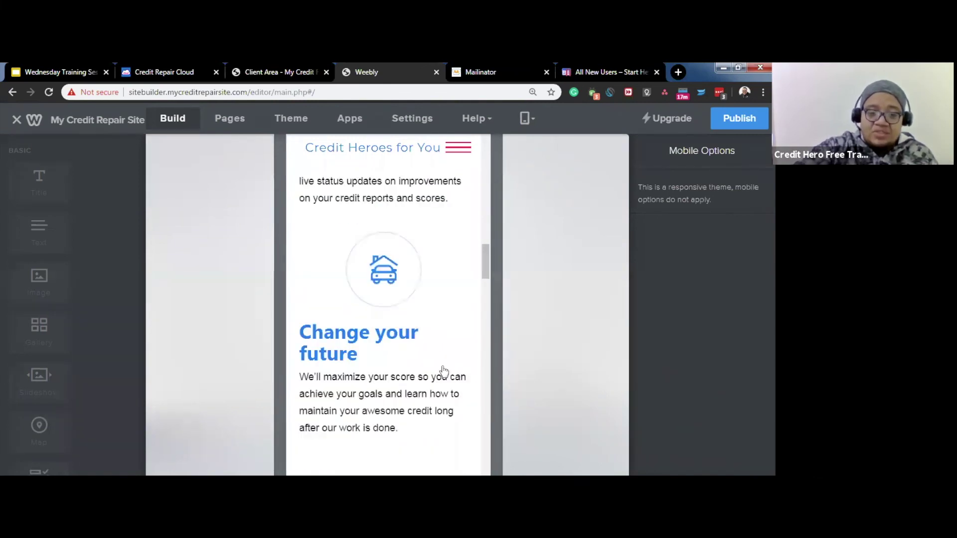
scroll(443, 370, "down", 4)
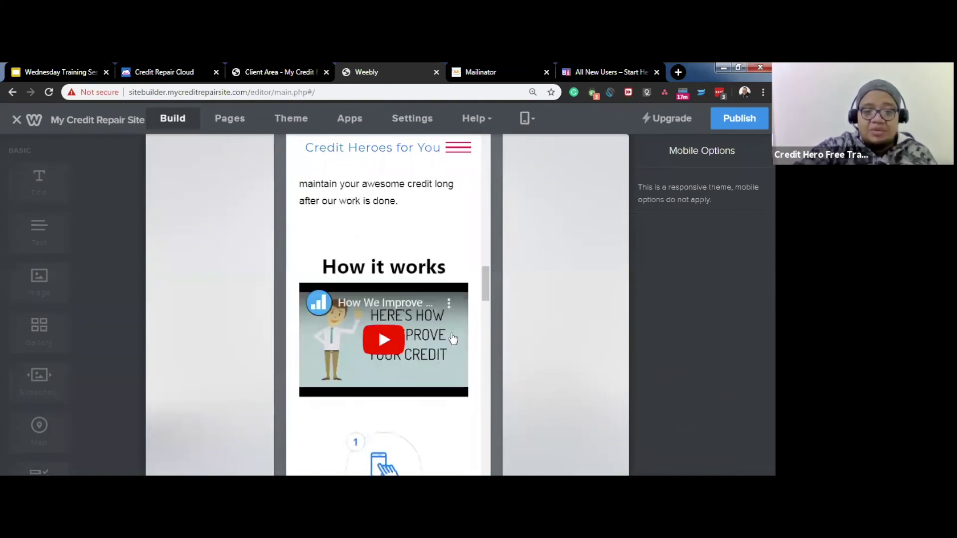
scroll(453, 339, "down", 5)
scroll(453, 338, "down", 5)
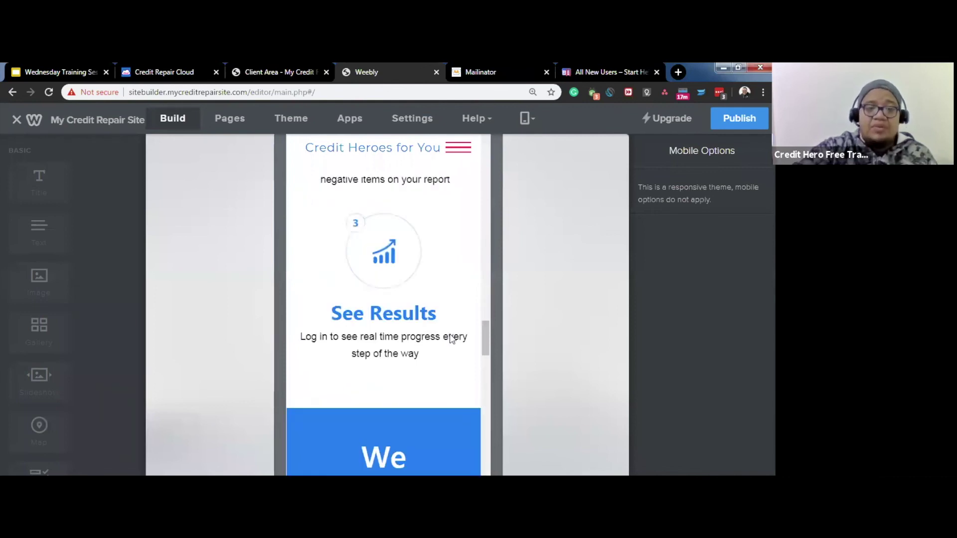
scroll(451, 340, "down", 4)
scroll(452, 341, "down", 5)
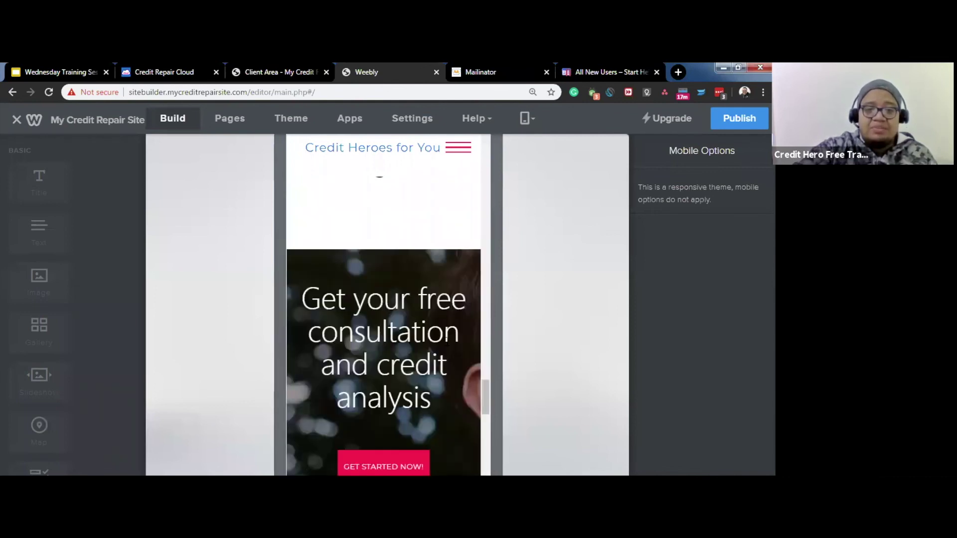
scroll(454, 349, "down", 1)
scroll(452, 344, "up", 8)
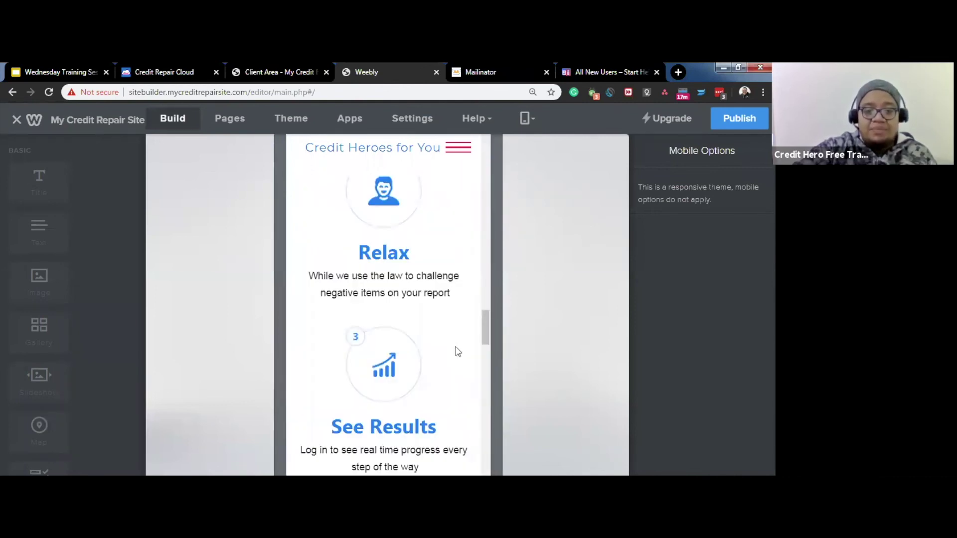
scroll(456, 352, "up", 5)
scroll(456, 349, "up", 4)
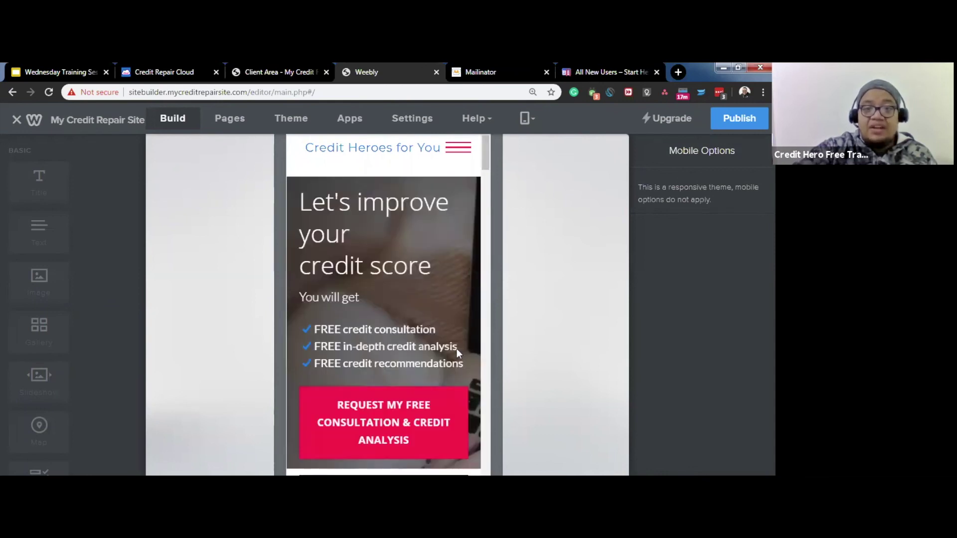
left_click(536, 123)
left_click(548, 146)
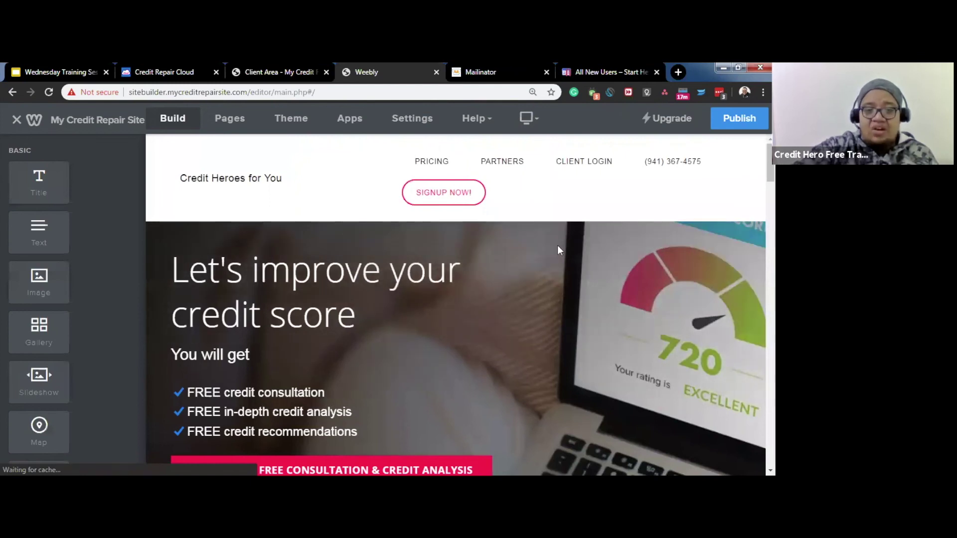
Step: Start replacing the Home page header's background image, view the option for uploading a photo from the computer, and close the upload dialog
scroll(668, 329, "down", 3)
left_click(668, 329)
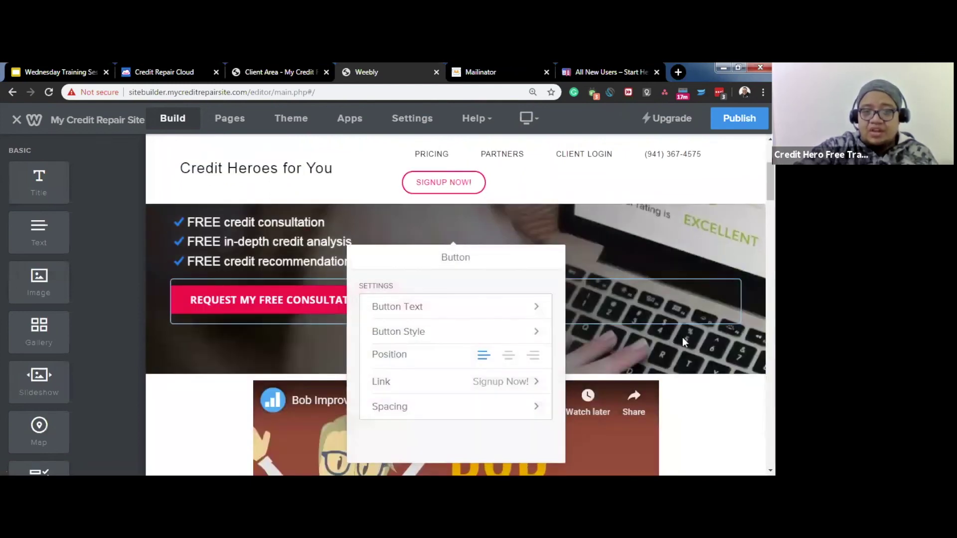
left_click(686, 337)
left_click(688, 337)
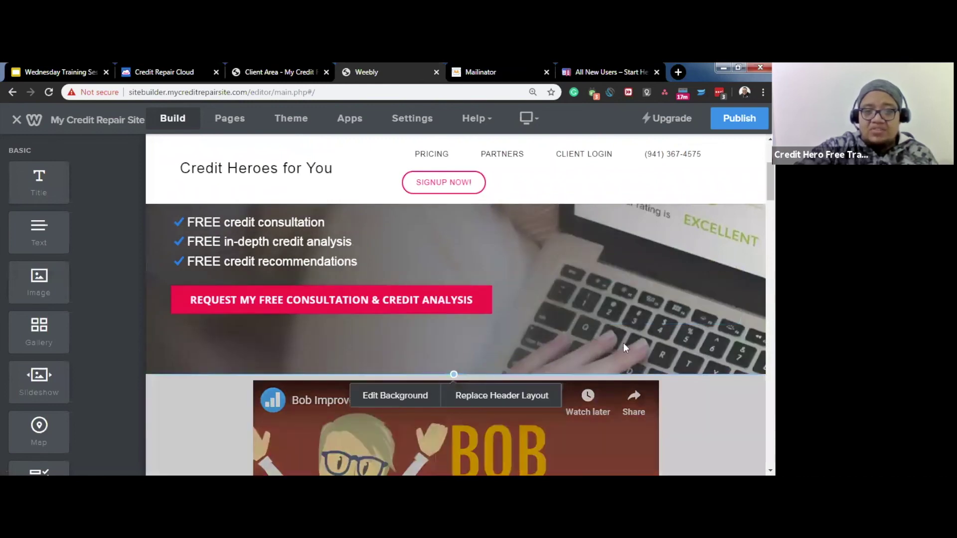
scroll(613, 341, "down", 2)
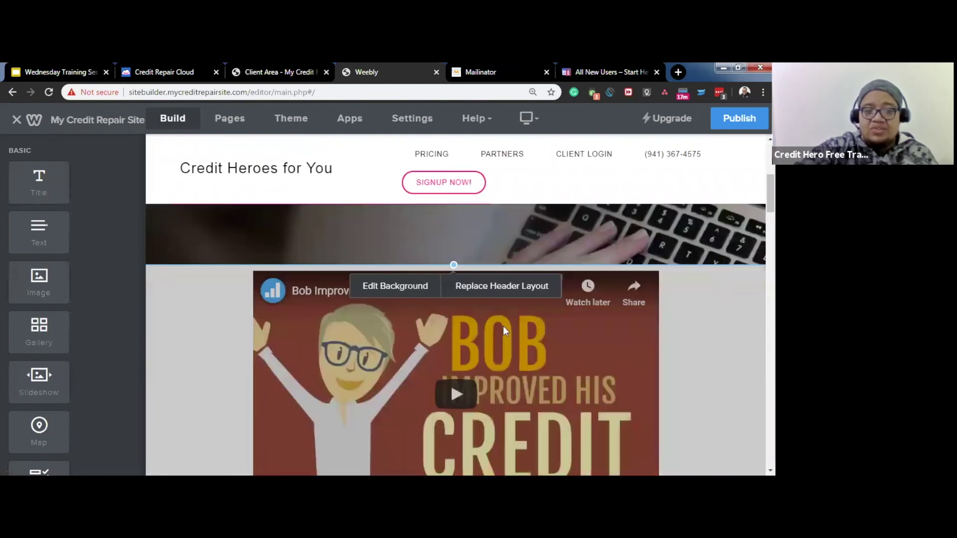
left_click(405, 296)
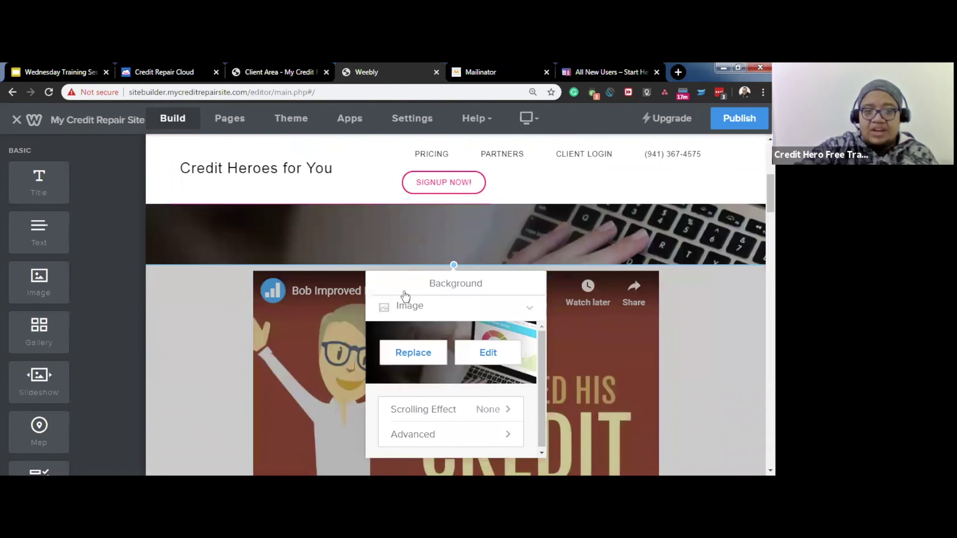
left_click(428, 344)
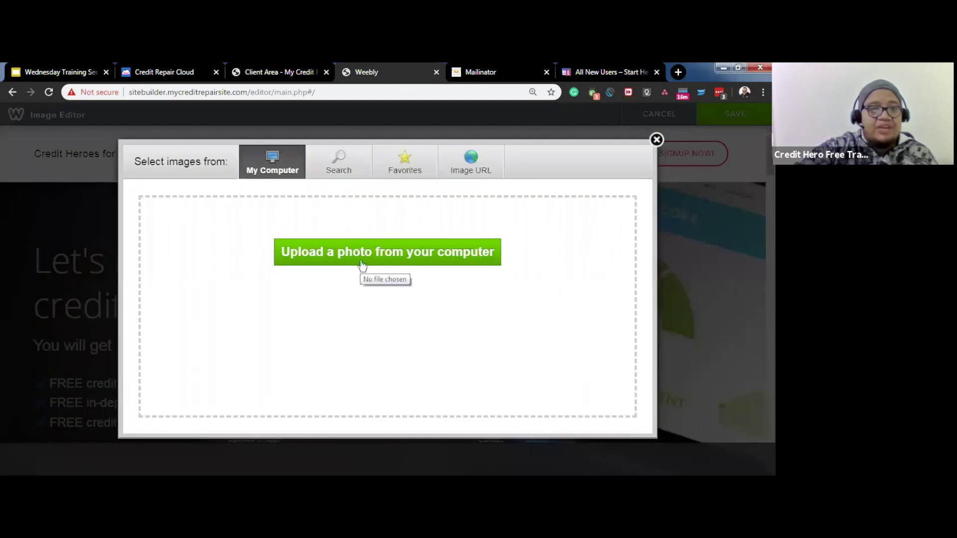
left_click(656, 140)
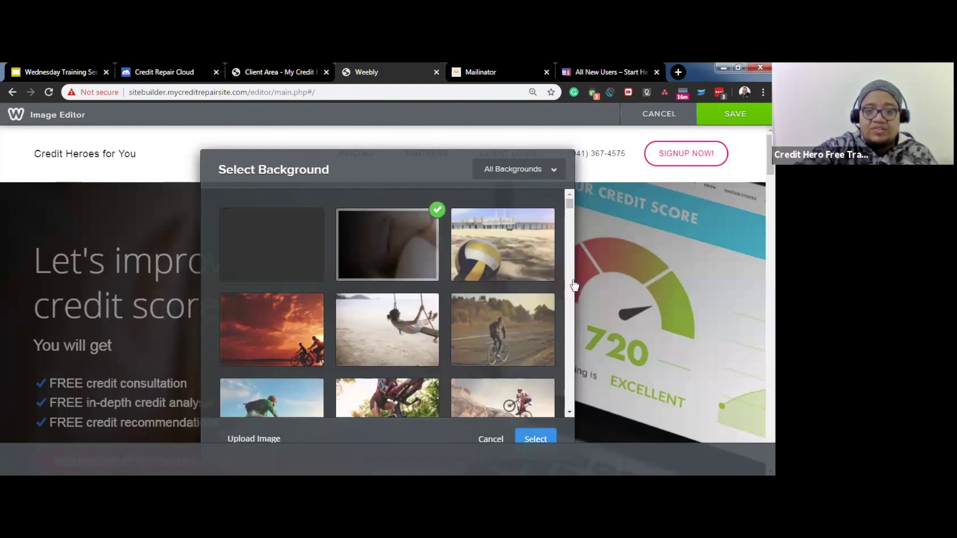
Step: Browse the stock images under All Backgrounds, and leave the background selection and the Image Editor without saving
scroll(527, 307, "down", 2)
scroll(529, 304, "down", 3)
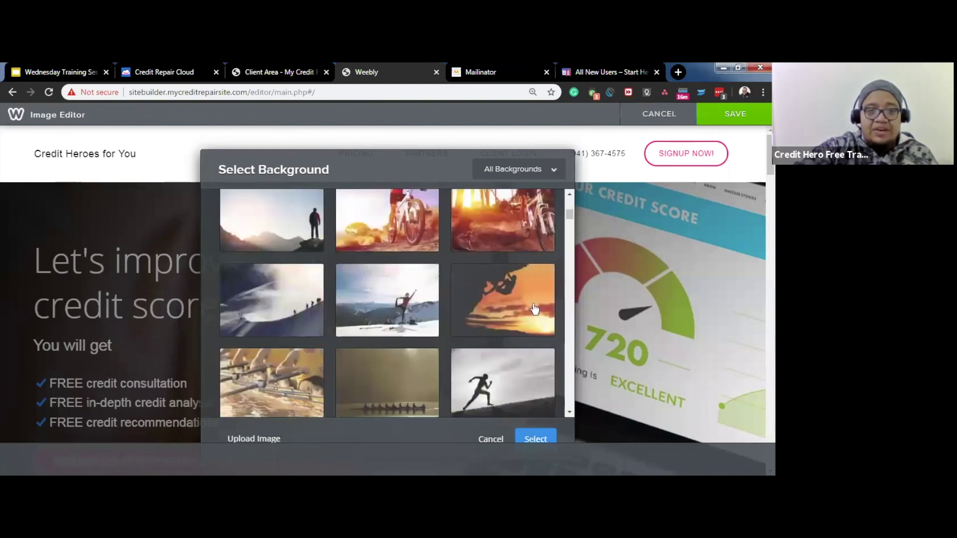
scroll(534, 309, "down", 5)
scroll(535, 310, "up", 3)
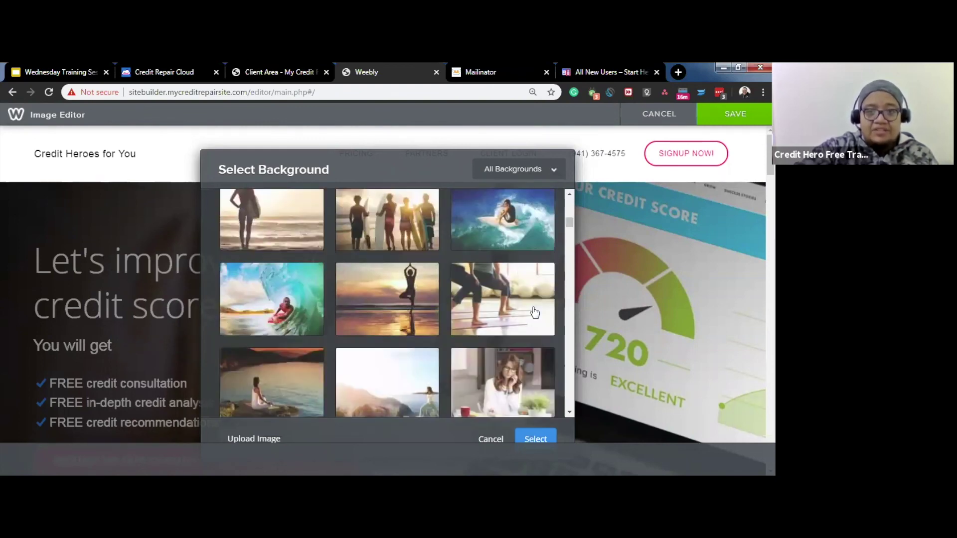
scroll(535, 312, "up", 1)
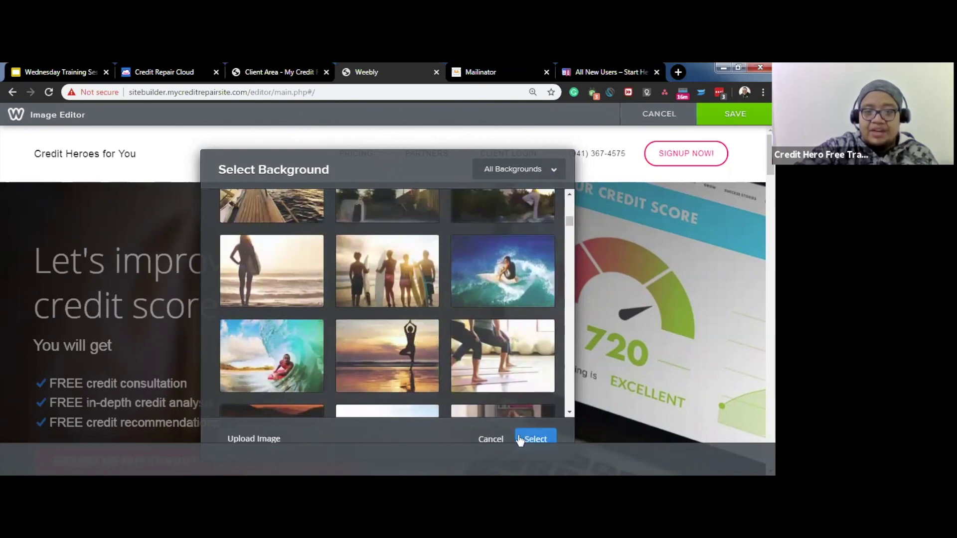
left_click(493, 439)
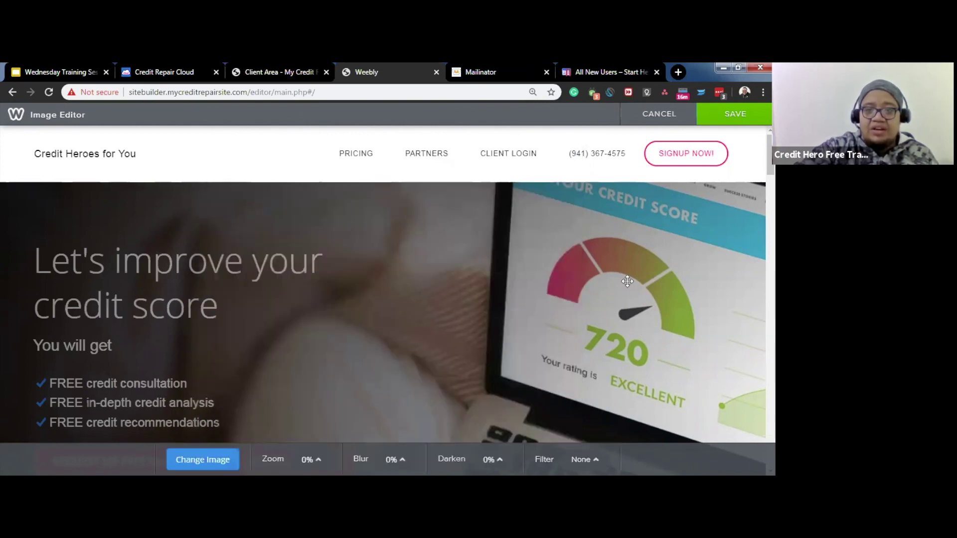
left_click(663, 114)
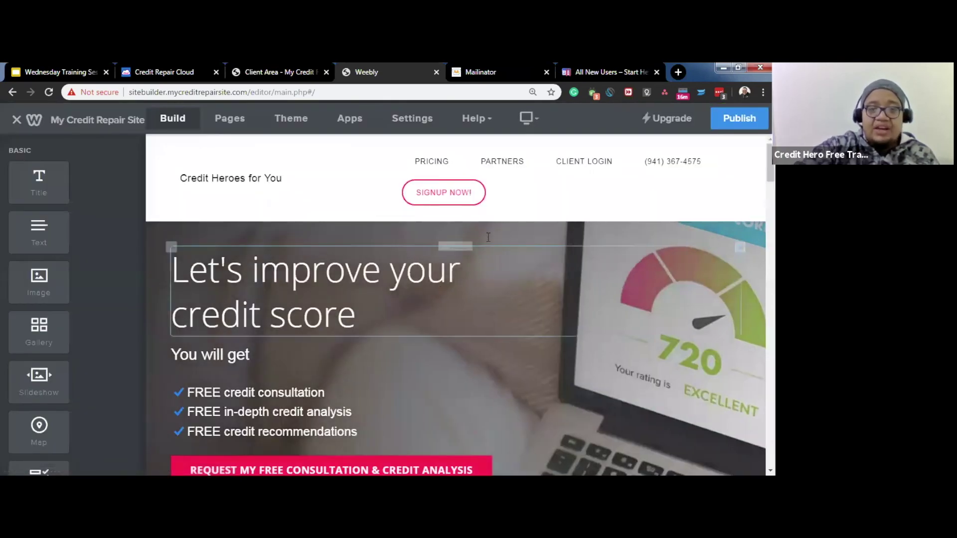
Step: Switch to the "All New Users" article, load gsuite.google.com in its place, view the G Suite pricing plans and close the page
left_click(606, 70)
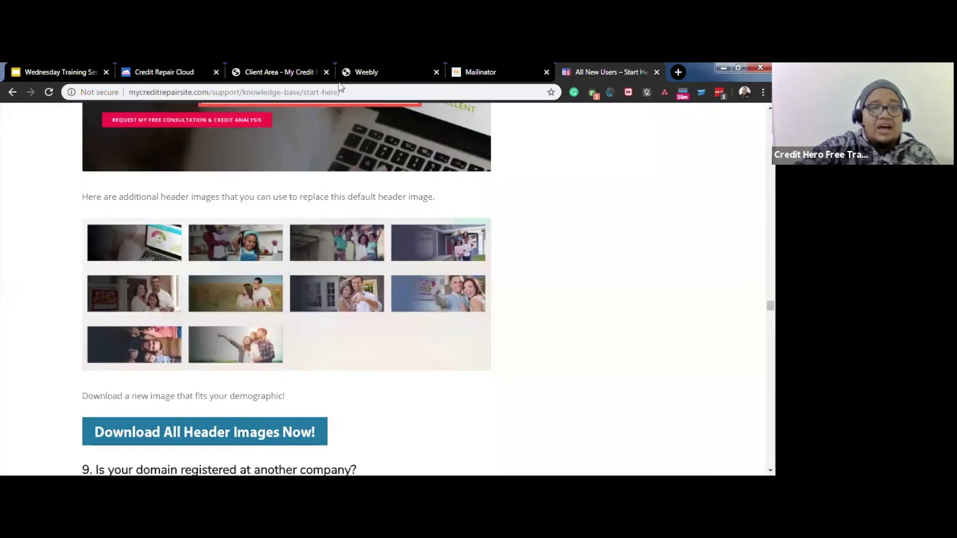
left_click(322, 95)
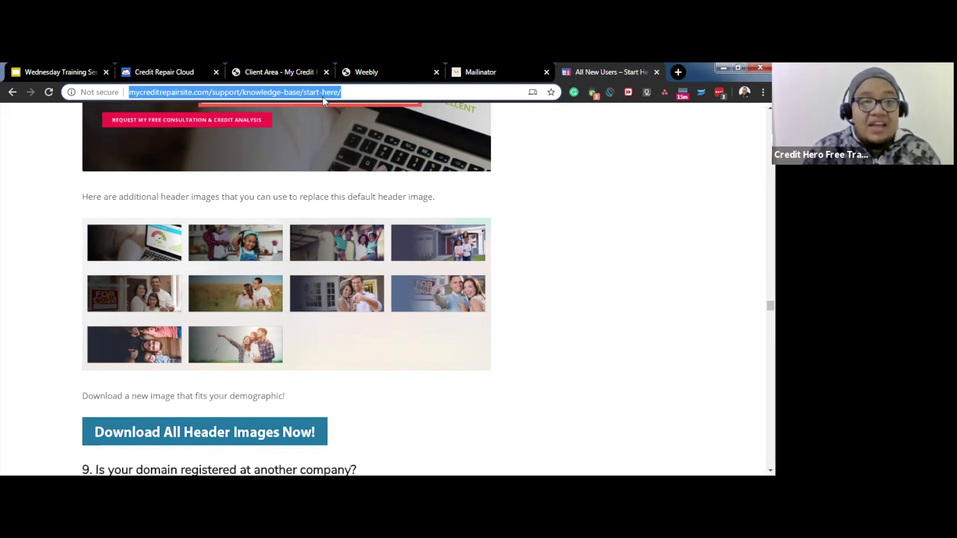
type("gsuite.google.com")
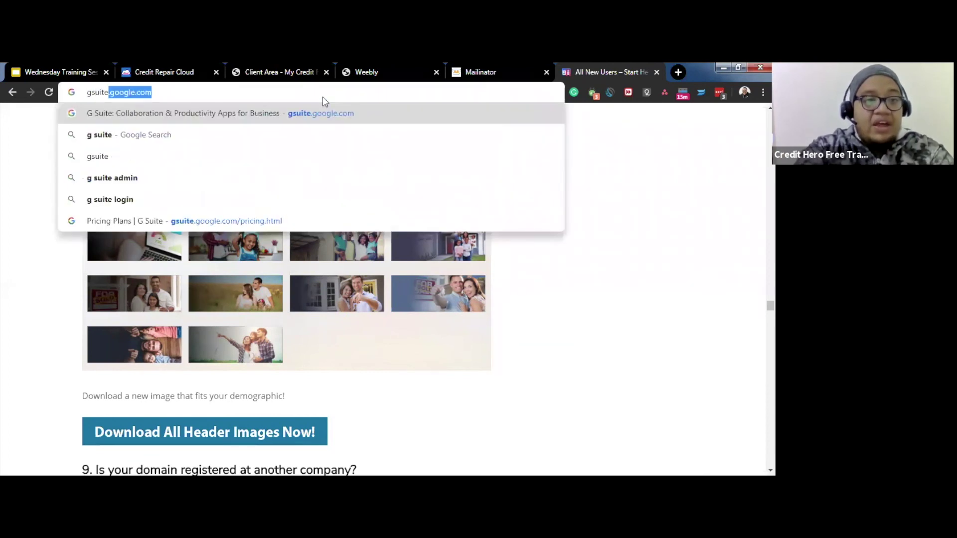
key("Return")
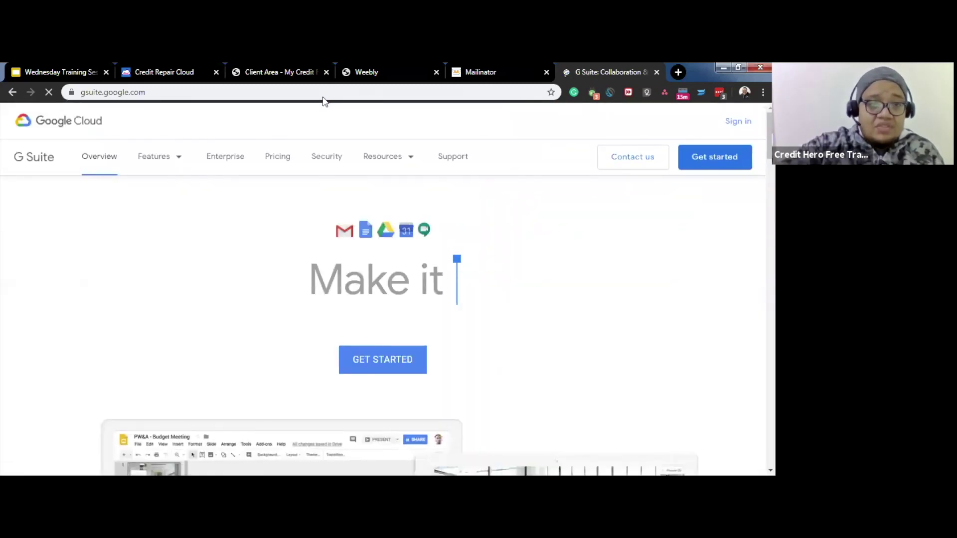
left_click(278, 157)
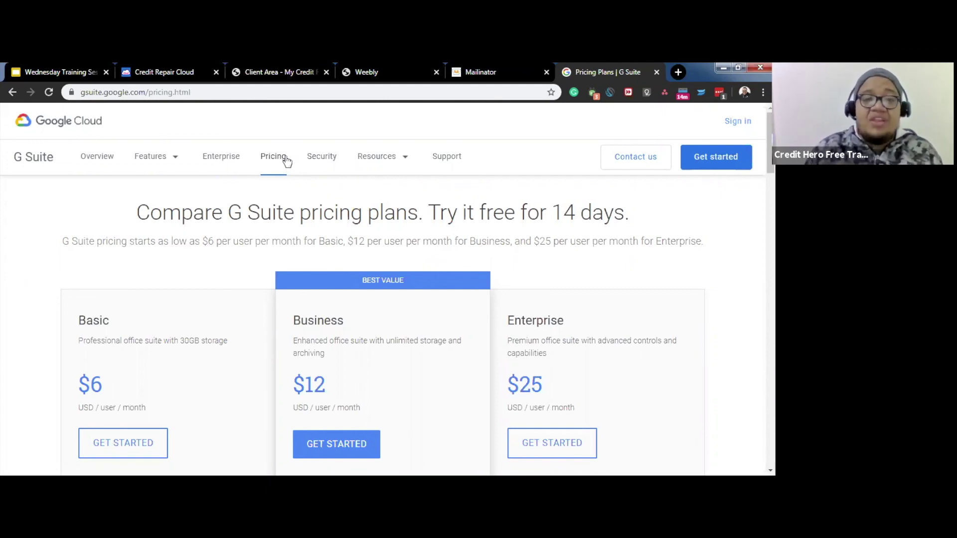
left_click(657, 72)
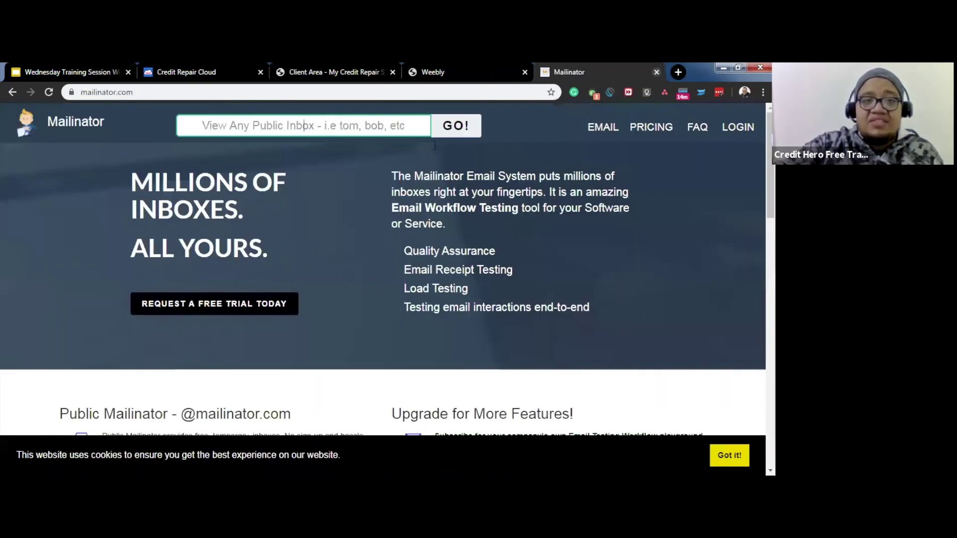
Step: Switch to the My Credit Repair Site client area, open imacredithero.com's Website Hosting plan details and review its quick shortcuts, including Email Accounts
left_click(331, 75)
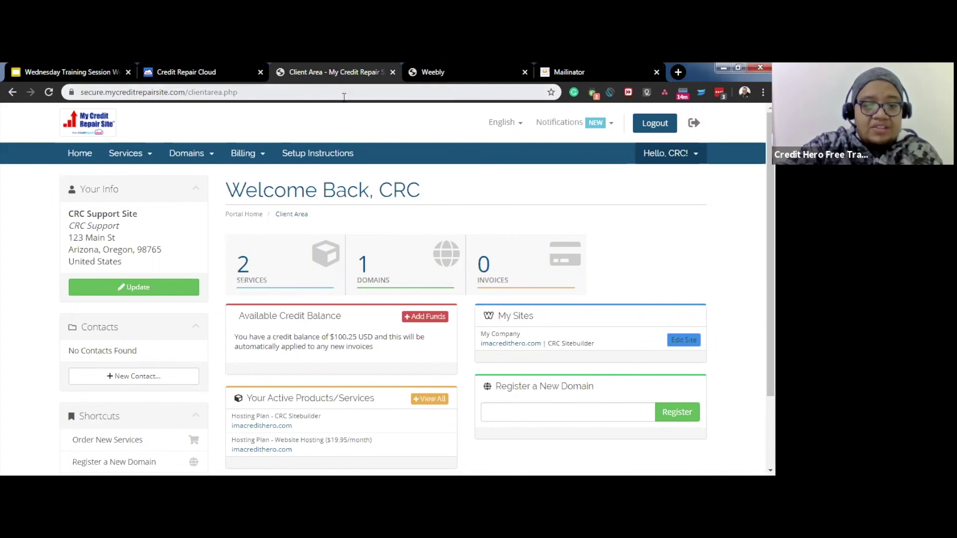
scroll(337, 110, "down", 2)
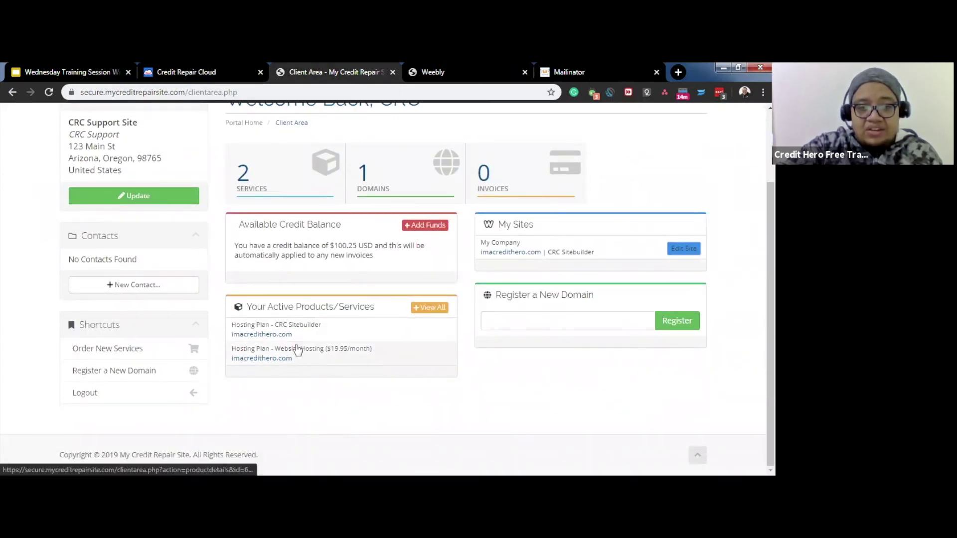
left_click(292, 357)
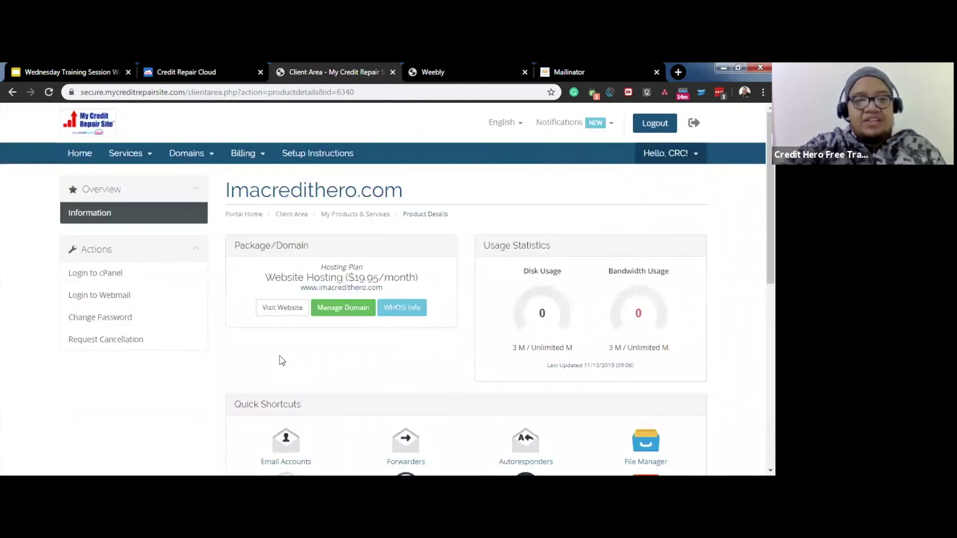
scroll(284, 362, "down", 2)
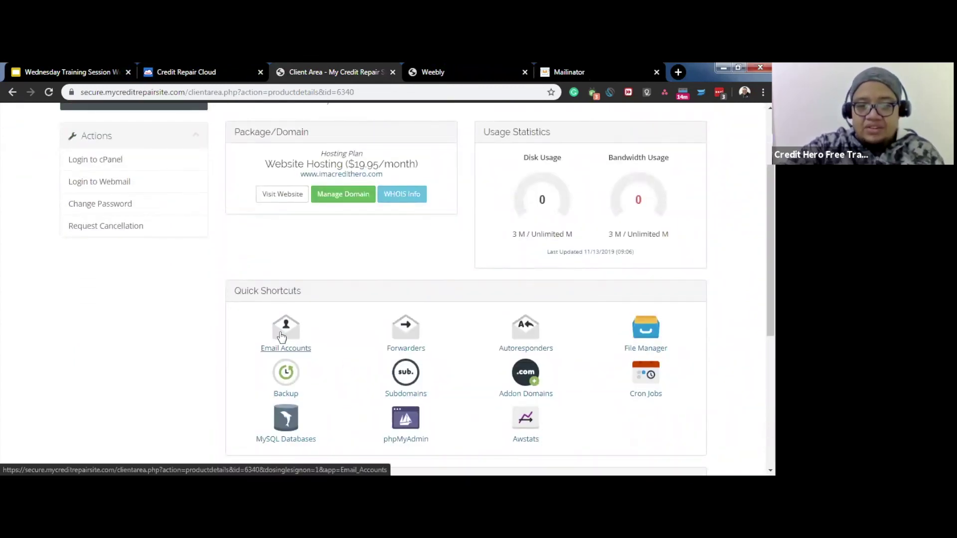
scroll(281, 337, "up", 2)
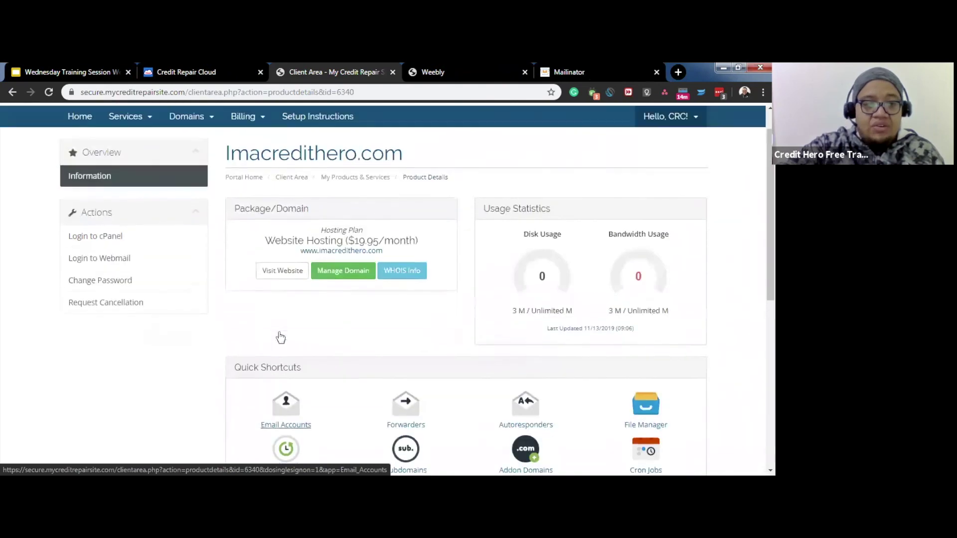